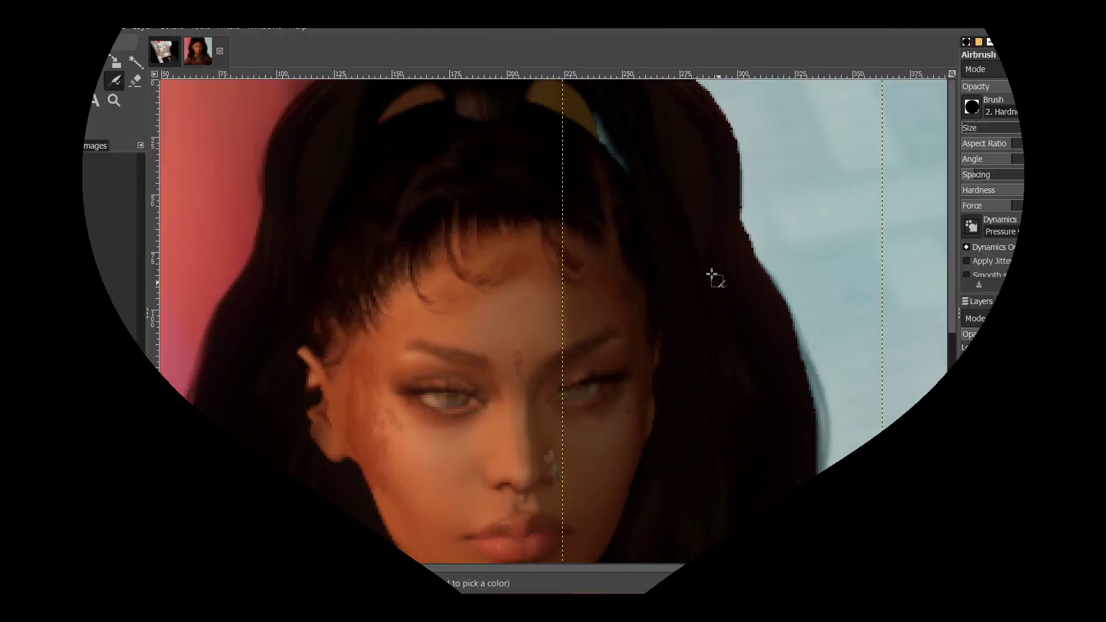
Hide and reshow the pasted layer, zooming out to compare the painting with the original photo.
left_click(970, 367)
left_click(113, 101)
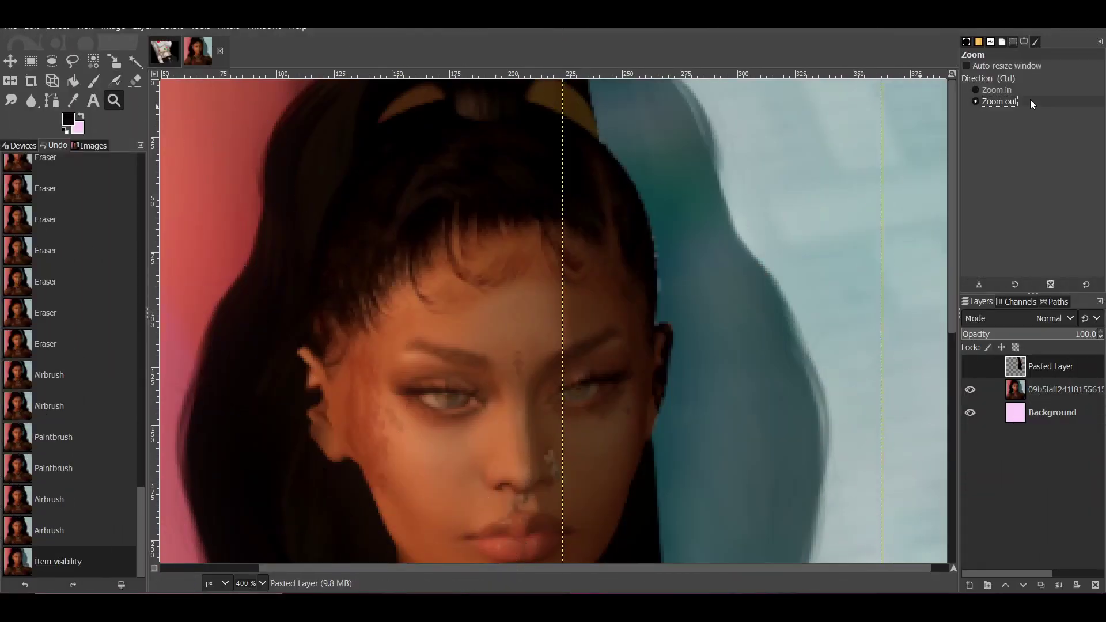
left_click(811, 349, "ctrl")
left_click(970, 367)
Zoom back in on the mouth and neck and move over to the hair beside the shoulder.
left_click(980, 91)
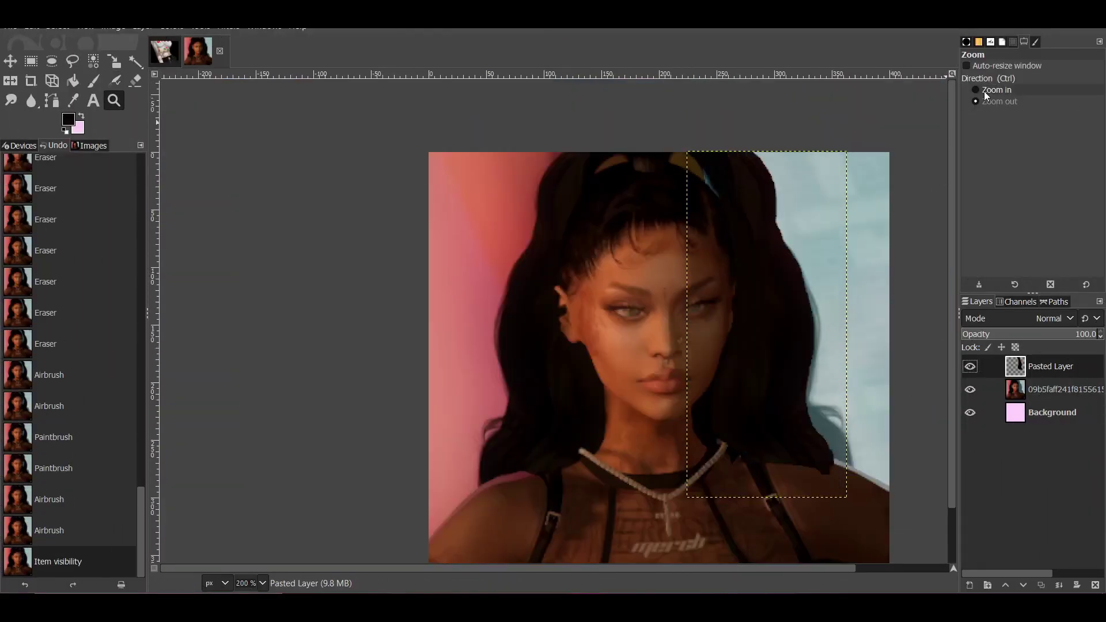
left_click(771, 233)
scroll(792, 402, "down", 5)
left_click(791, 402)
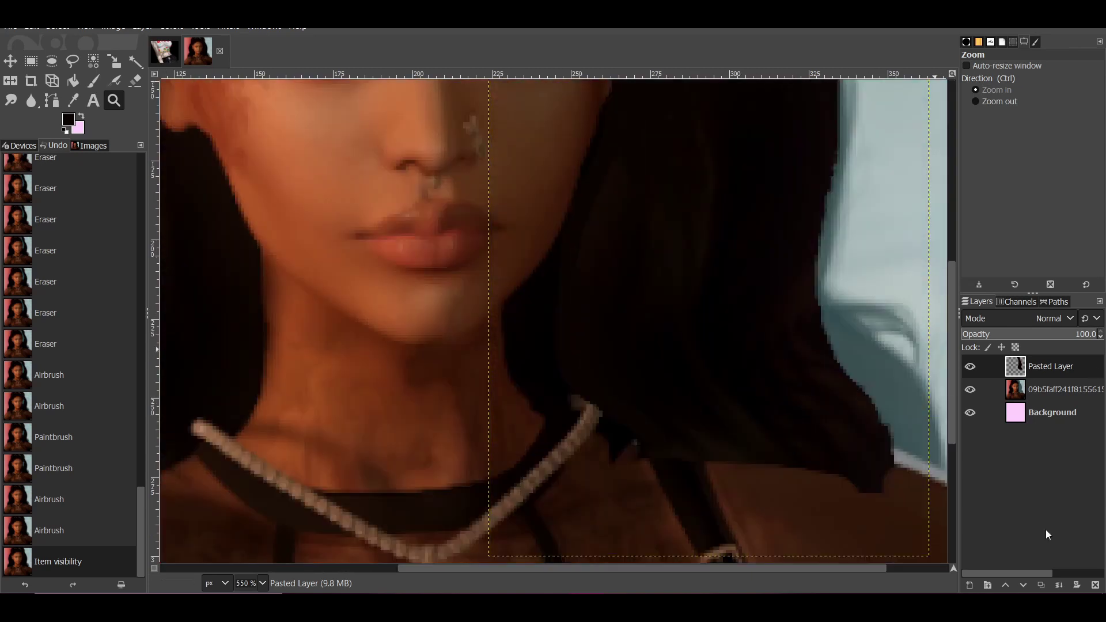
scroll(653, 571, "left", 3)
scroll(652, 571, "left", 2)
left_click_drag(556, 570, 931, 540)
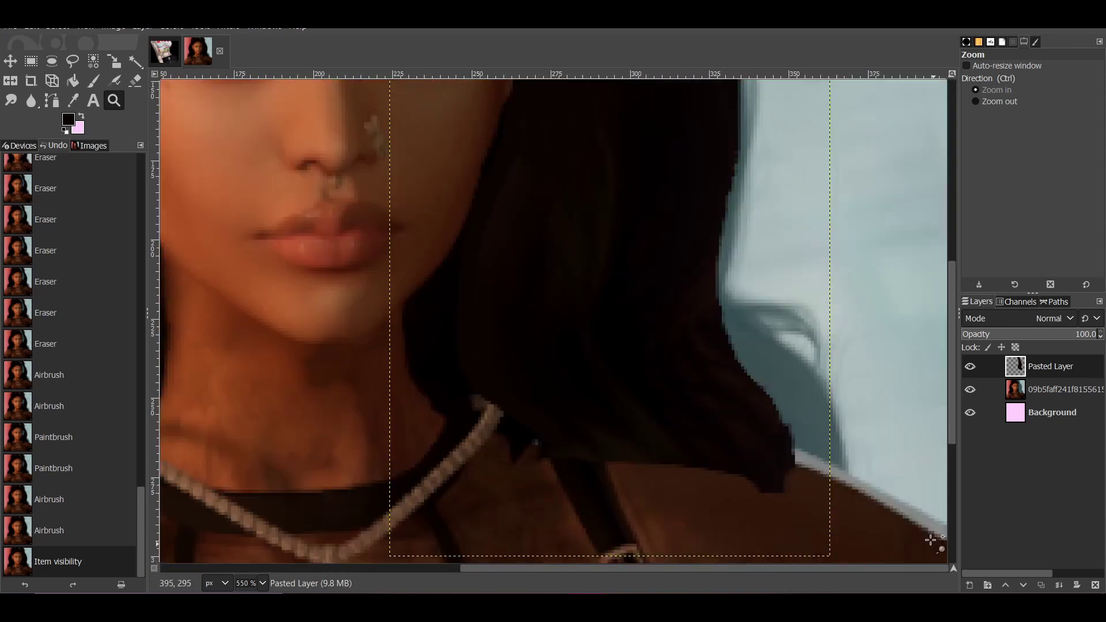
Airbrush dark strokes onto the hair near the neck and over the light gaps along its edge.
key("a")
left_click(601, 456)
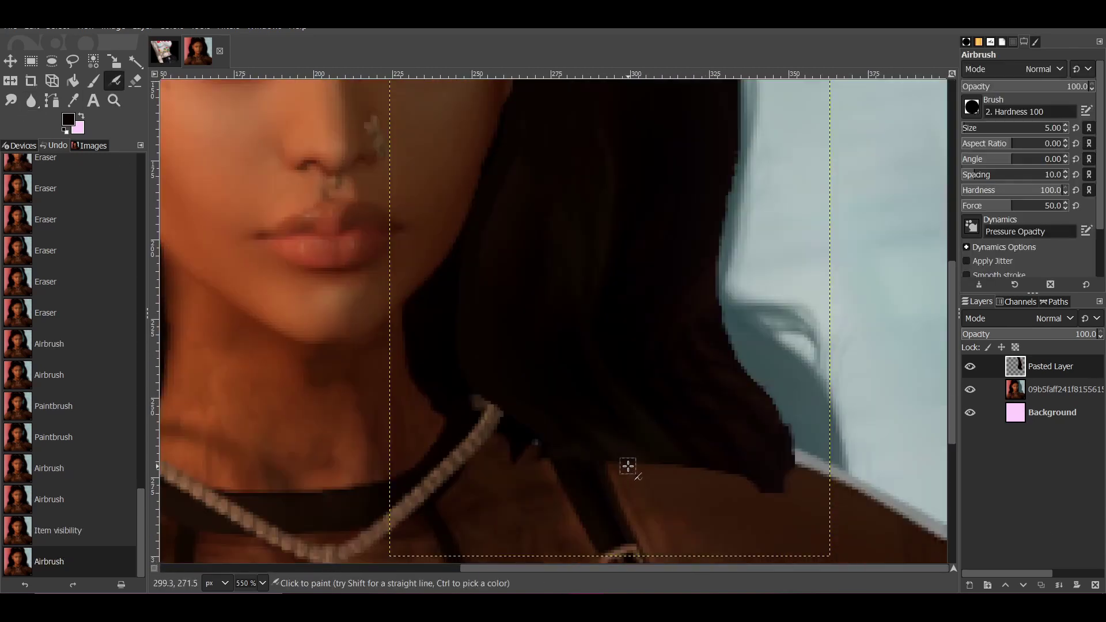
left_click(658, 463)
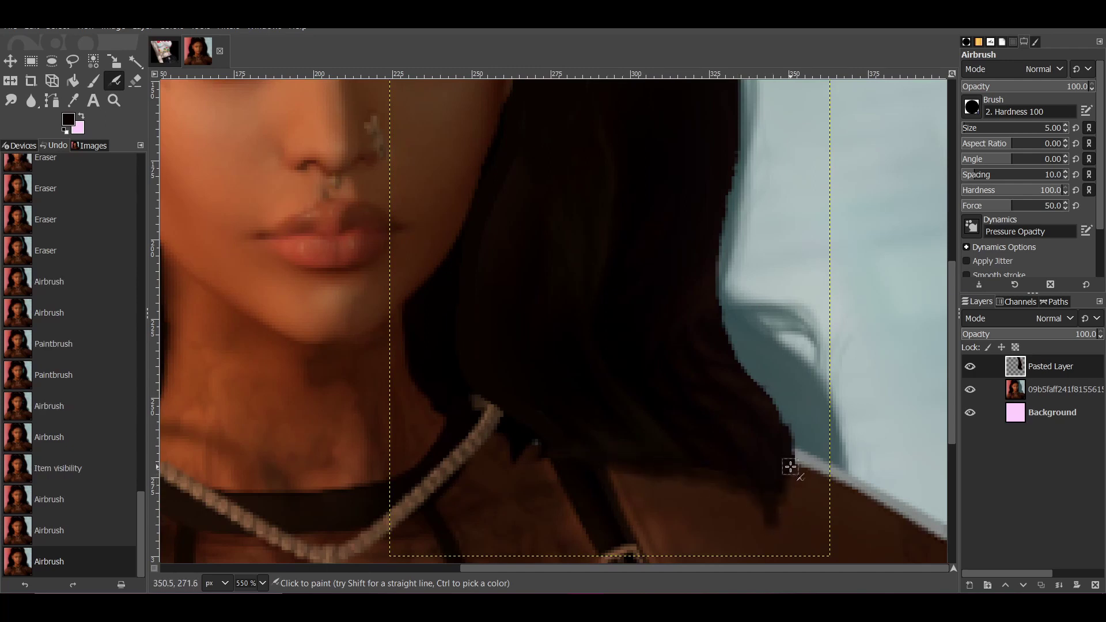
left_click_drag(795, 453, 785, 433)
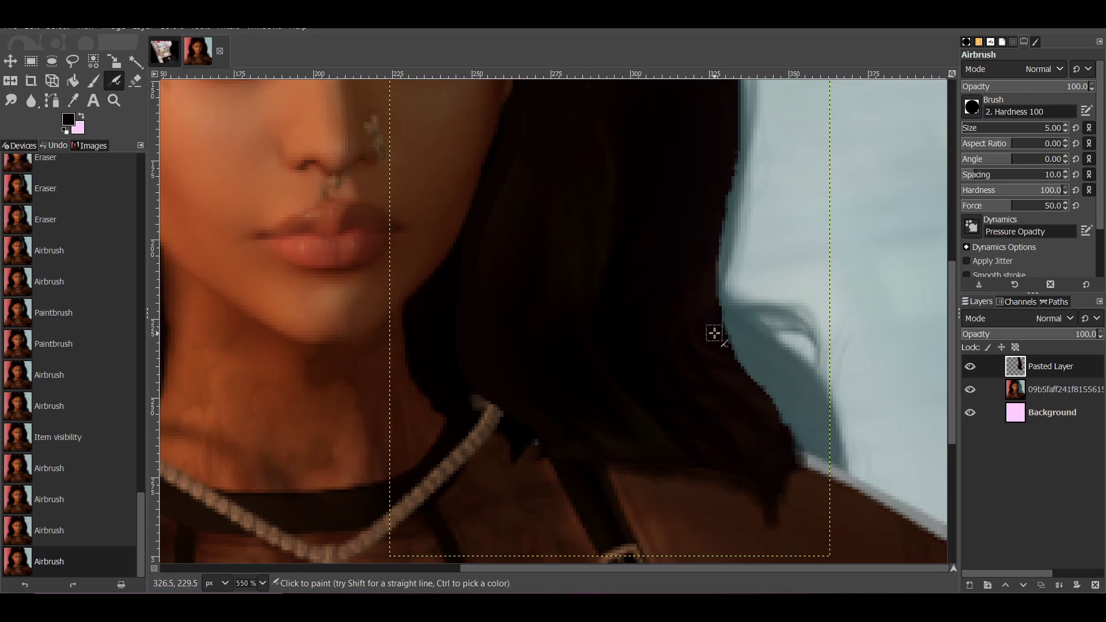
left_click_drag(715, 333, 749, 322)
left_click_drag(721, 331, 784, 326)
Undo the last strokes through Undo History and repaint a dark stroke down the hair edge.
double_click(33, 581)
double_click(33, 581)
left_click(32, 581)
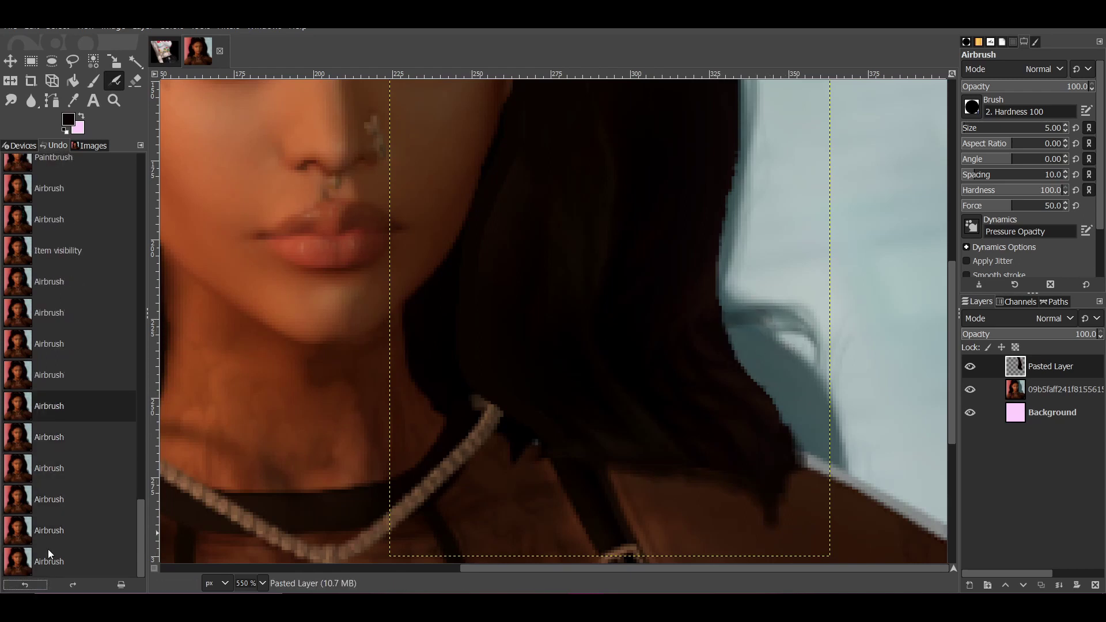
scroll(642, 480, "up", 10)
scroll(641, 480, "down", 3)
scroll(663, 450, "up", 3)
left_click_drag(692, 403, 747, 524)
scroll(730, 343, "down", 5)
mouse_move(703, 185)
left_mouse_down()
mouse_move(734, 227)
mouse_move(752, 369)
left_mouse_up()
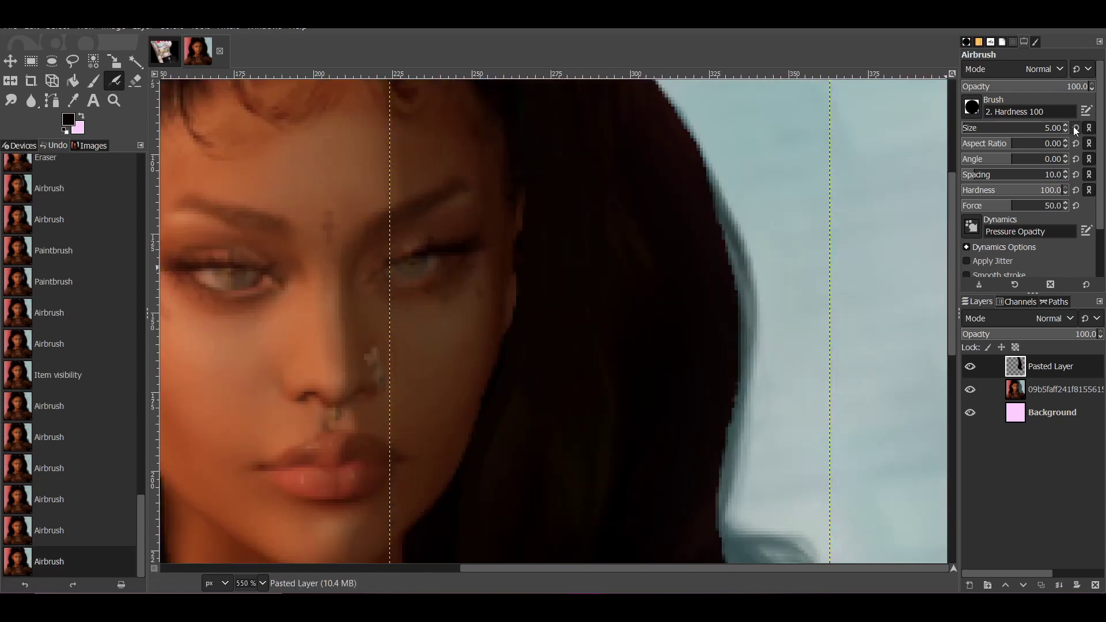
Touch up small spots on the hair edge with the airbrush at size 2.
double_click(1067, 132)
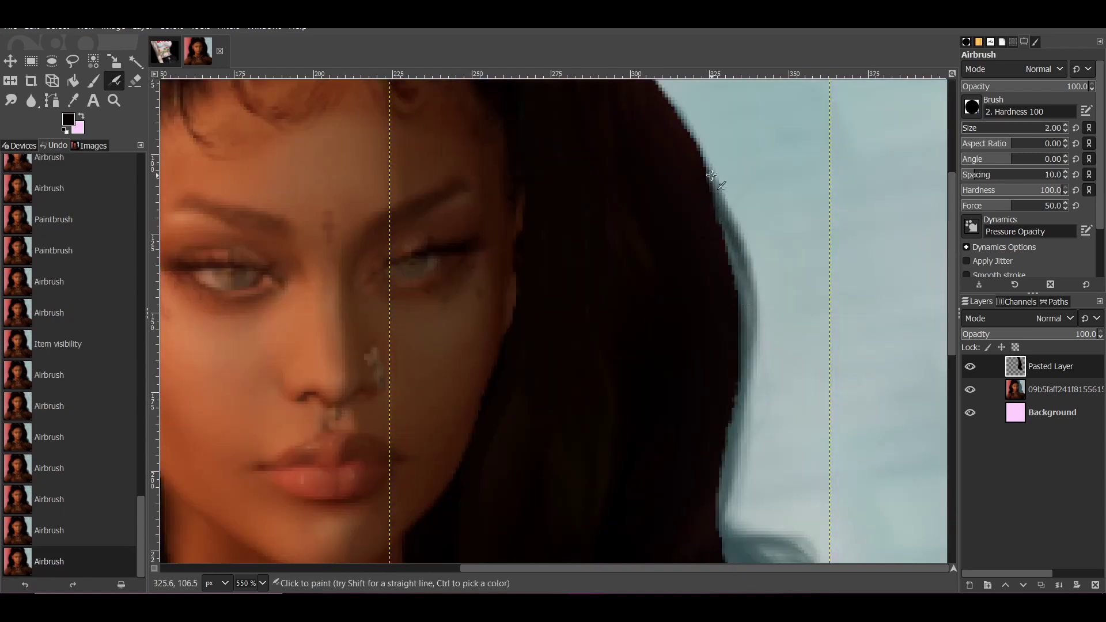
scroll(733, 253, "down", 5)
left_click(724, 300)
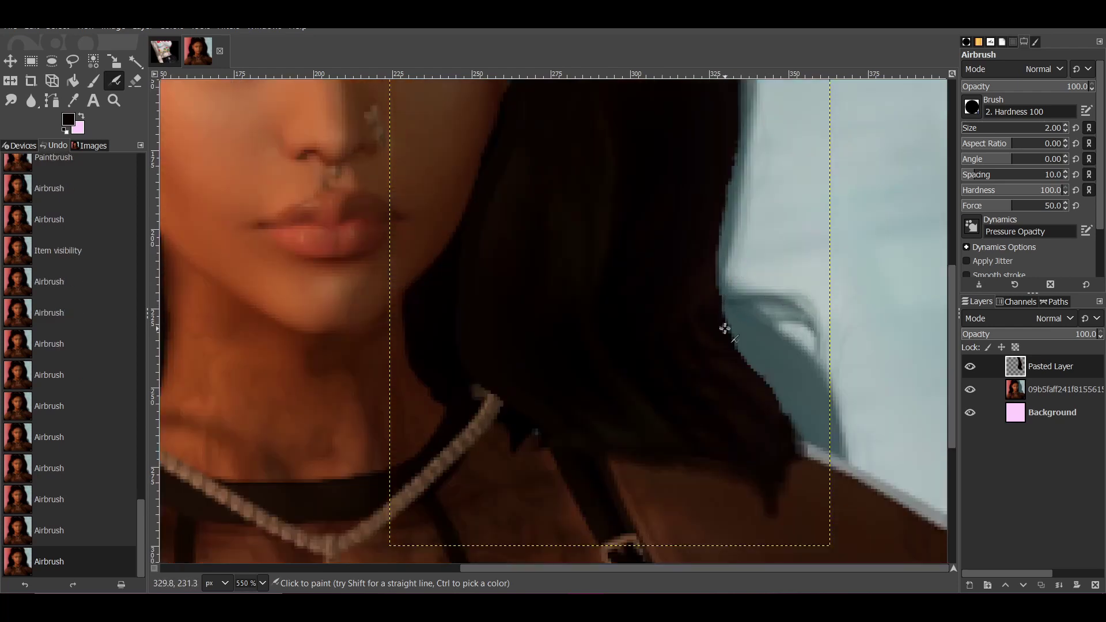
left_click(725, 326)
left_click(722, 329)
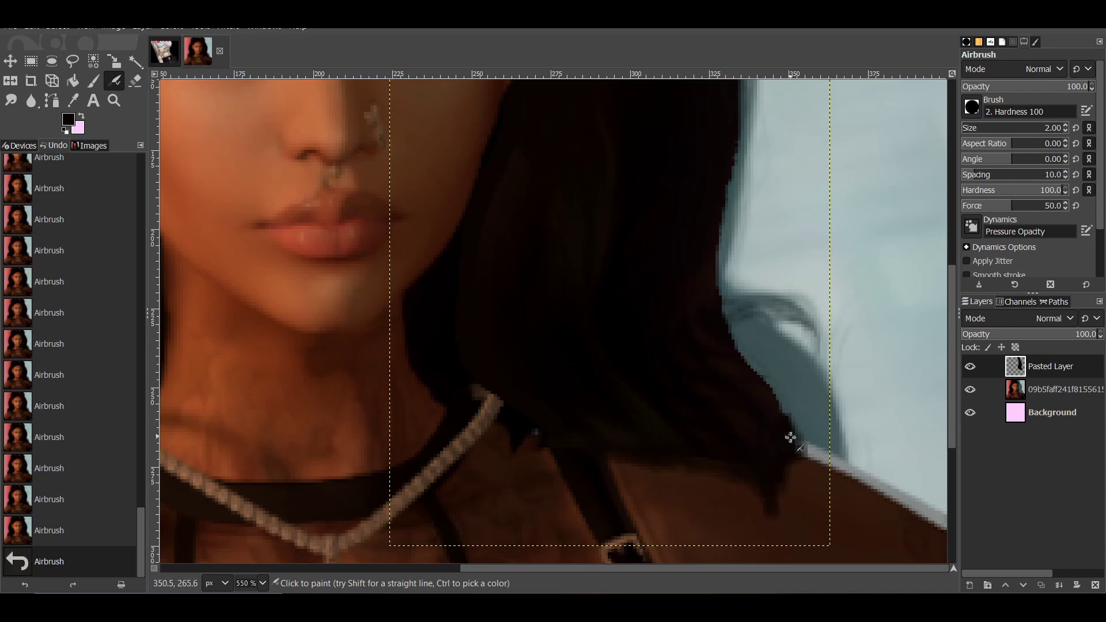
Darken the hair edge into the teal background at size 8, then size 12, undo a stray patch, and add an empty layer.
key("bracketright")
key("bracketright")
key("bracketright")
mouse_move(707, 328)
left_mouse_down()
mouse_move(778, 396)
mouse_move(746, 353)
mouse_move(803, 446)
left_mouse_up()
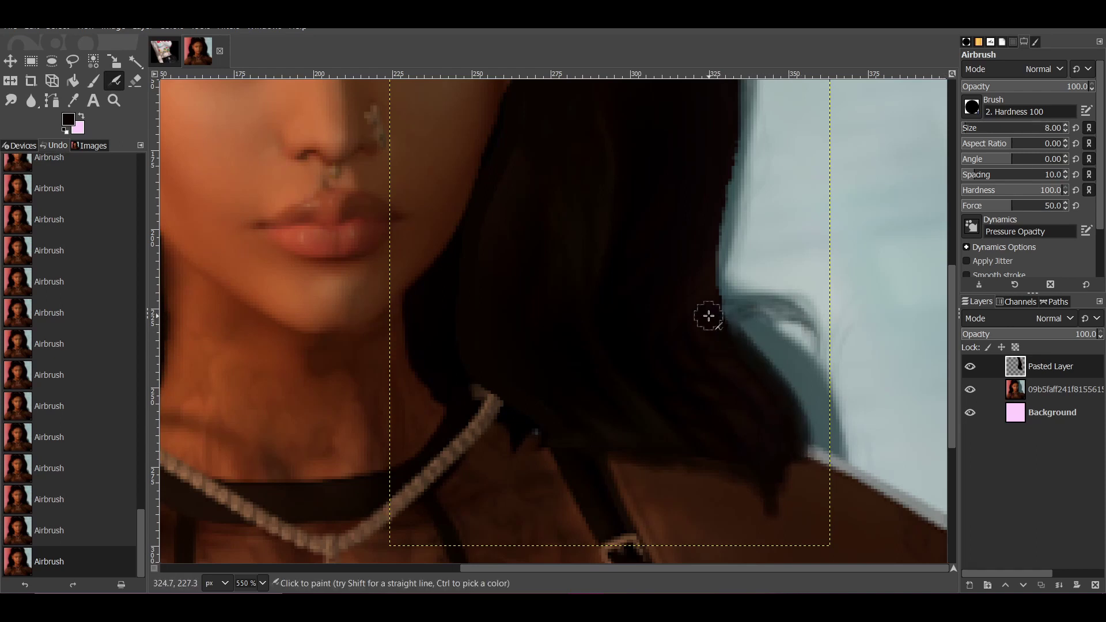
mouse_move(709, 316)
left_mouse_down()
mouse_move(810, 444)
mouse_move(728, 338)
left_mouse_up()
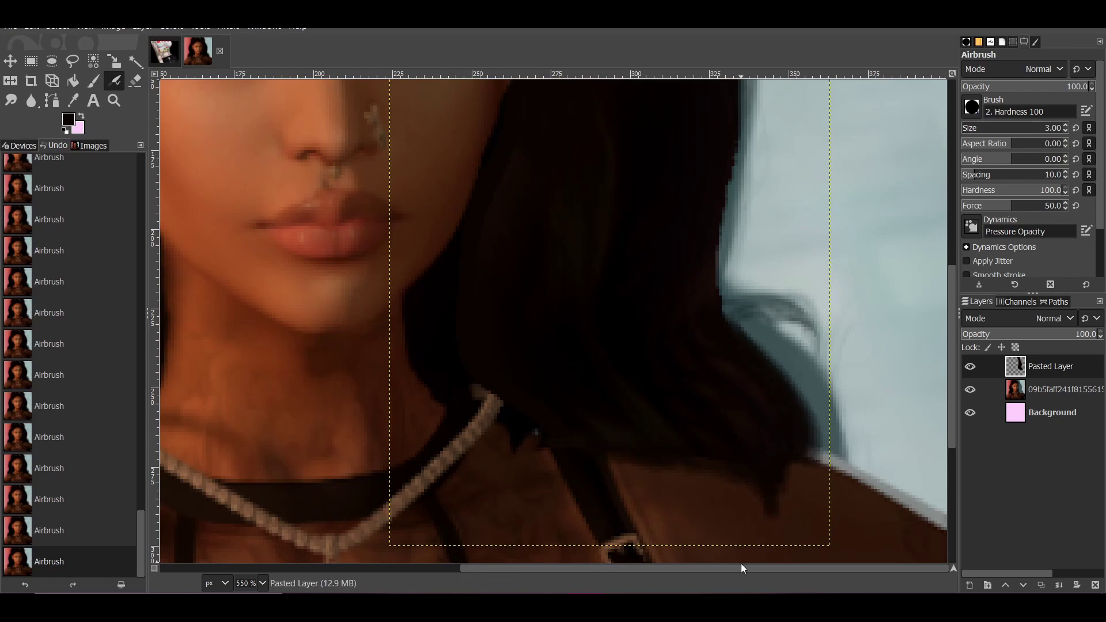
left_click_drag(741, 568, 631, 569)
type("12")
key("Return")
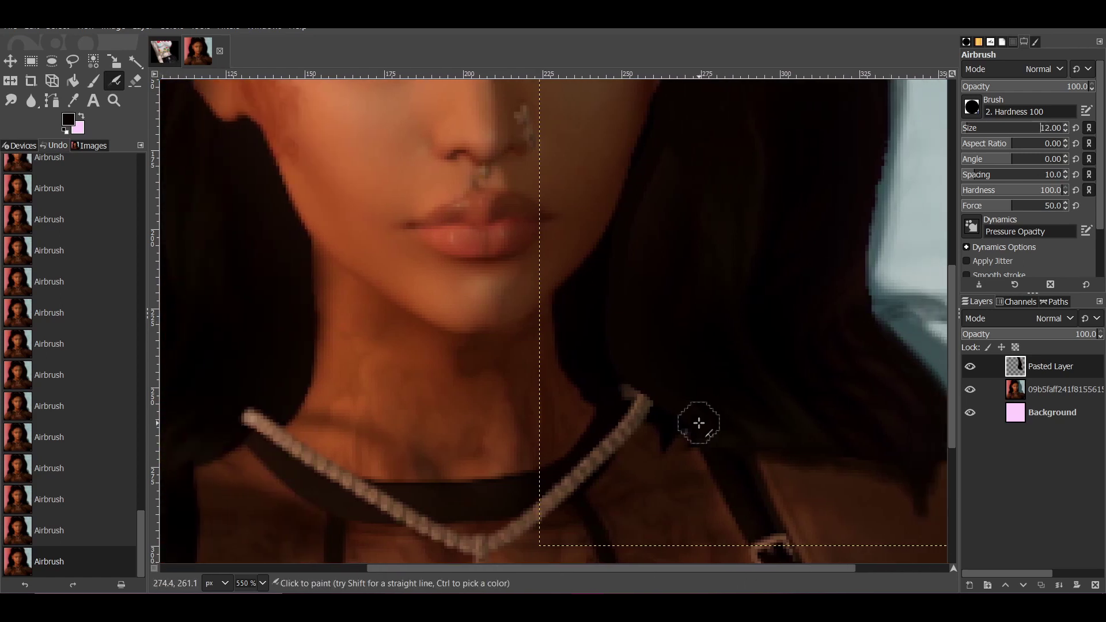
key("ctrl+z")
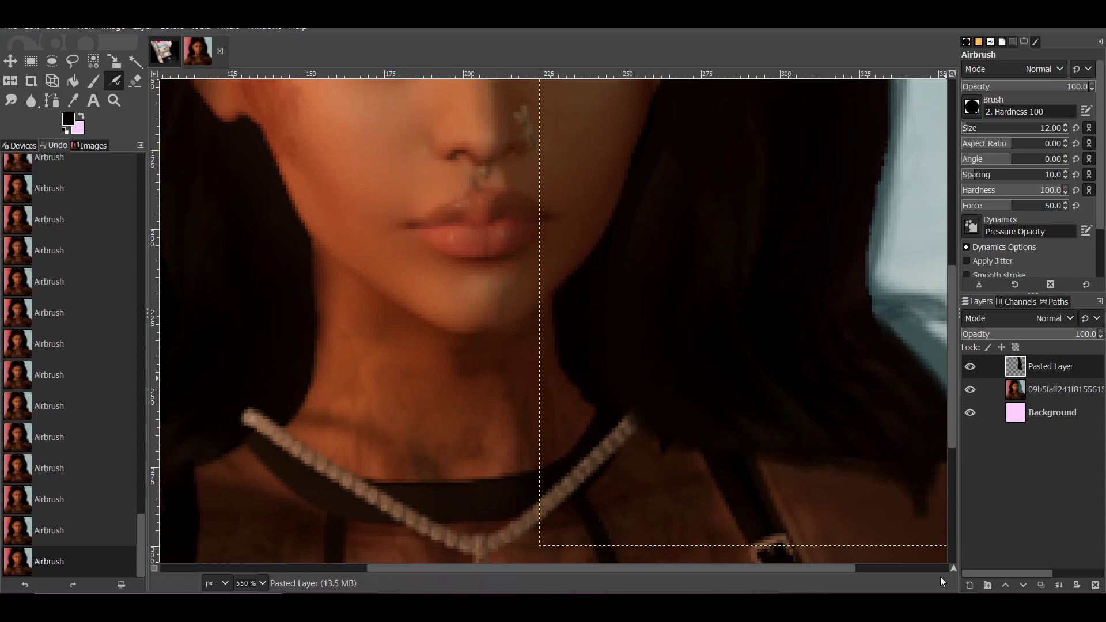
left_click(970, 585)
Confirm the new layer and airbrush dark strokes into the hair near the forehead and hairline.
key("Return")
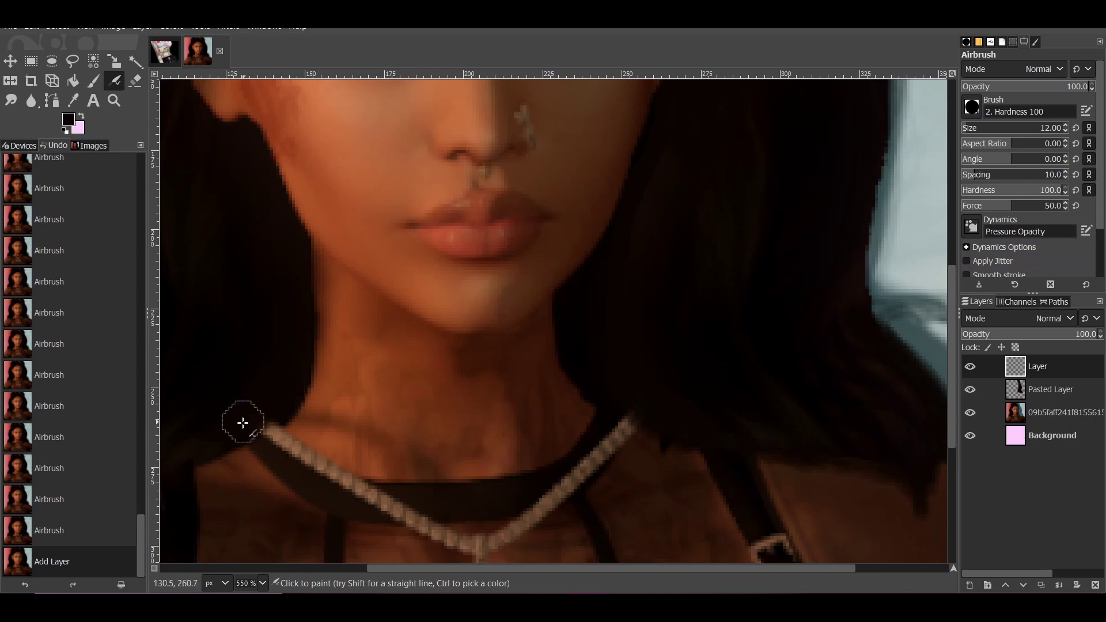
left_click_drag(246, 395, 277, 388)
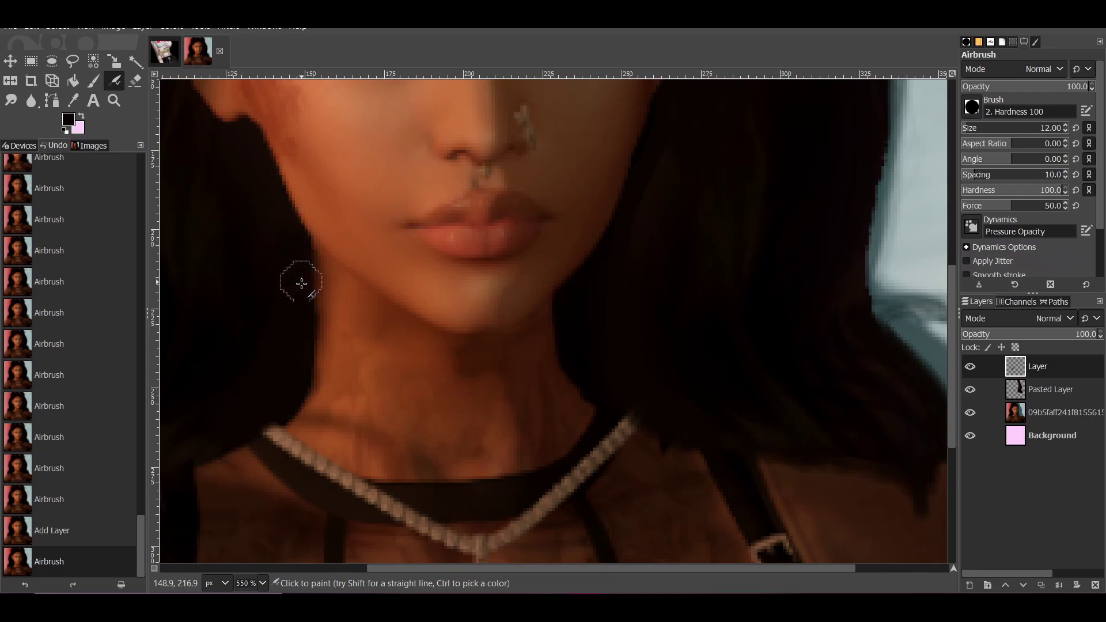
scroll(524, 370, "up", 5)
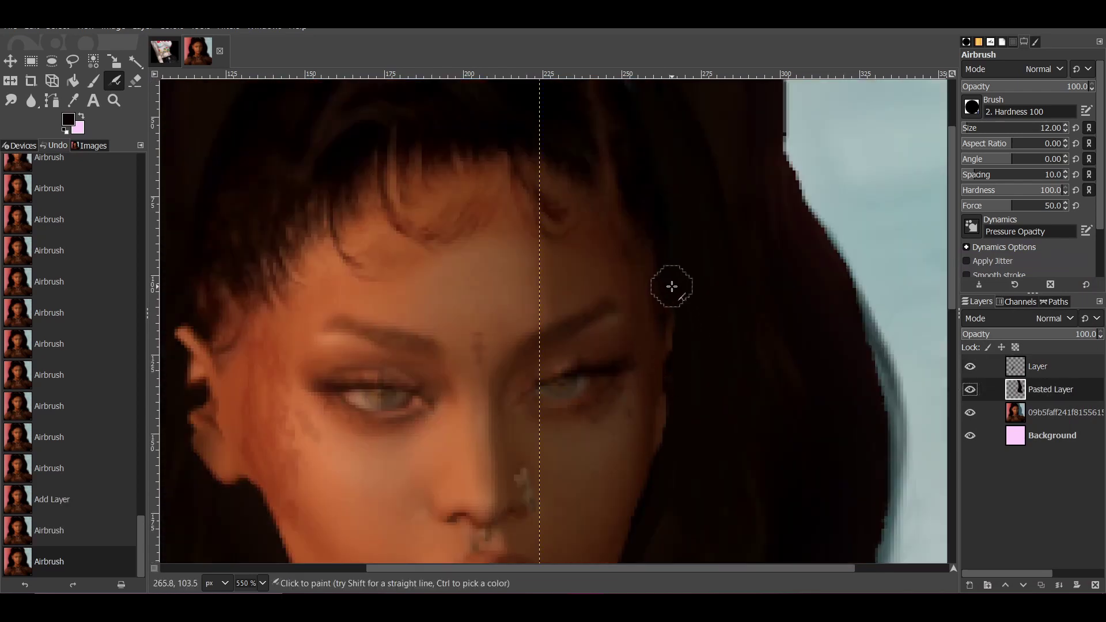
left_click_drag(672, 287, 661, 432)
scroll(717, 361, "up", 4)
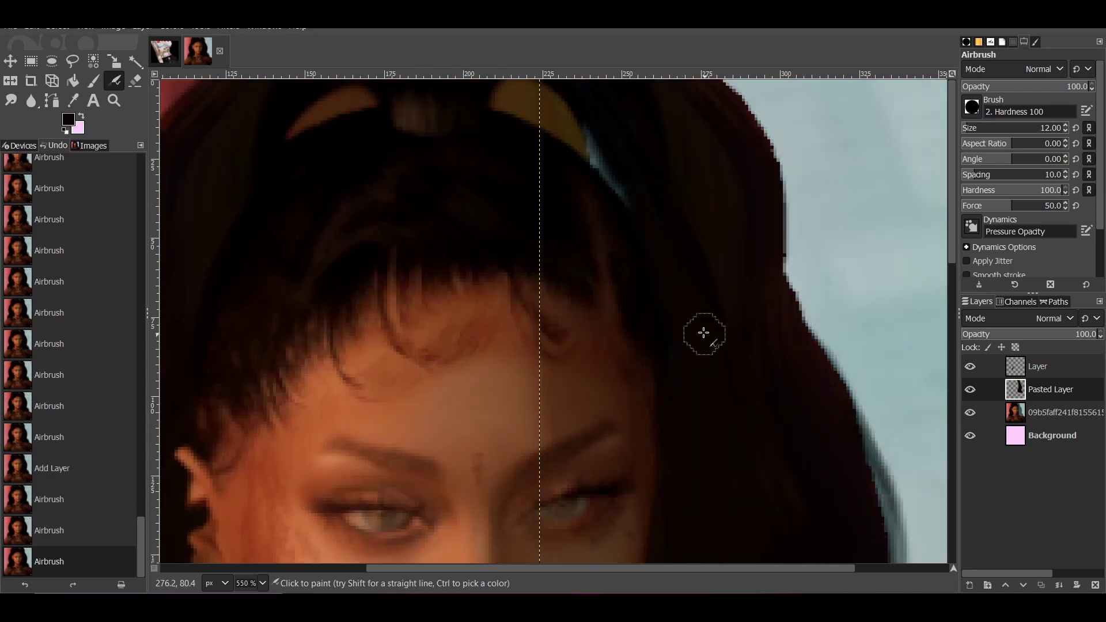
mouse_move(709, 358)
left_mouse_down()
mouse_move(642, 188)
mouse_move(662, 299)
left_mouse_up()
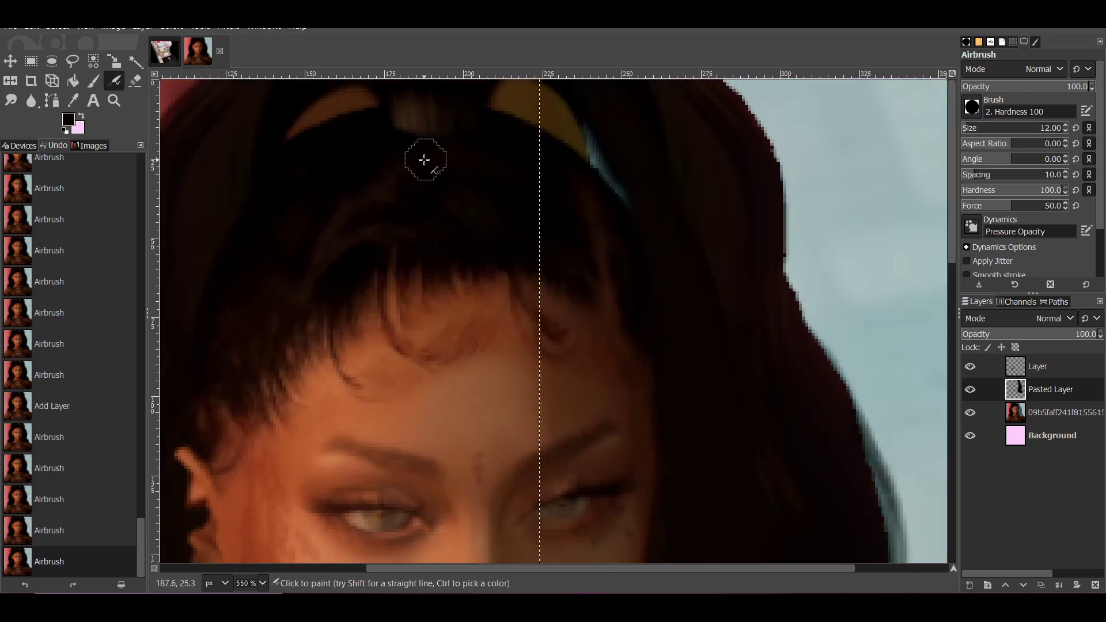
Zoom out to the whole portrait, toggle the painted layer to compare, and undo the last few steps.
key("z")
left_click(736, 281)
left_click(736, 281)
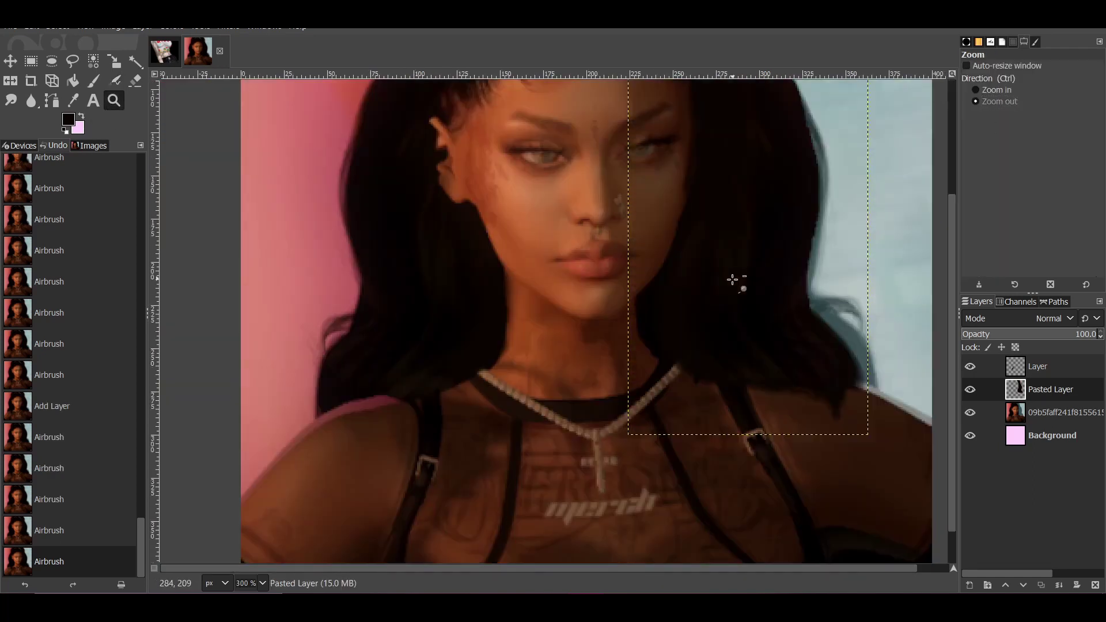
left_click(766, 345)
left_click(970, 389)
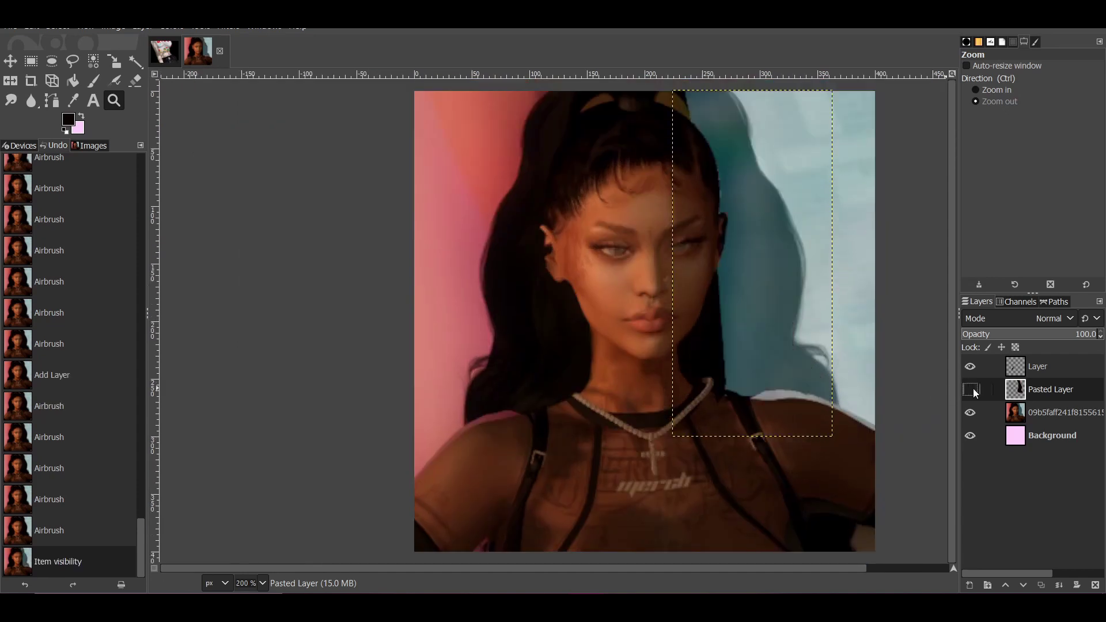
left_click(761, 236, "ctrl")
left_click(760, 237, "ctrl")
left_click(760, 236, "ctrl")
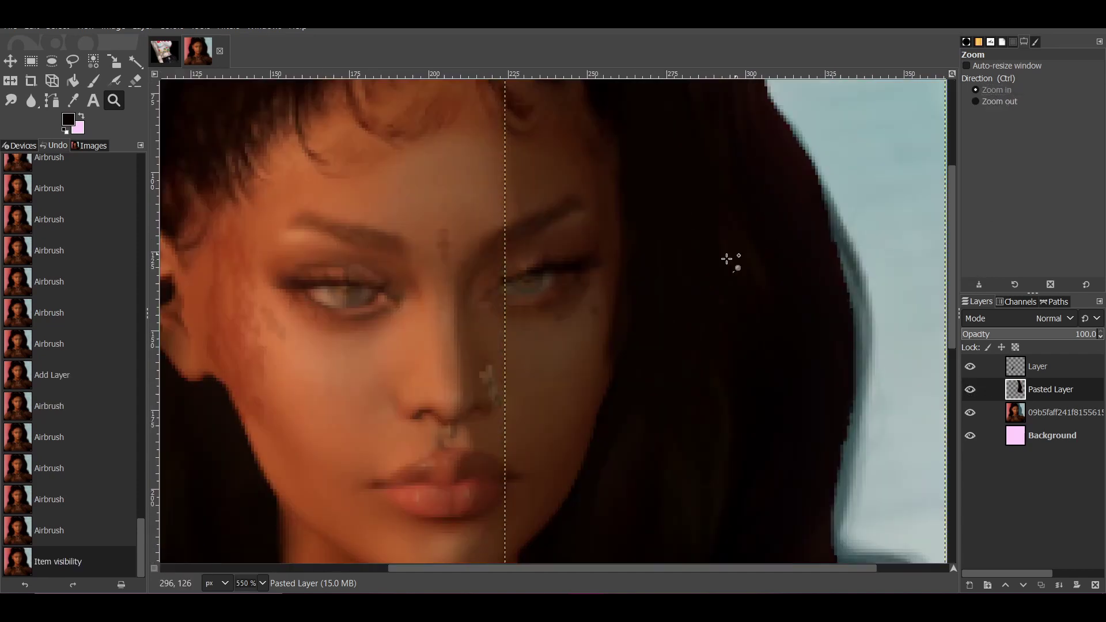
left_click(32, 585)
left_click(32, 585)
left_click(31, 585)
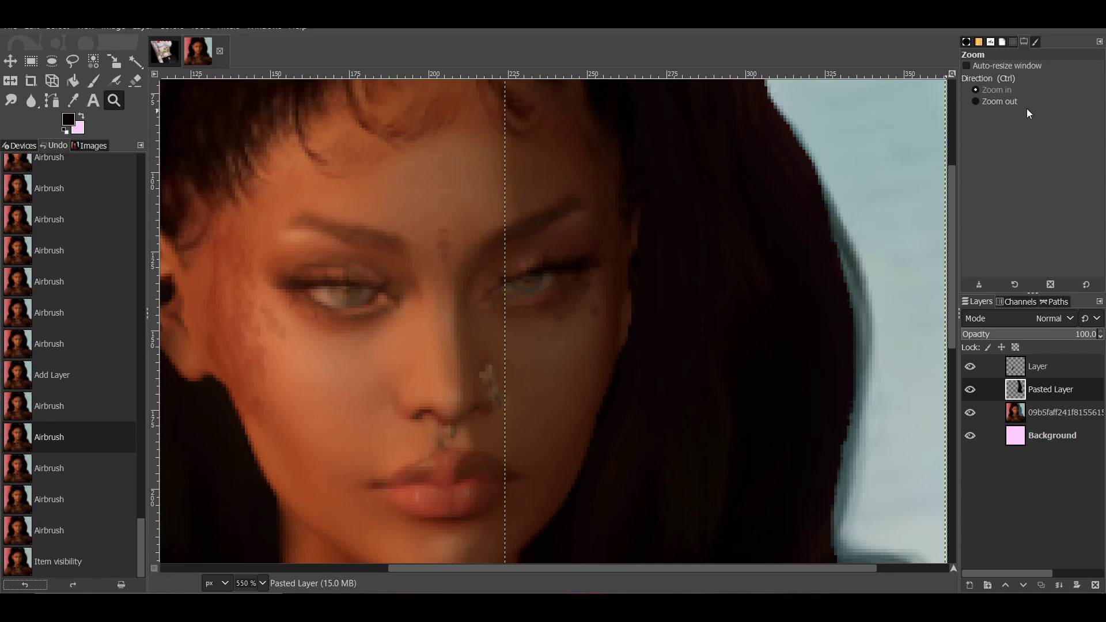
Merge Down both painted layers into the photo layer and add a new transparent layer on top.
right_click(1046, 389)
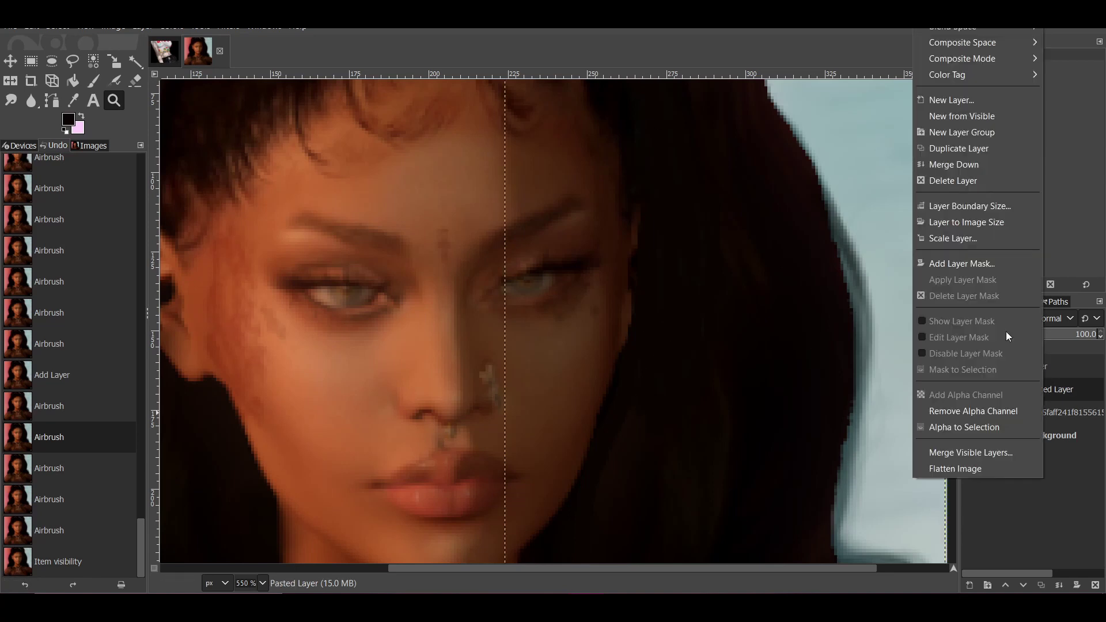
key("Escape")
right_click(976, 394)
left_click(951, 166)
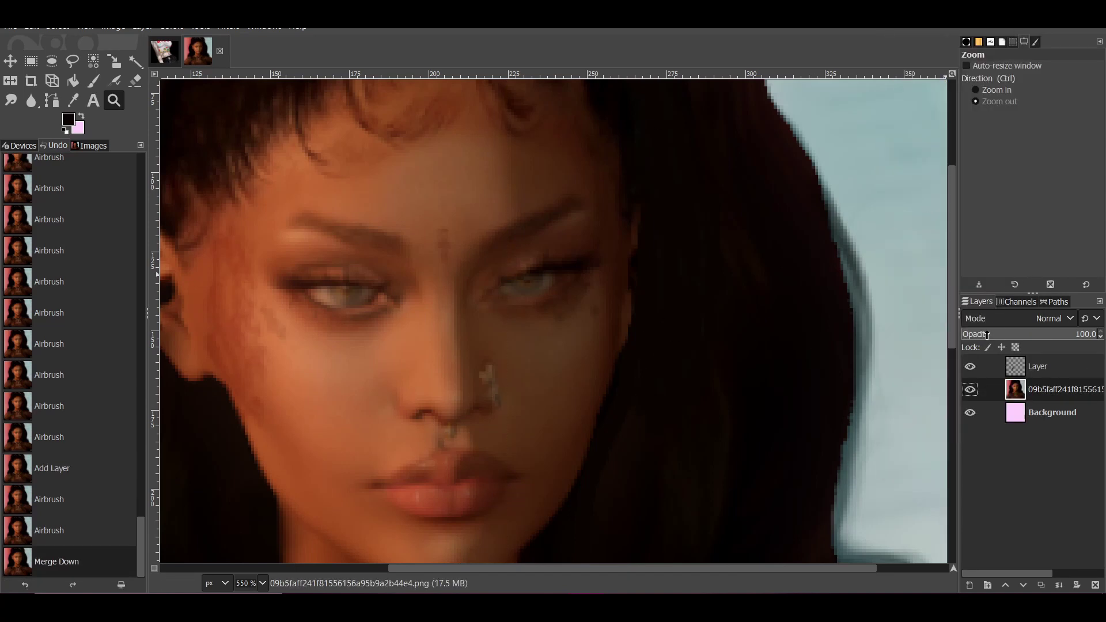
right_click(975, 367)
left_click(945, 163)
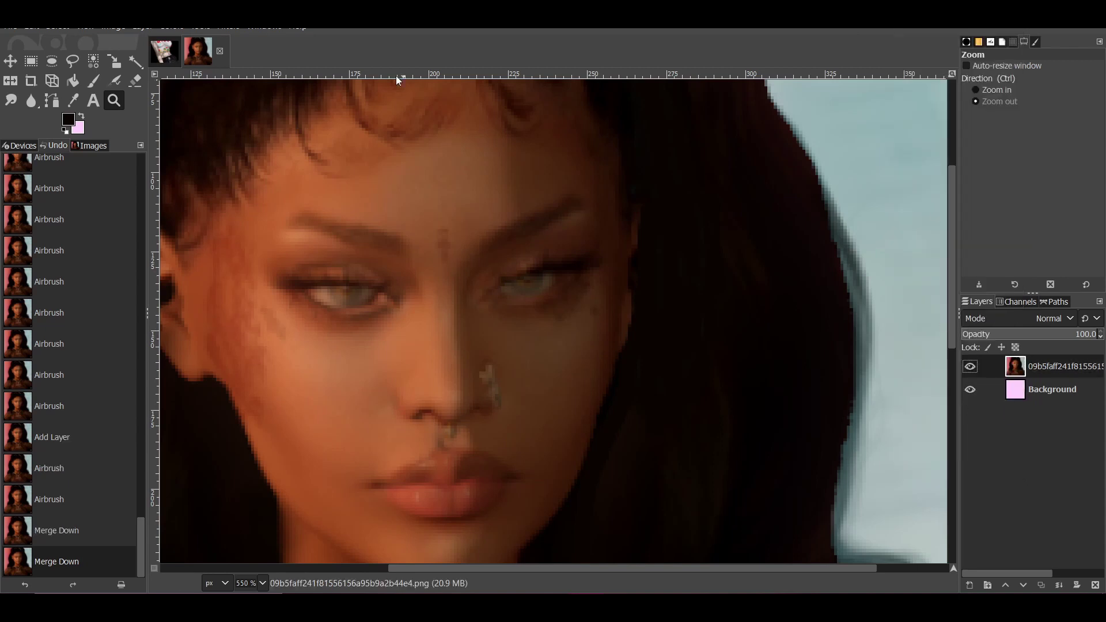
left_click(970, 585, "shift")
key("p")
left_click(71, 122)
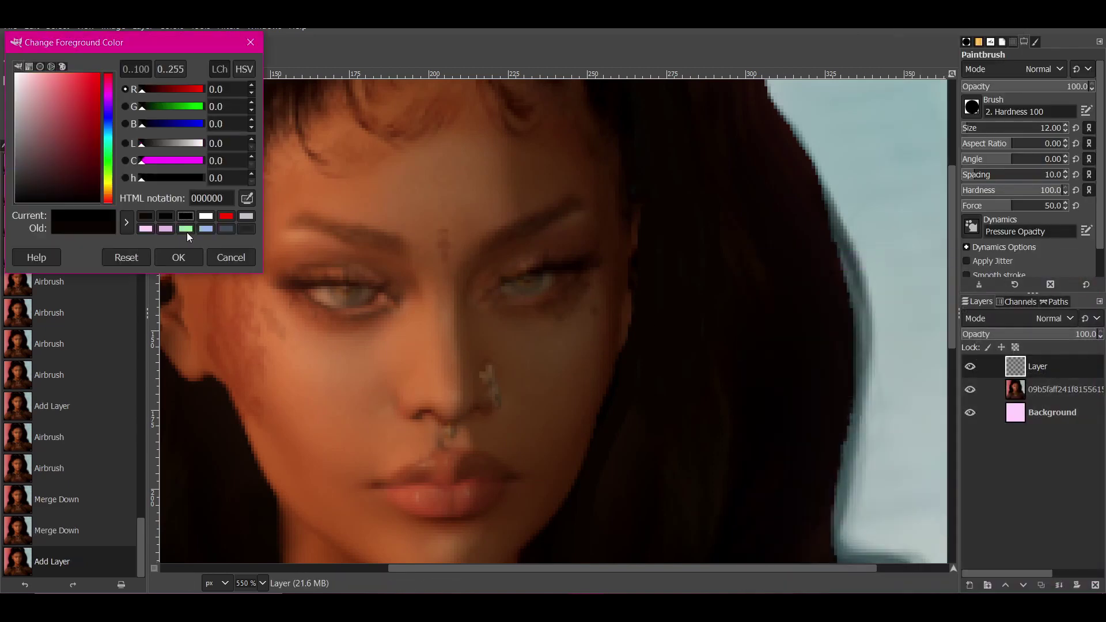
left_click(178, 254)
scroll(1066, 131, "down", 6)
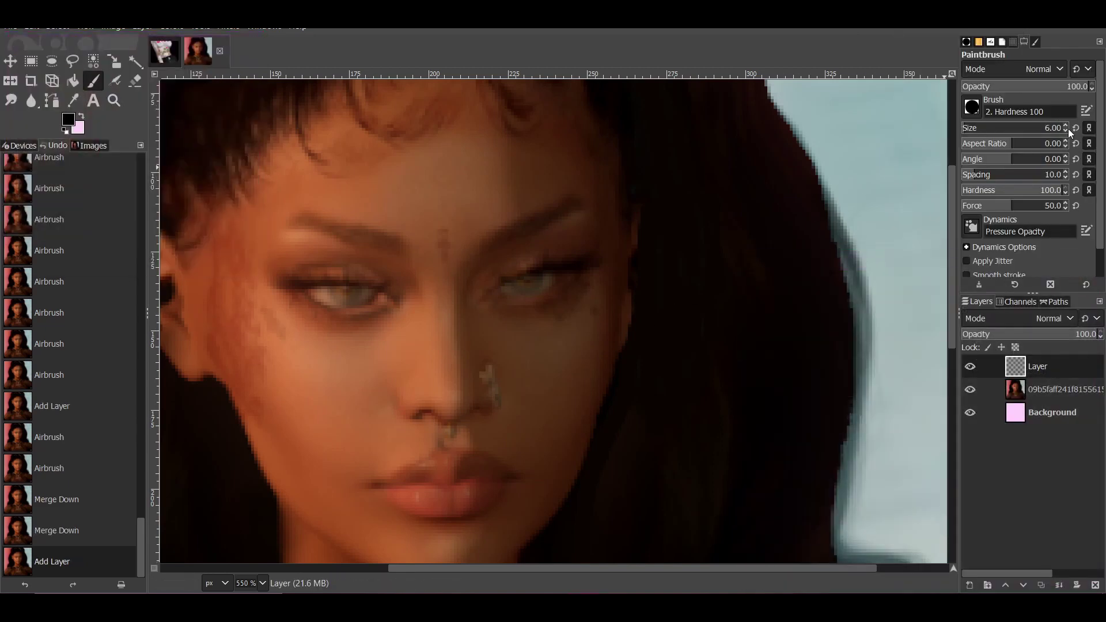
scroll(573, 365, "down", 10)
key("z")
left_click(667, 321)
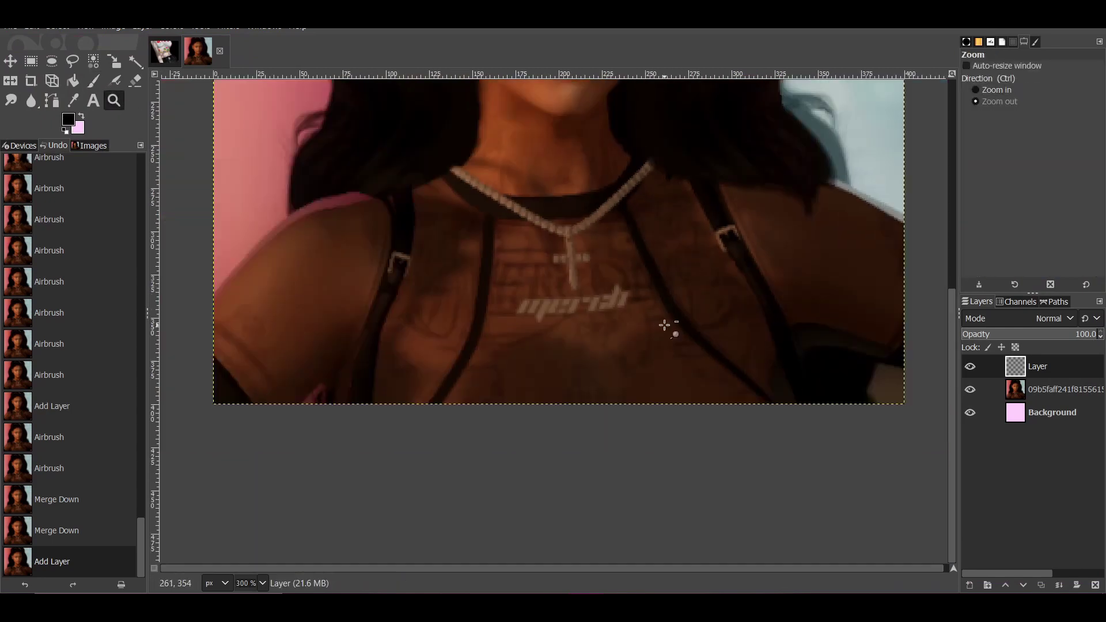
scroll(655, 311, "up", 5)
scroll(197, 133, "up", 2)
left_click(93, 80)
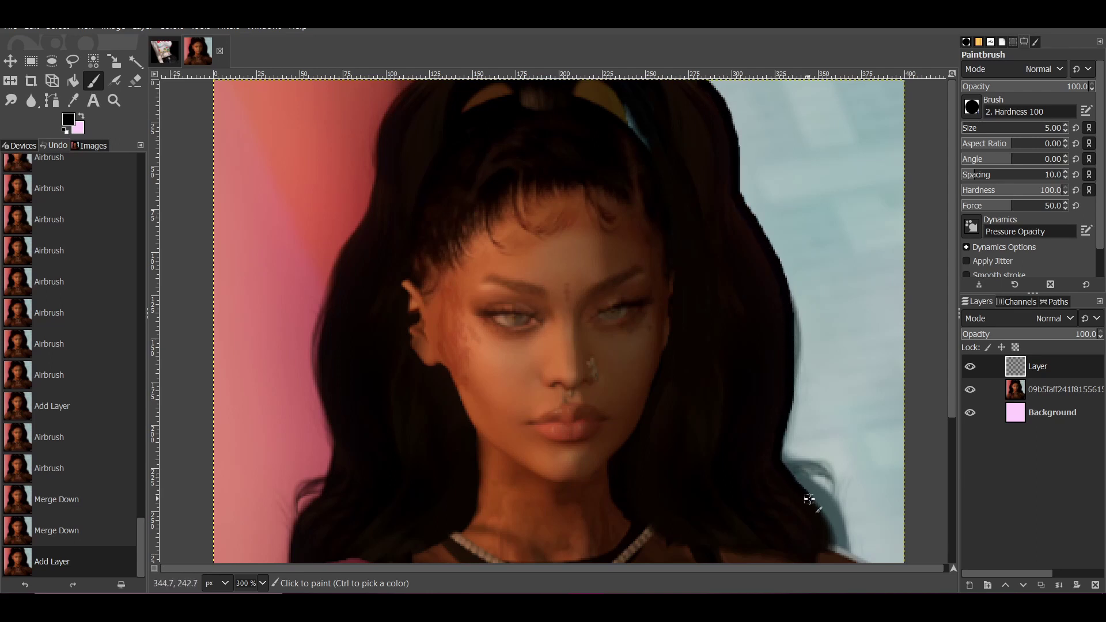
Paint dark dabs and strokes along the hair edge, the shoulder edge and the top of the hair.
left_click_drag(809, 499, 836, 545)
scroll(630, 255, "down", 3)
scroll(650, 165, "up", 3)
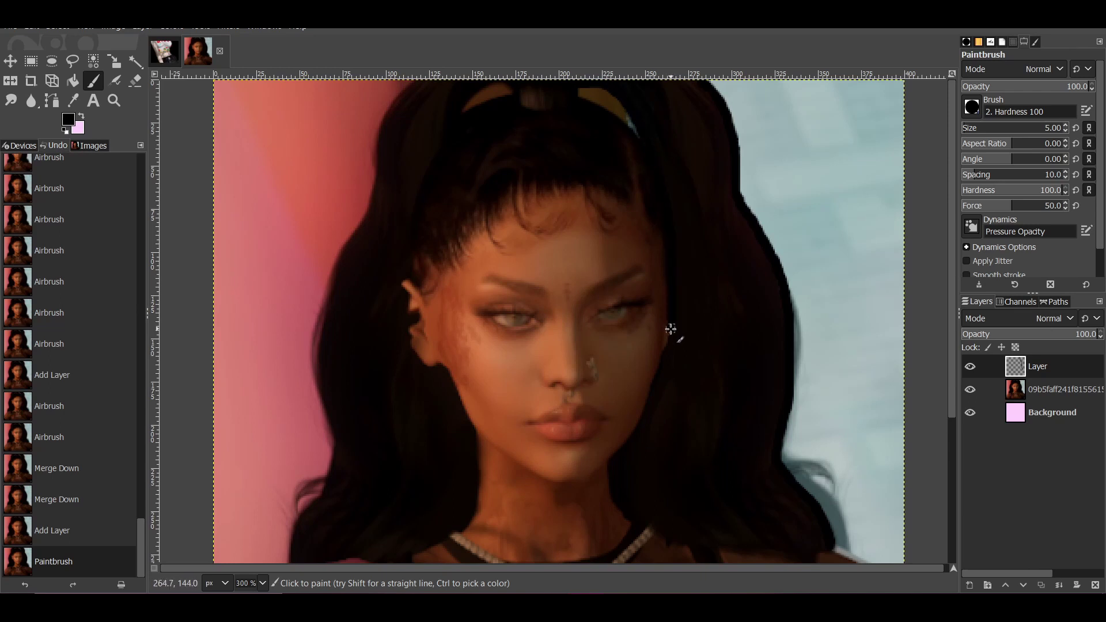
left_click(640, 437)
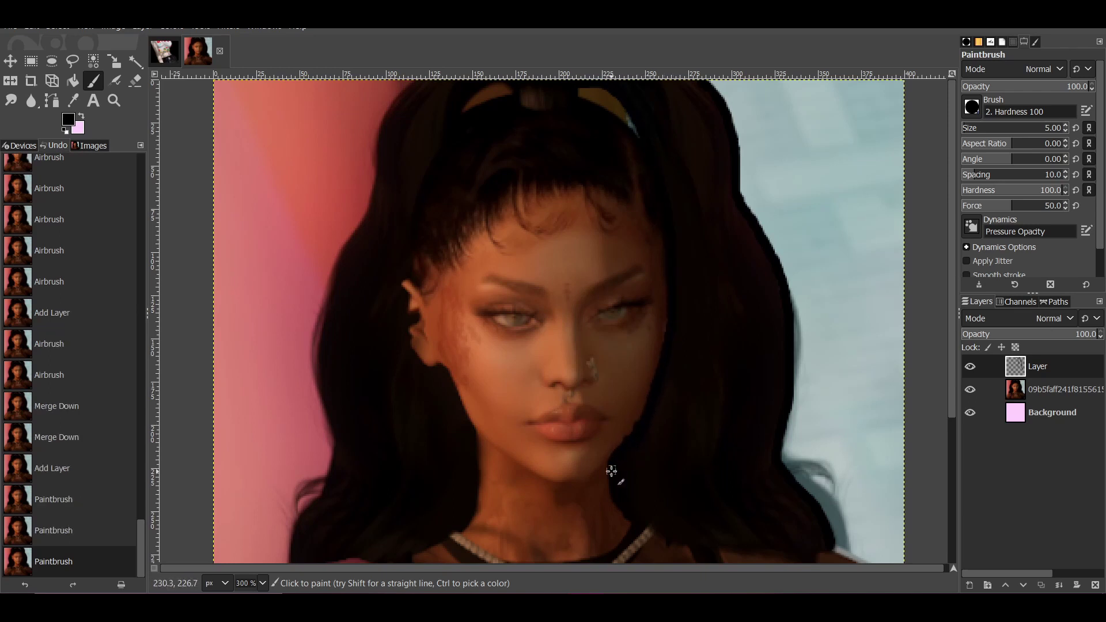
left_click_drag(667, 543, 777, 546)
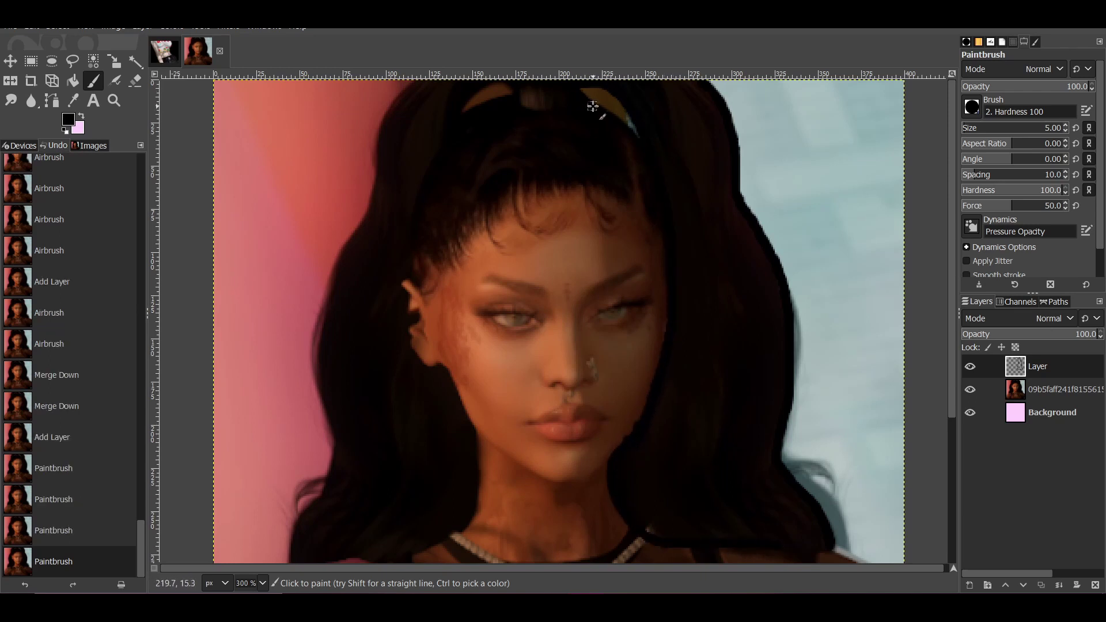
left_click_drag(593, 106, 585, 151)
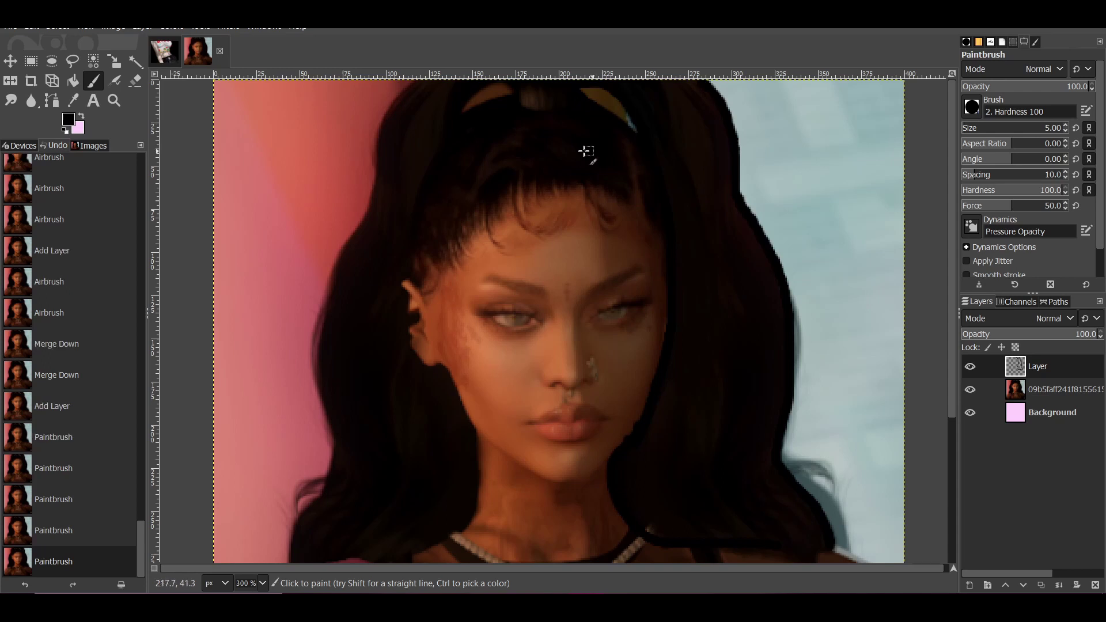
left_click(514, 95)
Outline the left edge of the hair and the jaw in black.
left_click_drag(402, 96, 311, 374)
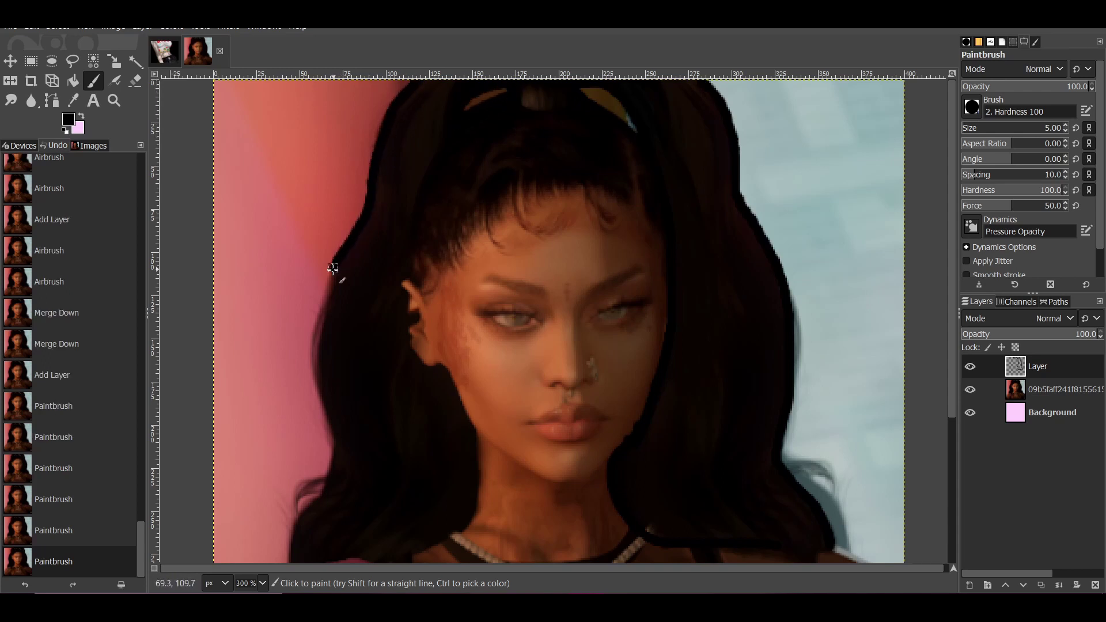
left_click_drag(334, 265, 314, 369)
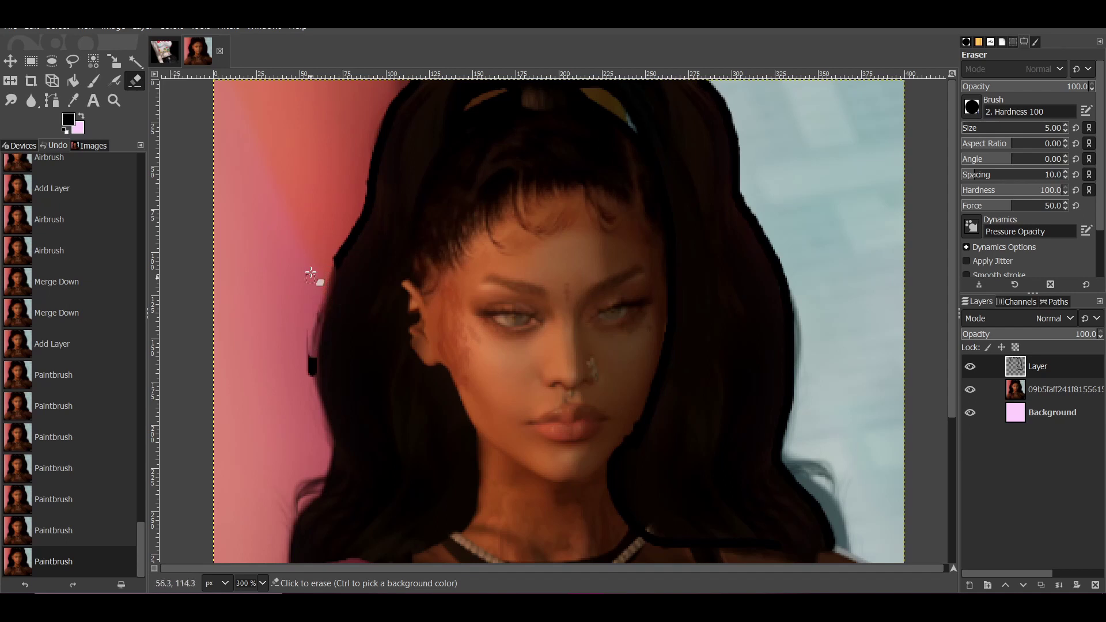
left_click_drag(327, 292, 331, 430)
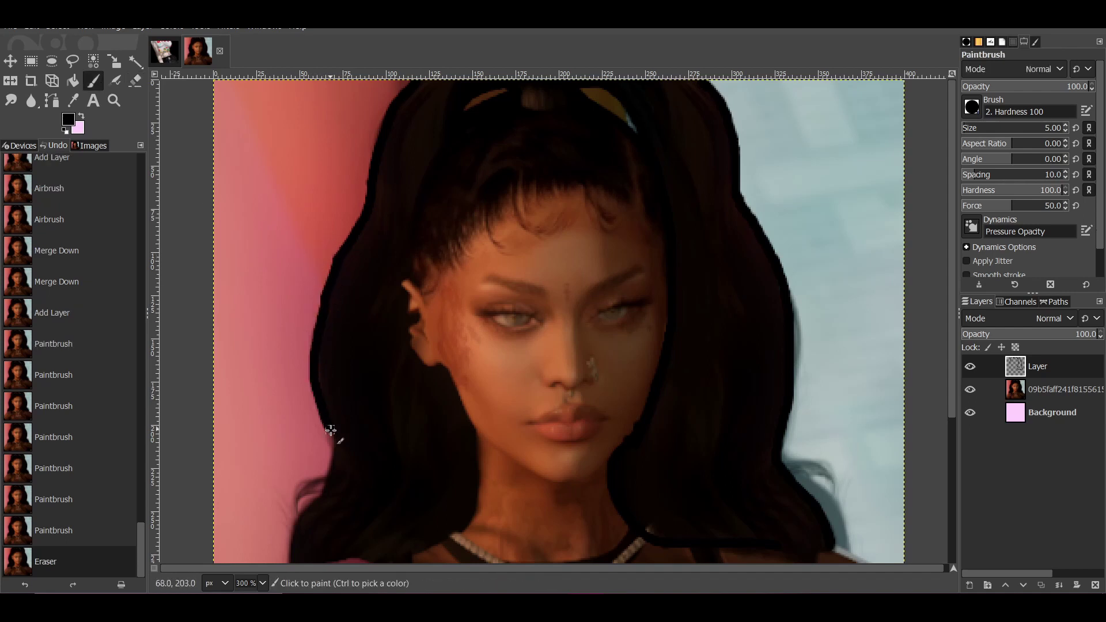
left_click_drag(319, 500, 288, 562)
scroll(291, 370, "down", 5)
left_click_drag(291, 371, 302, 388)
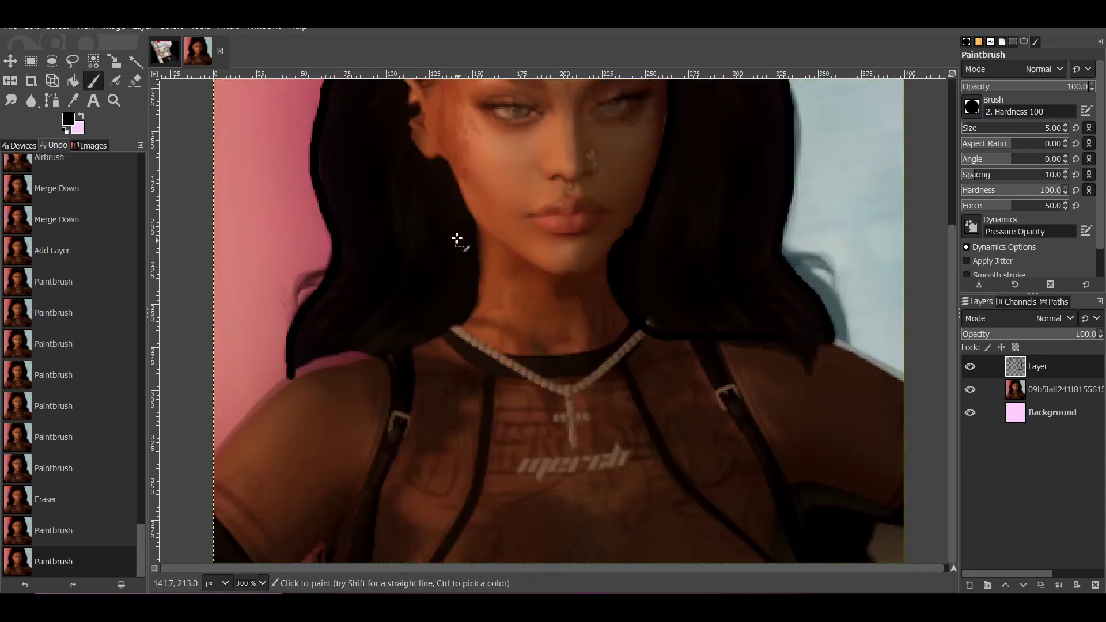
scroll(457, 240, "up", 5)
mouse_move(448, 376)
left_mouse_down()
mouse_move(503, 458)
mouse_move(432, 553)
left_mouse_up()
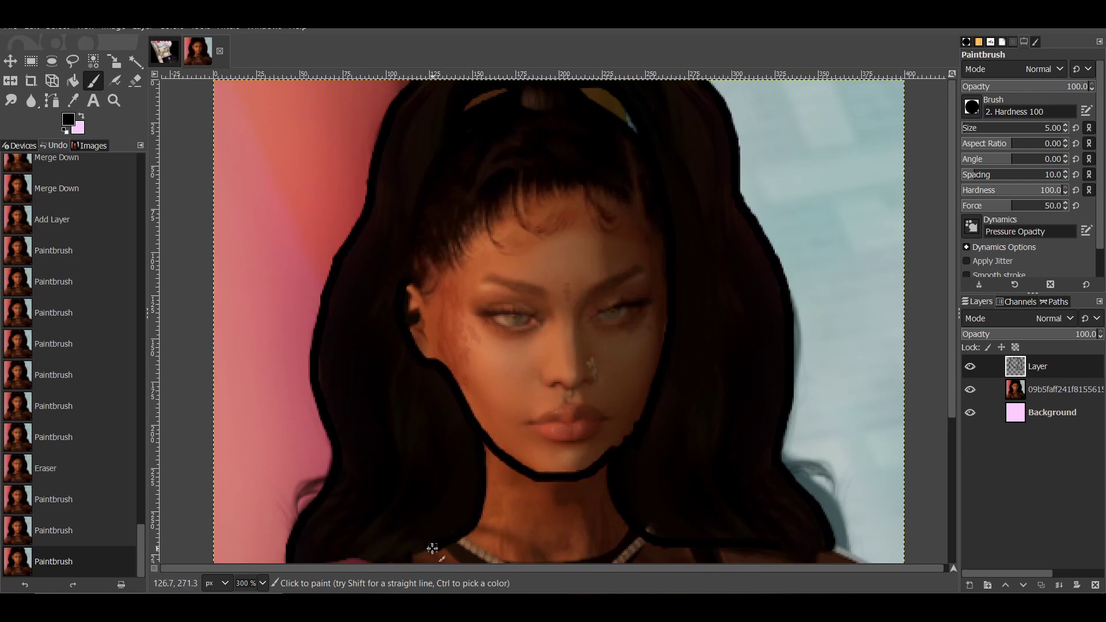
scroll(423, 422, "down", 5)
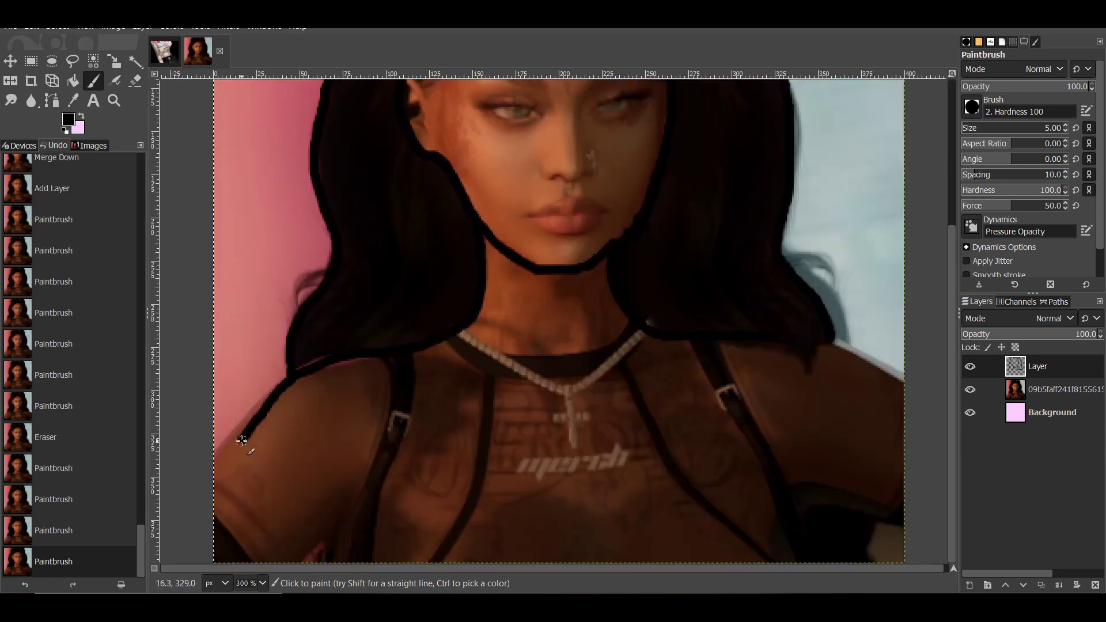
Outline both shoulders to the canvas edge, dab the neckline, and set the layer mode to Soft light.
left_click_drag(396, 352, 215, 475)
left_click(25, 585)
left_click_drag(418, 346, 215, 464)
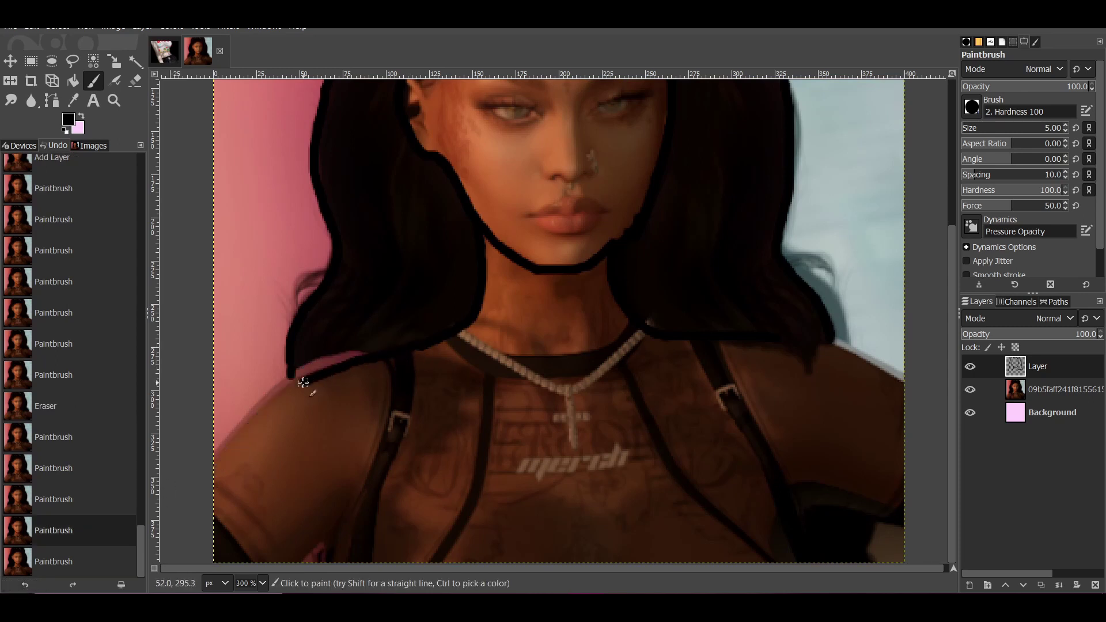
mouse_move(213, 518)
left_mouse_down()
mouse_move(321, 548)
mouse_move(317, 560)
left_mouse_up()
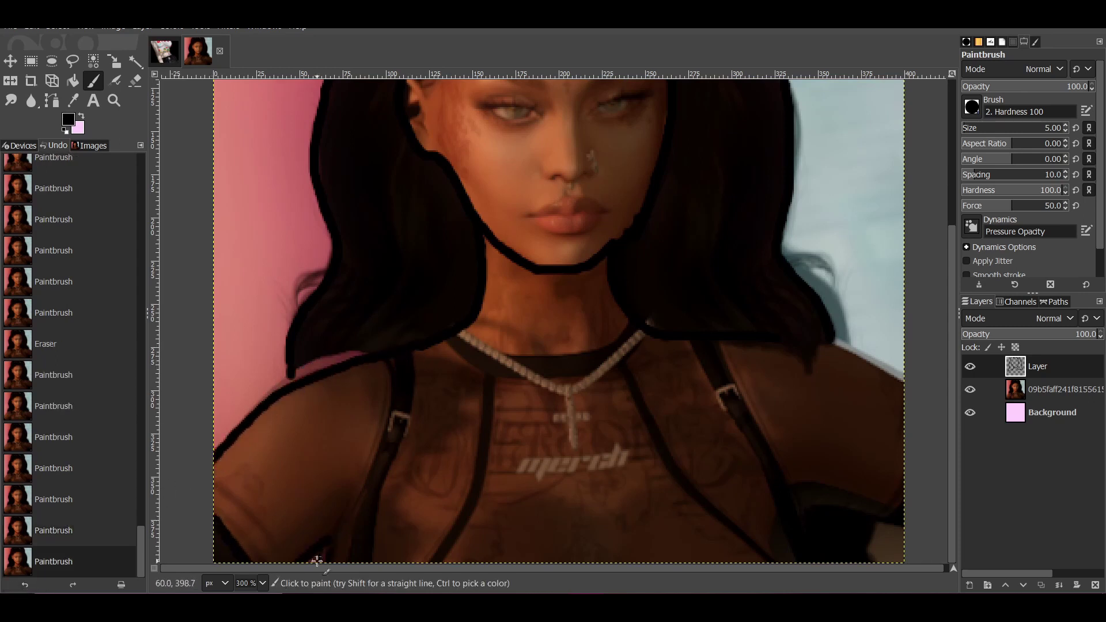
left_click_drag(852, 353, 904, 379)
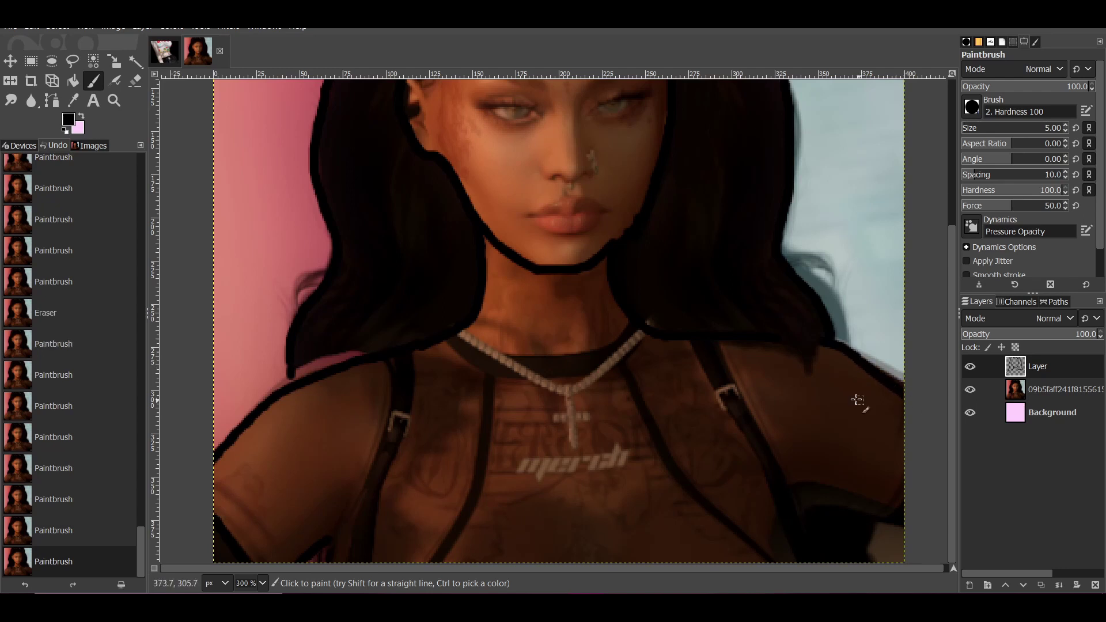
left_click(890, 516)
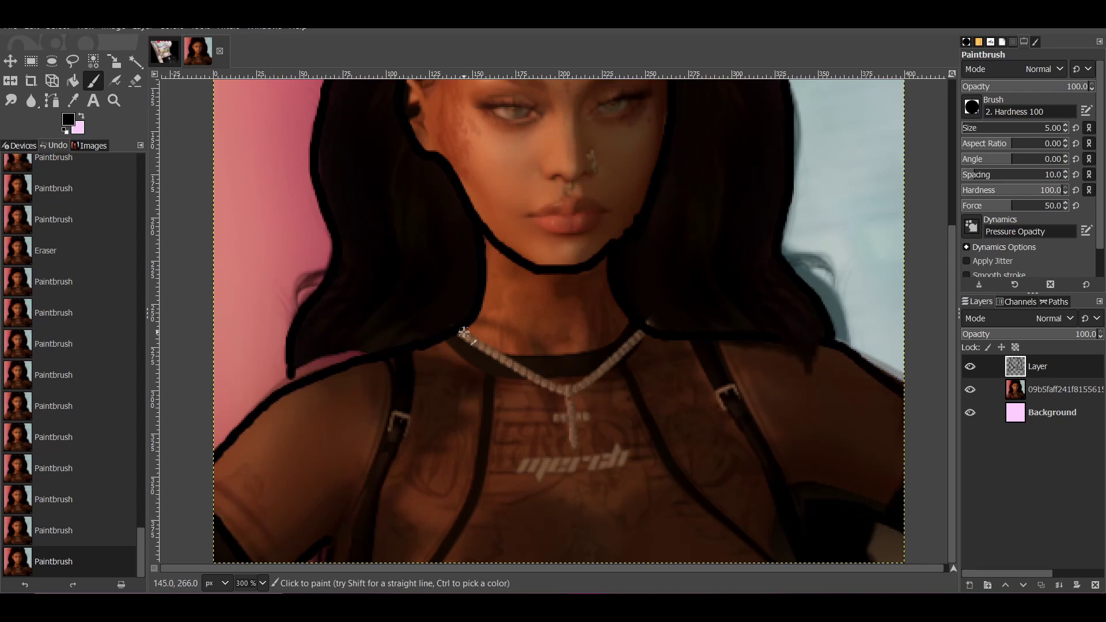
left_click(614, 343)
scroll(600, 314, "up", 5)
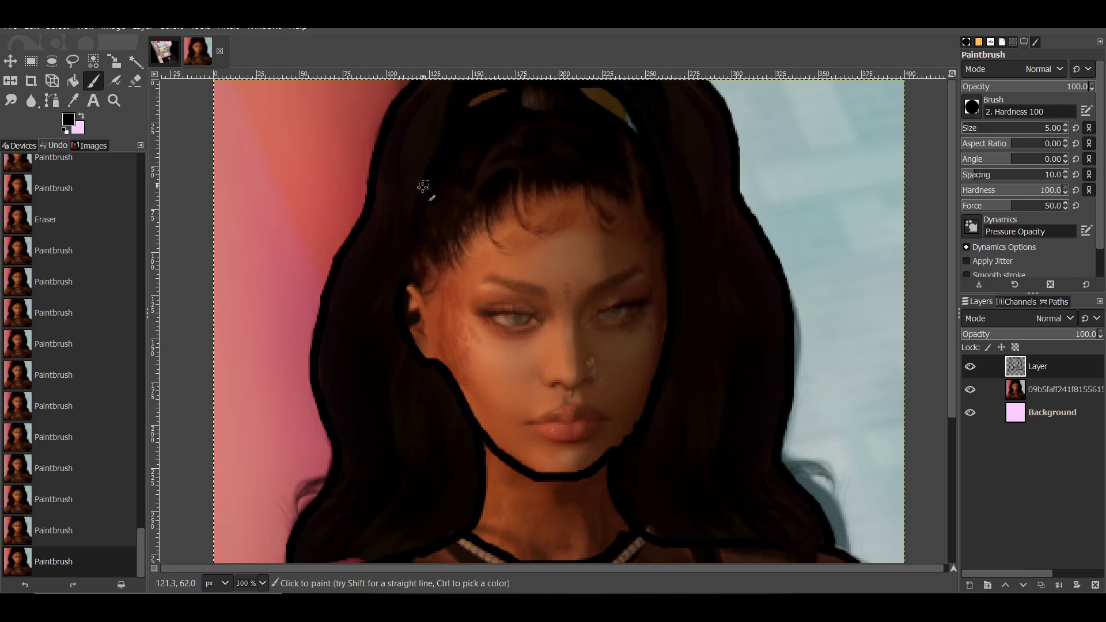
left_click(1049, 318)
left_click(980, 301)
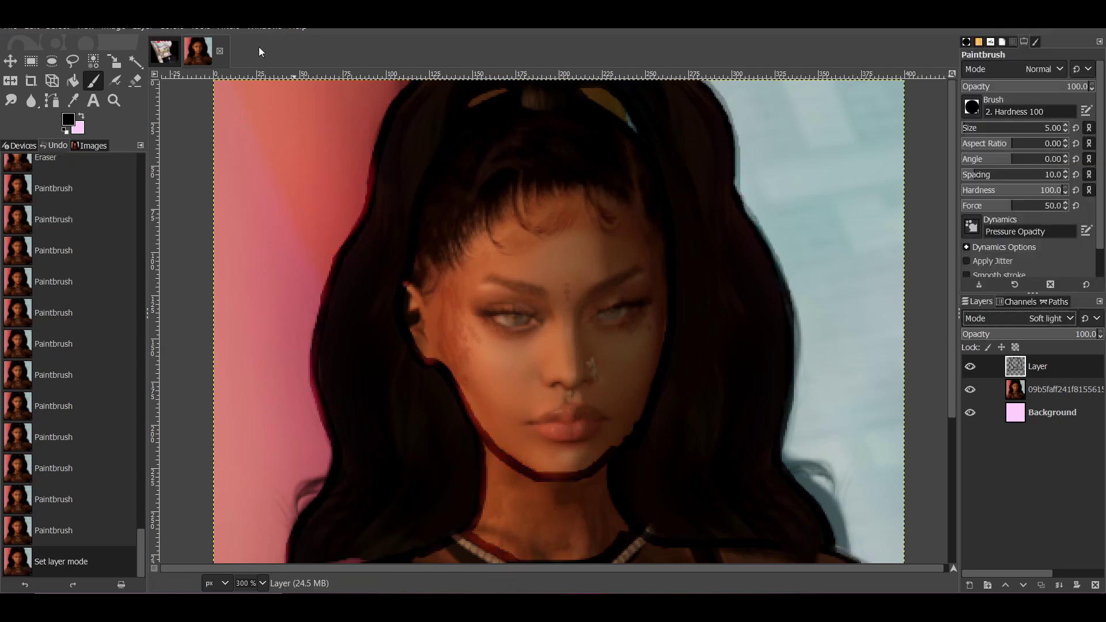
Apply a Gaussian Blur of size 3.50 to the outline layer and set the Paintbrush size to 4.
left_click(229, 26)
left_click(403, 134)
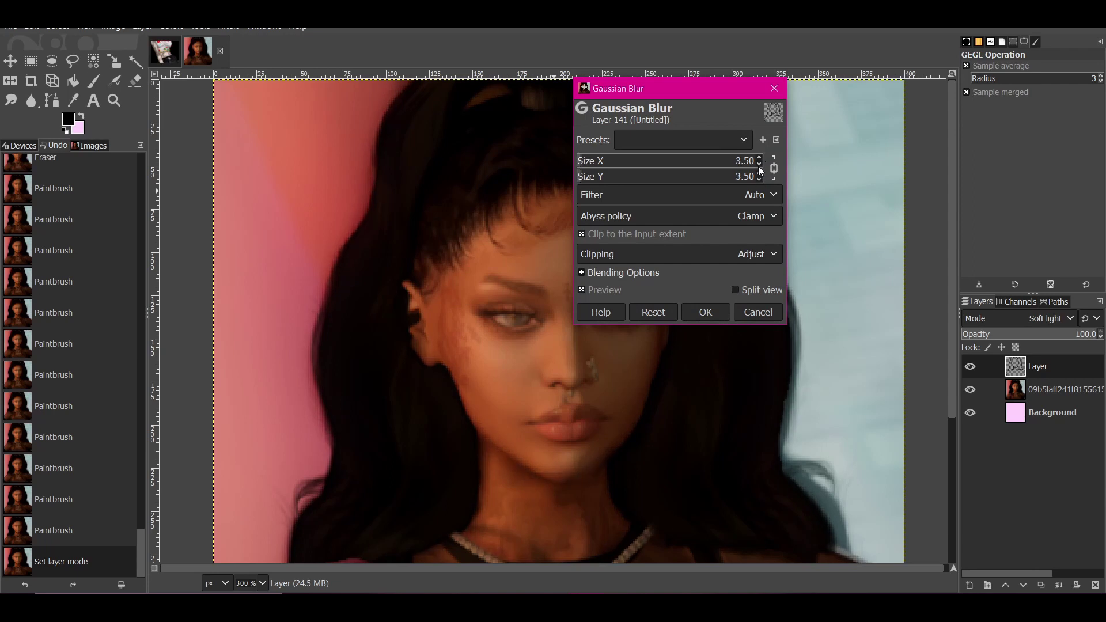
left_click(706, 312)
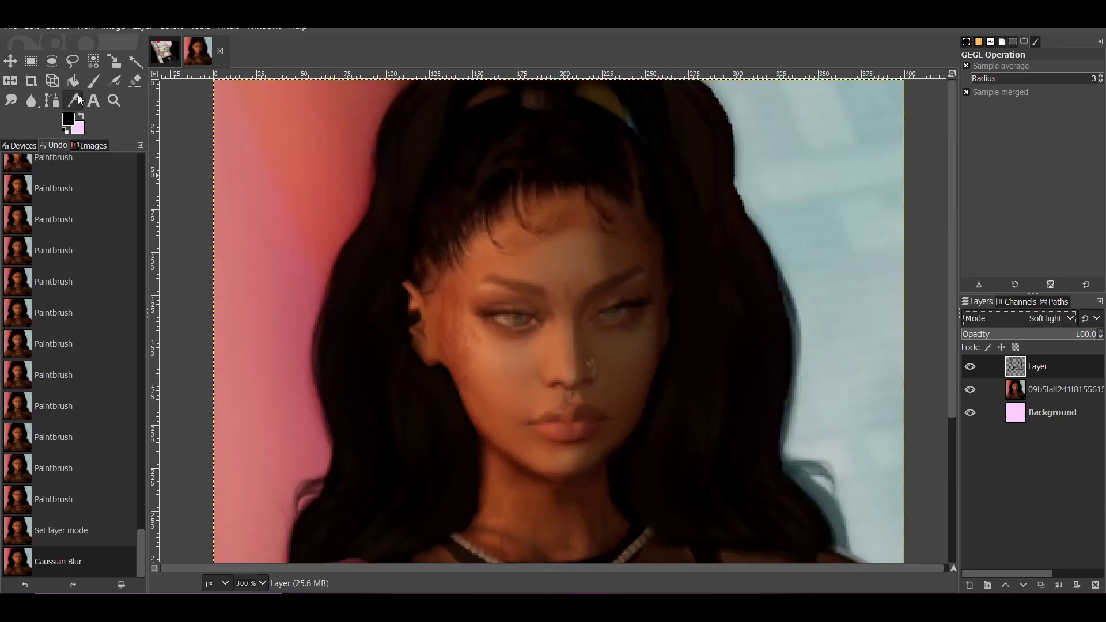
key("p")
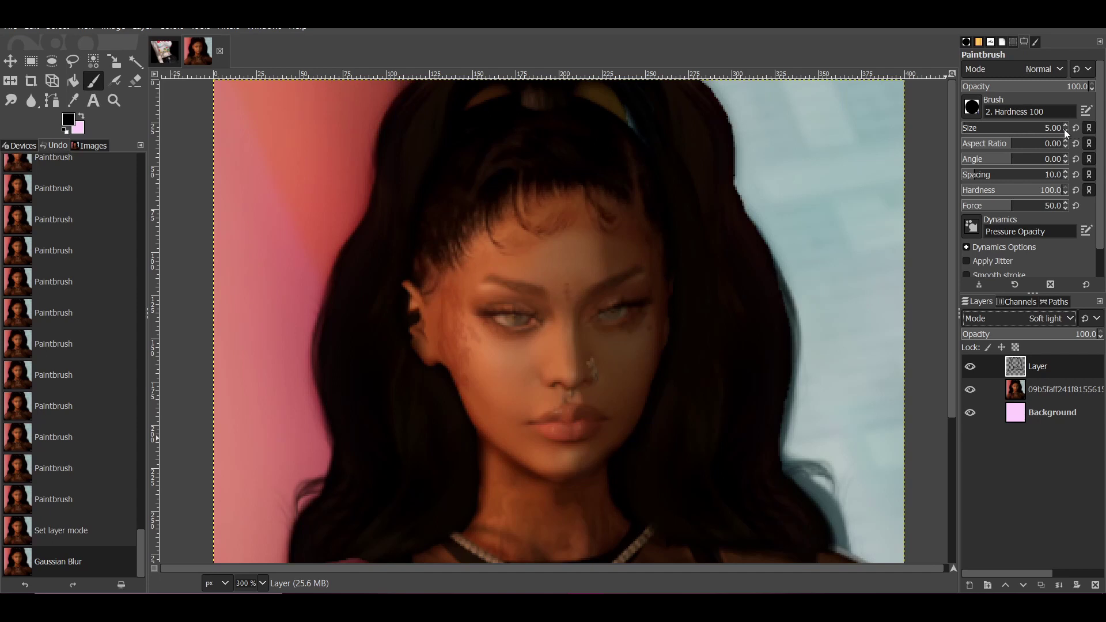
left_click(1065, 131)
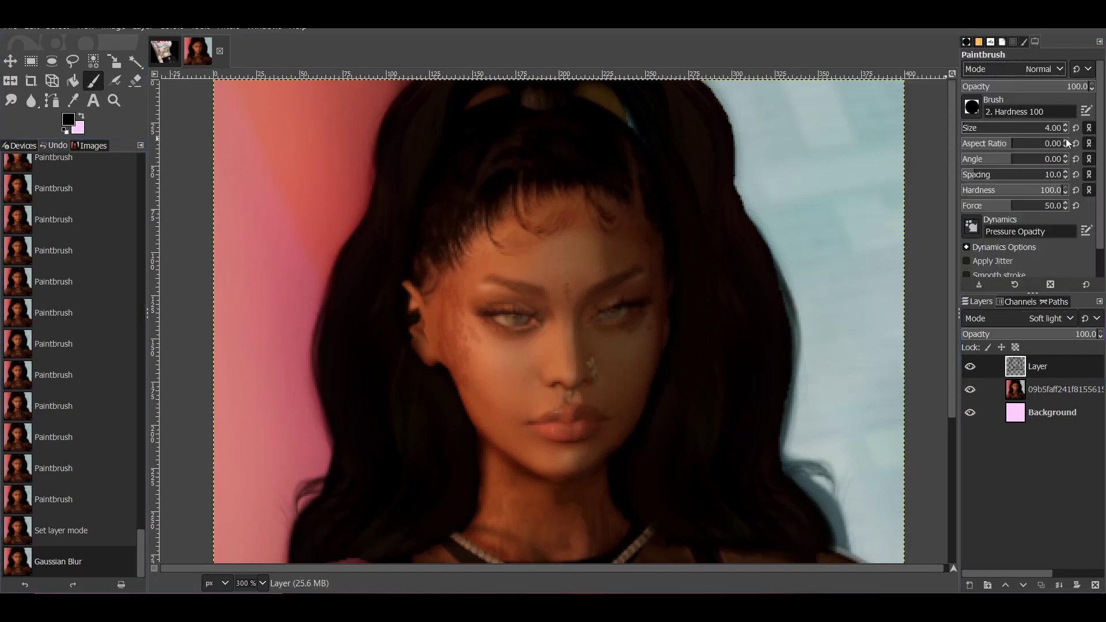
Zoom in on the hair and dab fine dark detail into it with the Paintbrush.
key("z")
left_click(426, 176)
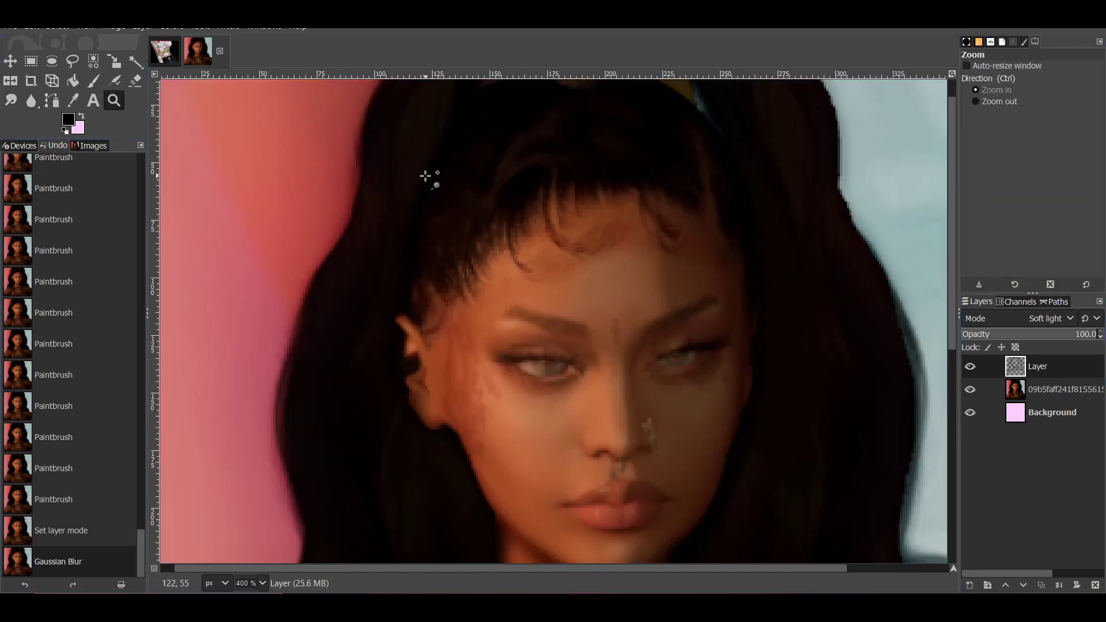
double_click(428, 175)
key("p")
left_click(435, 119)
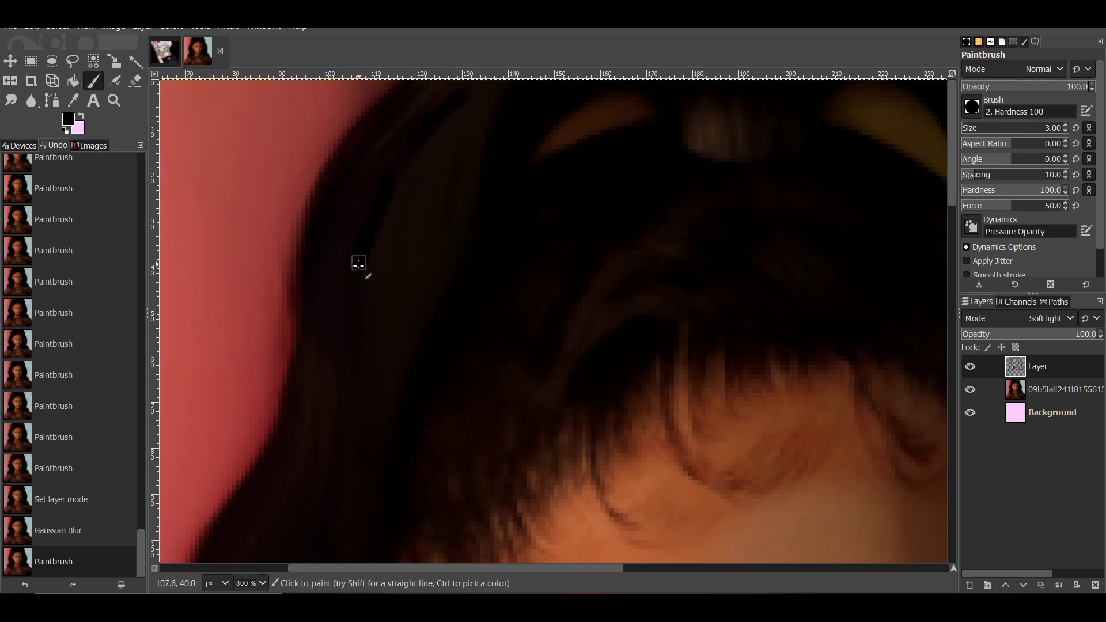
scroll(360, 265, "down", 5)
left_click_drag(314, 178, 323, 219)
scroll(330, 288, "down", 5)
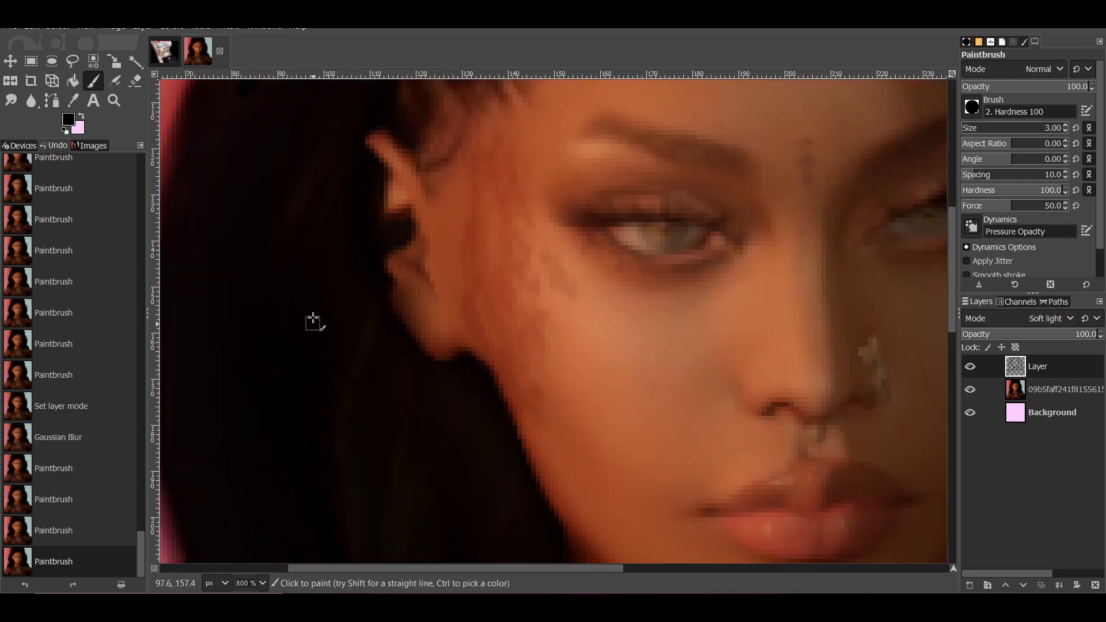
left_click(331, 223)
scroll(282, 277, "down", 5)
left_click(276, 270)
left_click(334, 239)
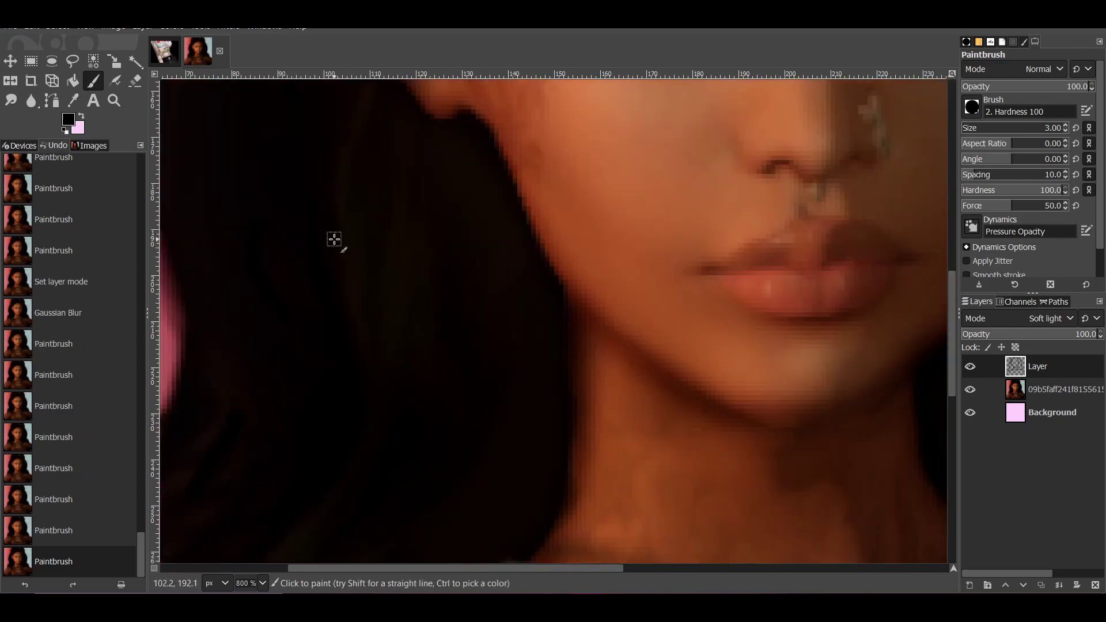
Paint thin dark hair strands beside the face and down toward the shoulder.
left_click_drag(404, 191, 409, 227)
left_click_drag(416, 165, 425, 239)
mouse_move(460, 384)
left_mouse_down()
mouse_move(438, 404)
mouse_move(462, 456)
left_mouse_up()
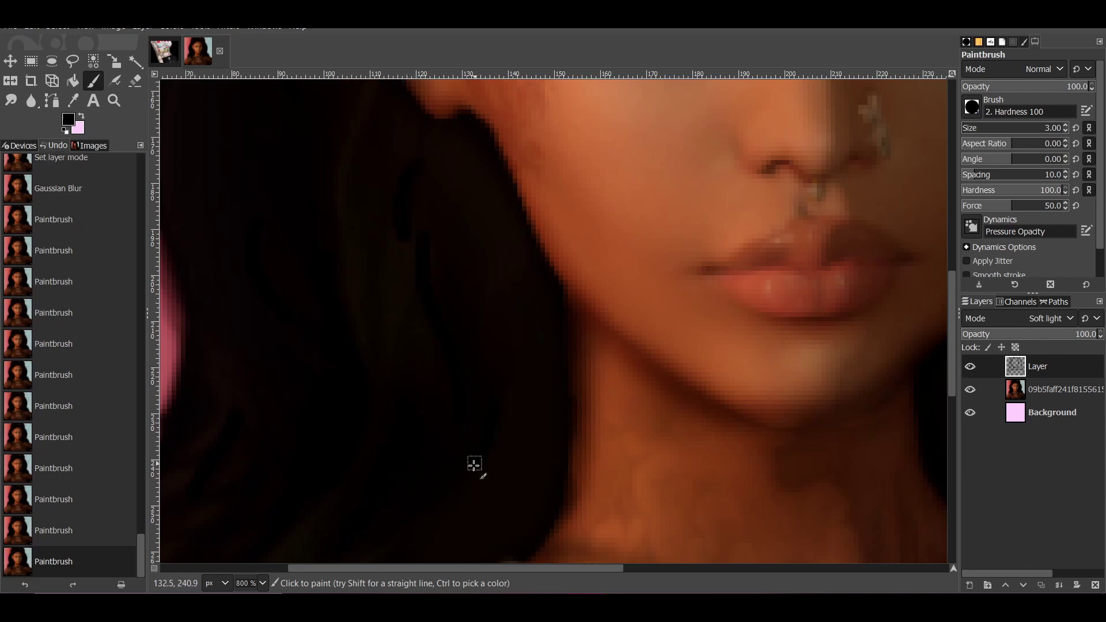
left_click(474, 464)
scroll(378, 203, "down", 10)
scroll(354, 296, "up", 5)
left_click_drag(469, 568, 358, 569)
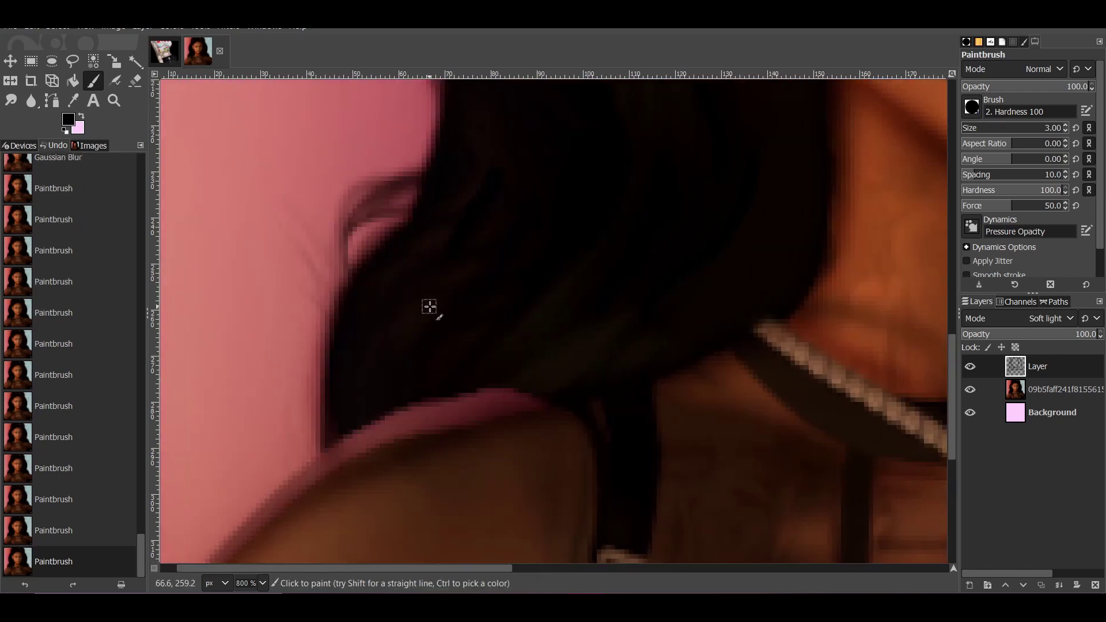
left_click_drag(401, 193, 363, 265)
left_click_drag(415, 205, 334, 242)
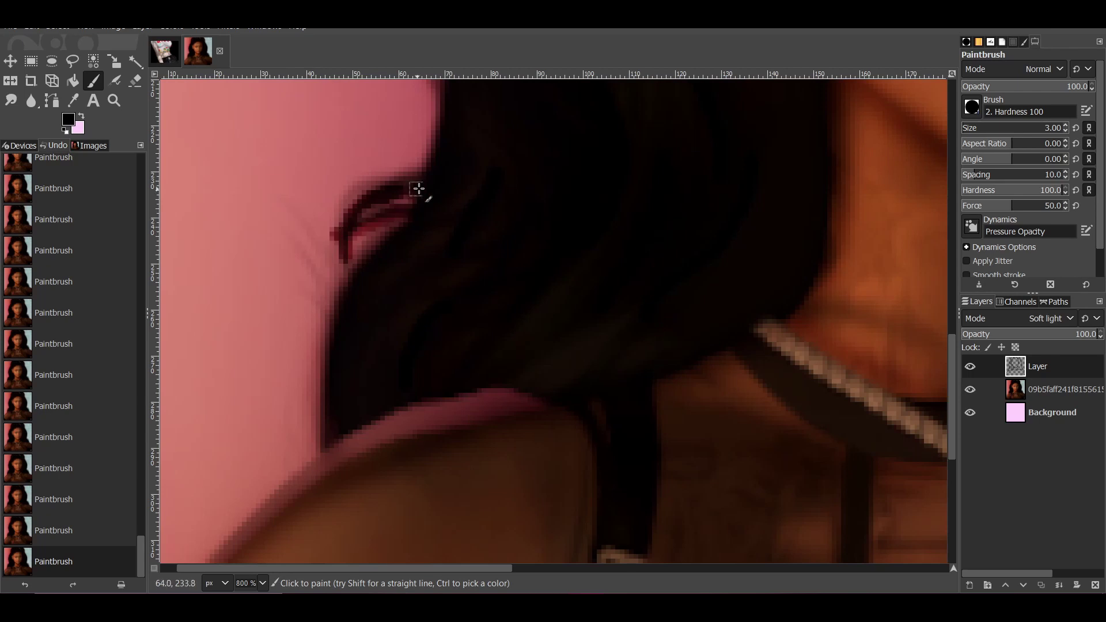
Scroll up and down through the hair to review the painted strands.
scroll(420, 196, "up", 5)
scroll(499, 323, "down", 3)
scroll(637, 333, "up", 3)
scroll(709, 178, "down", 3)
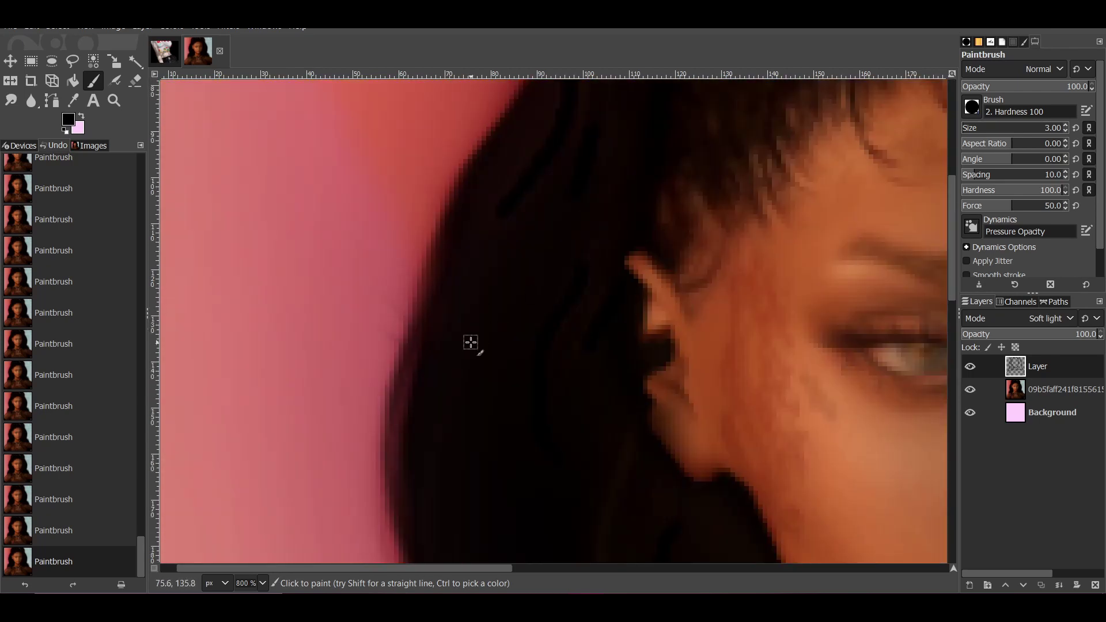
scroll(469, 343, "down", 2)
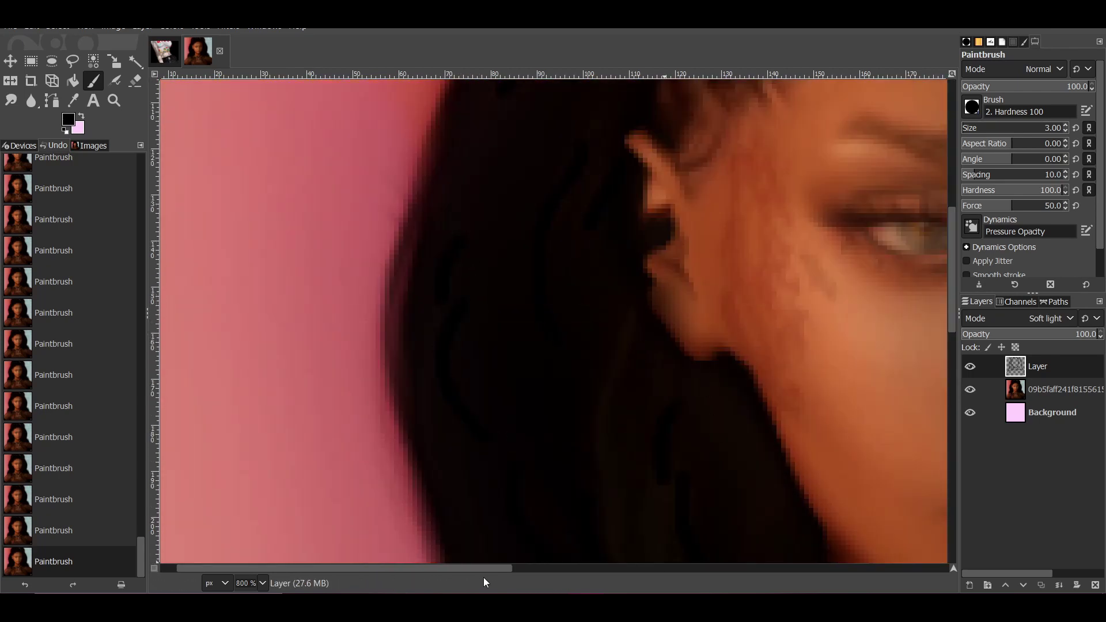
left_click(518, 569)
scroll(662, 284, "up", 5)
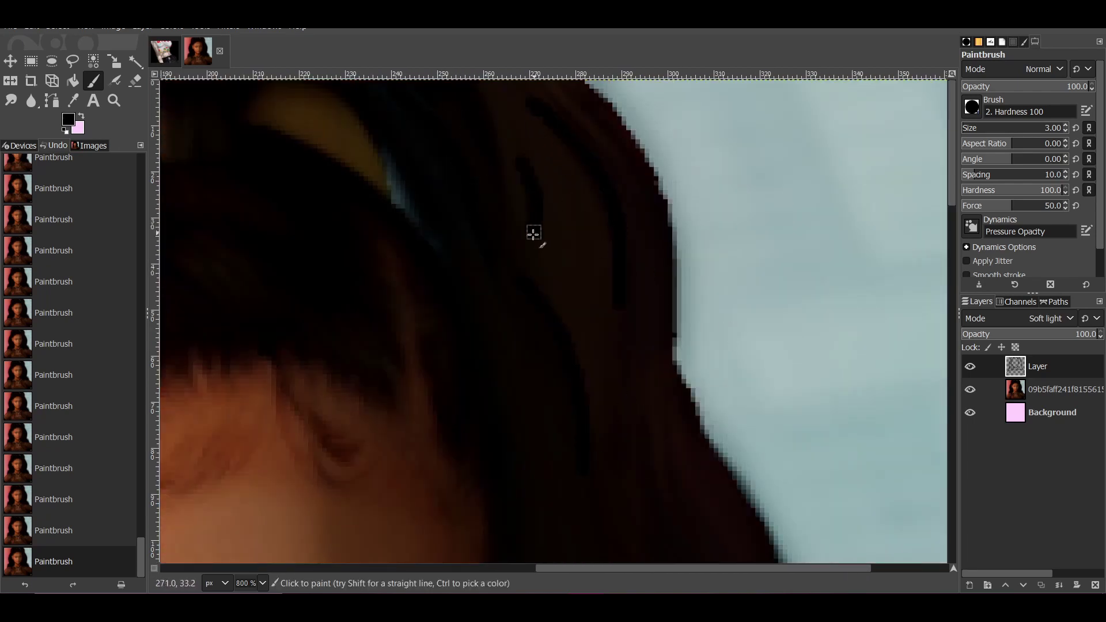
scroll(629, 258, "down", 4)
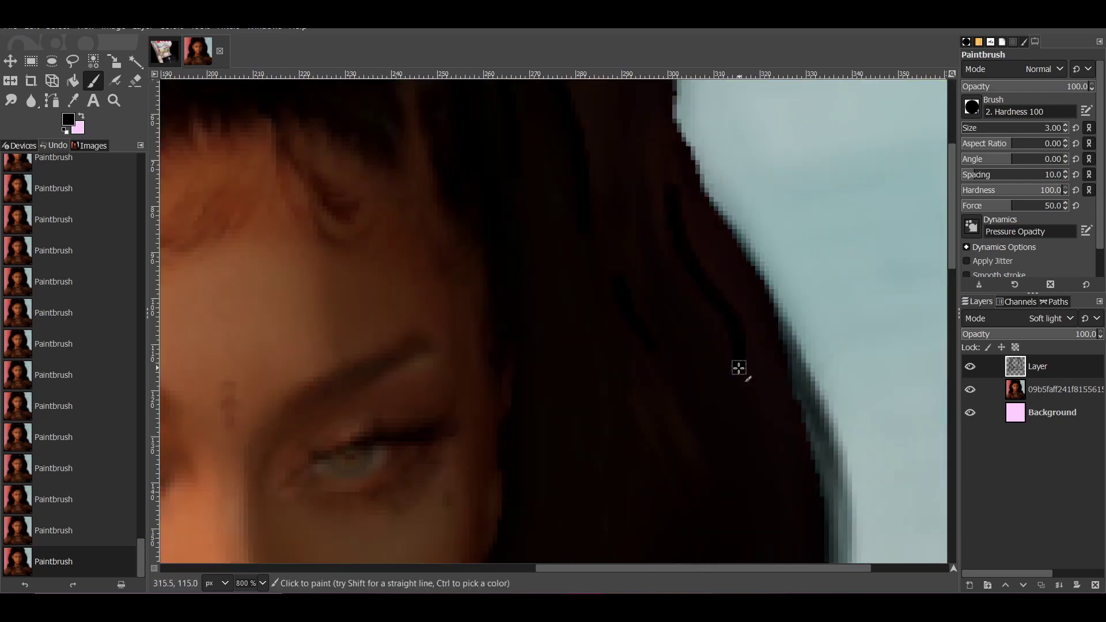
scroll(632, 288, "down", 5)
scroll(633, 289, "down", 4)
scroll(631, 254, "up", 4)
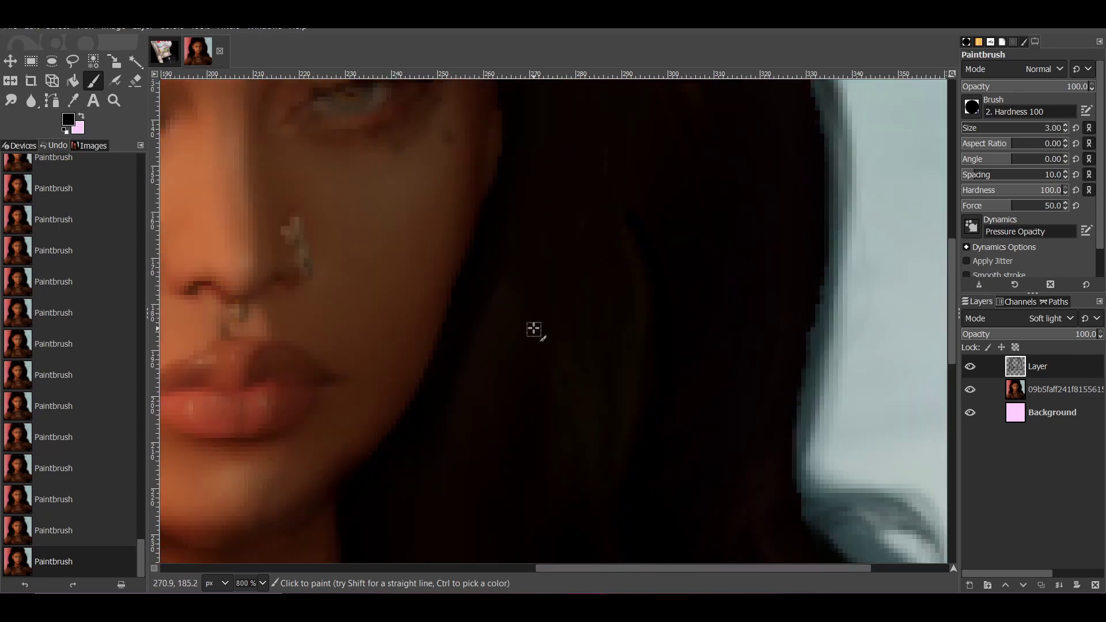
scroll(445, 452, "down", 4)
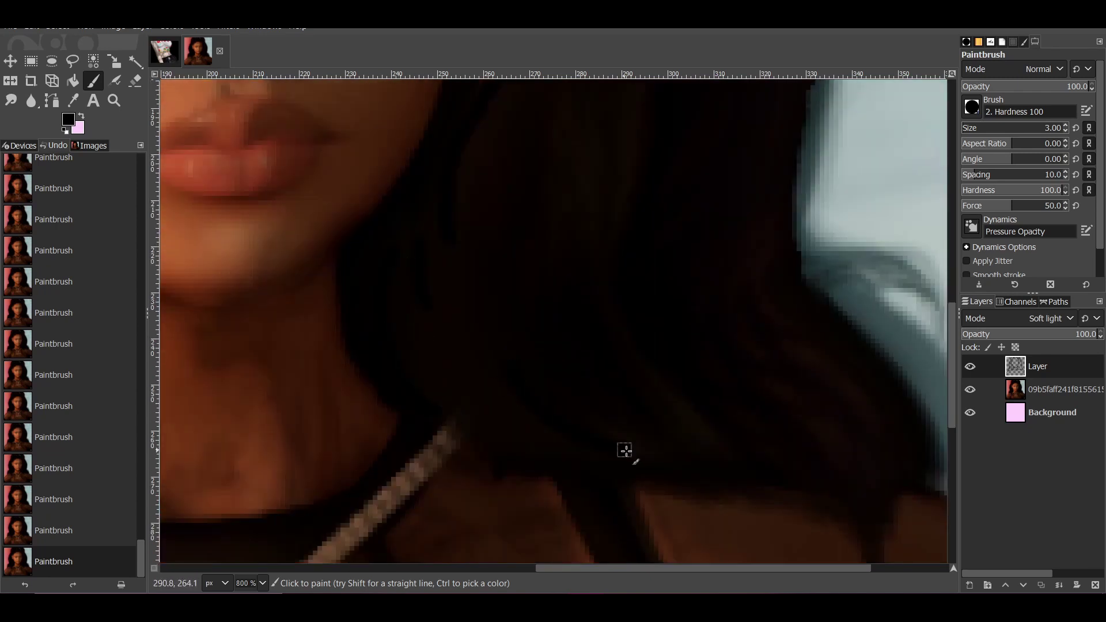
scroll(889, 448, "down", 2)
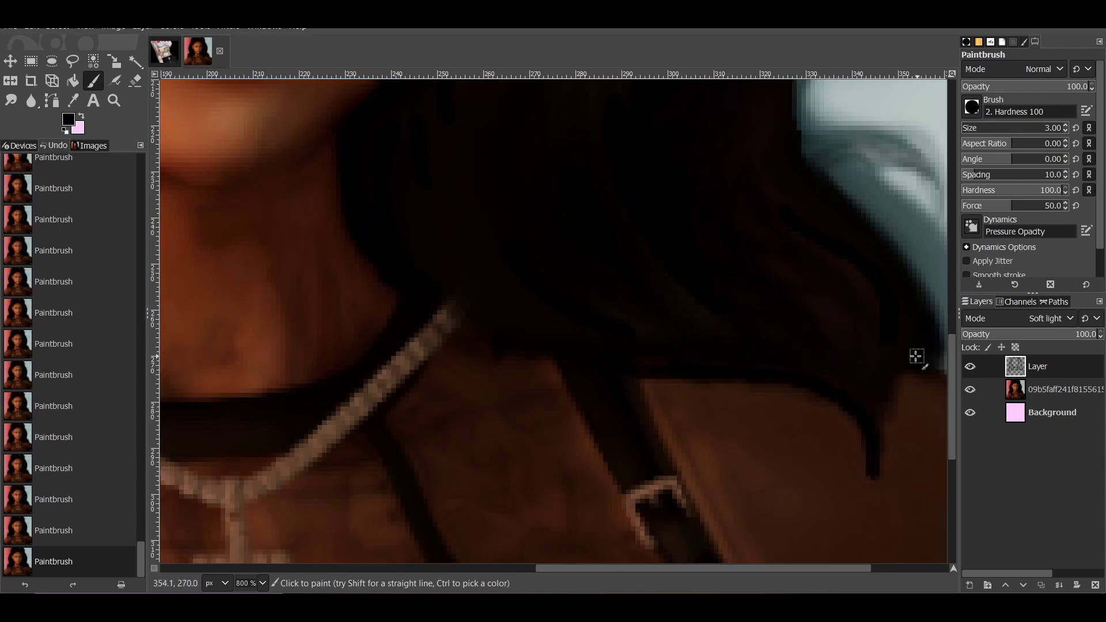
scroll(644, 166, "up", 10)
scroll(644, 166, "down", 2)
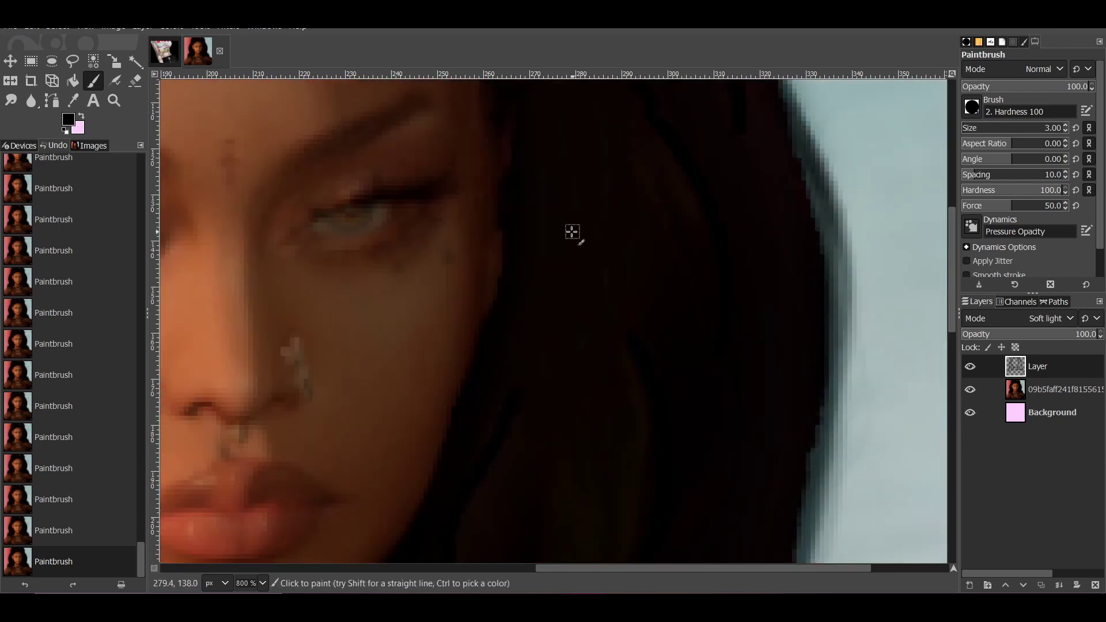
scroll(572, 232, "up", 2)
Compare the soft-light layer on and off, then select the photo layer with a doubled Smudge brush.
left_click(973, 365)
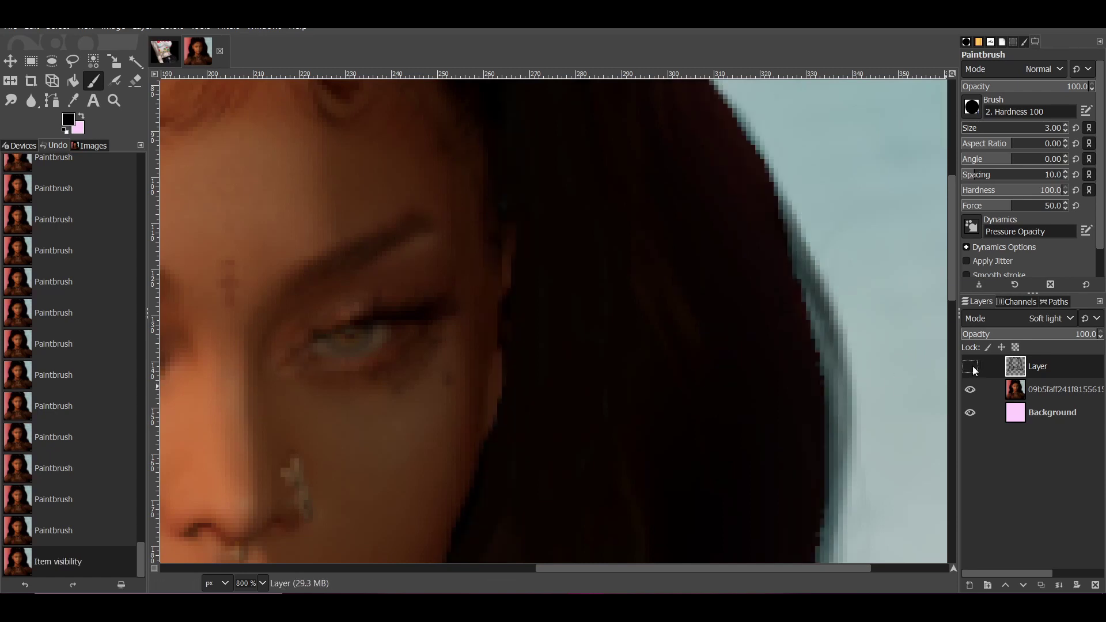
left_click(973, 365)
key("s")
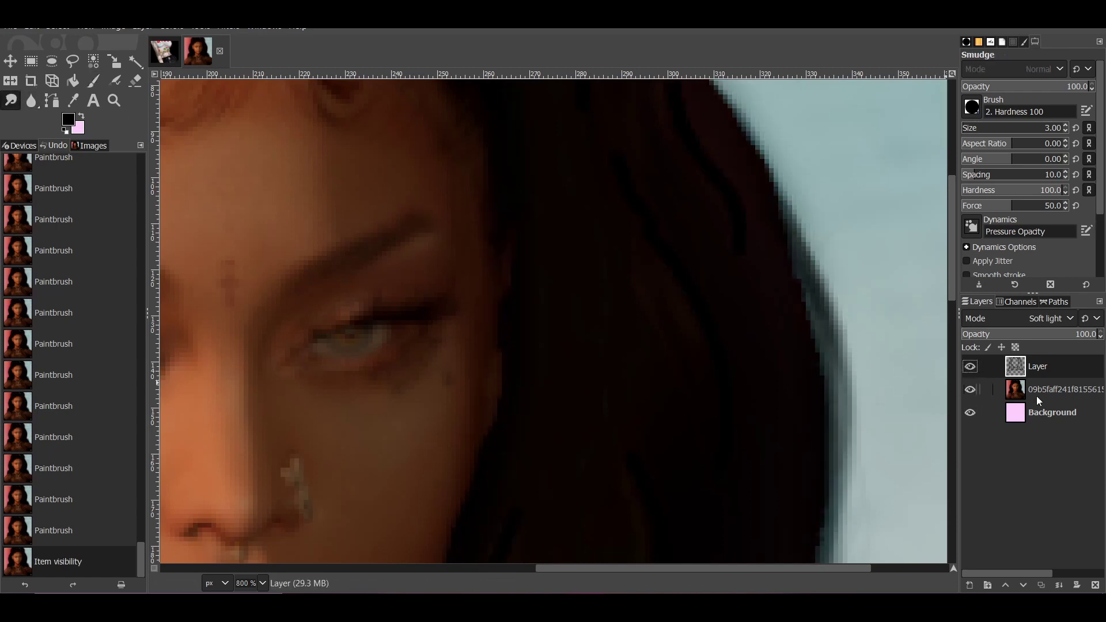
left_click(1037, 393)
key("bracketright")
key("bracketright")
key("bracketright")
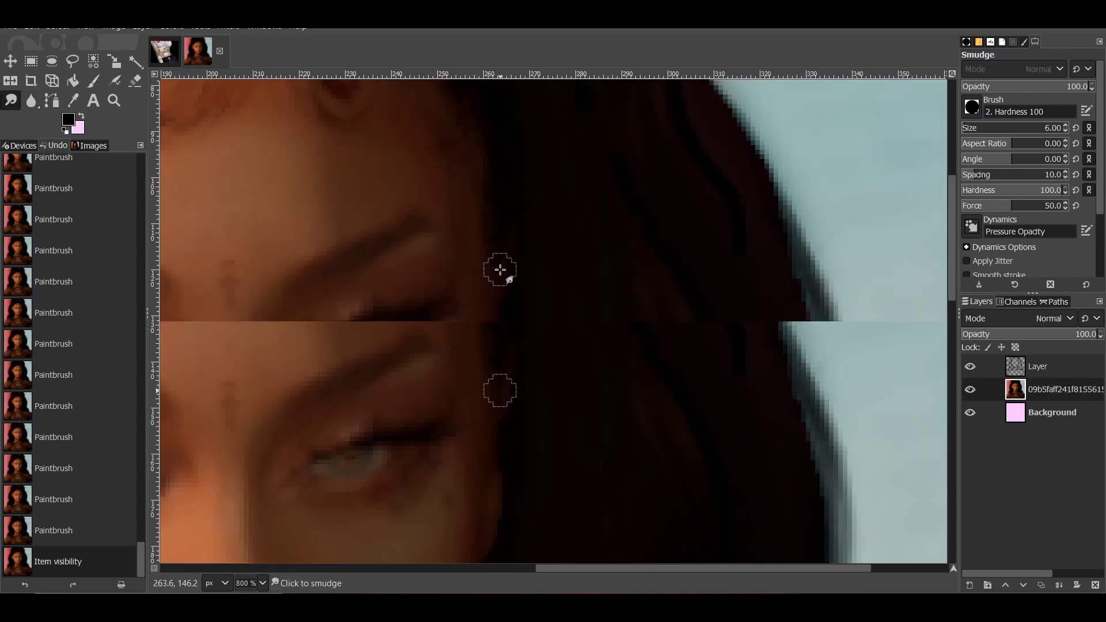
Smudge the photo layer's dark strands along the hair and near the crown.
left_click_drag(536, 420, 580, 427)
scroll(579, 427, "down", 3)
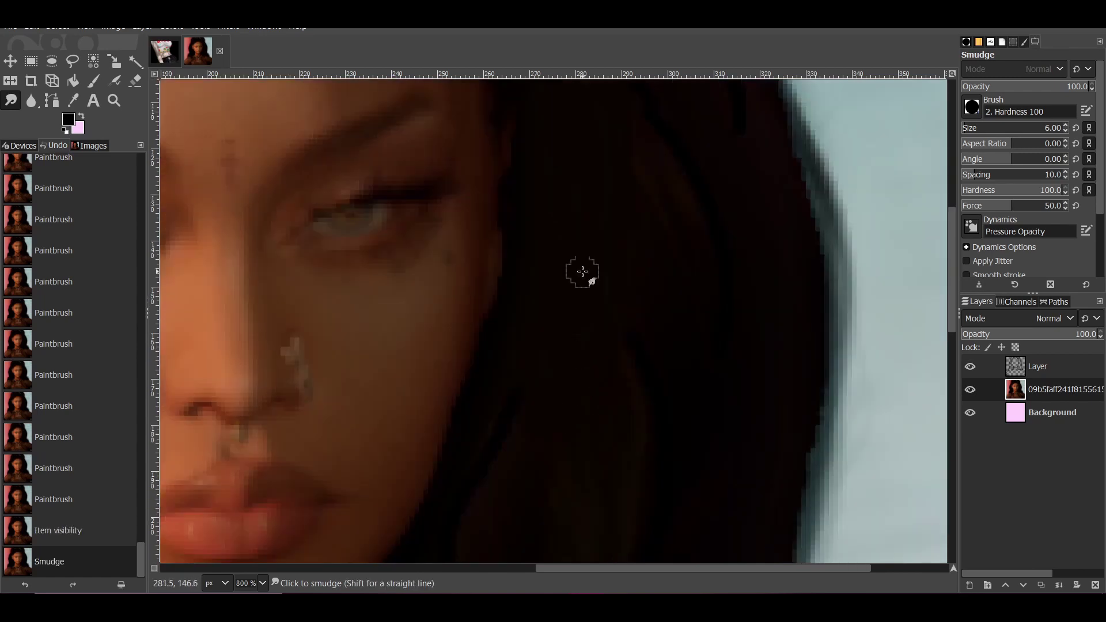
left_click_drag(598, 247, 593, 326)
scroll(582, 358, "up", 5)
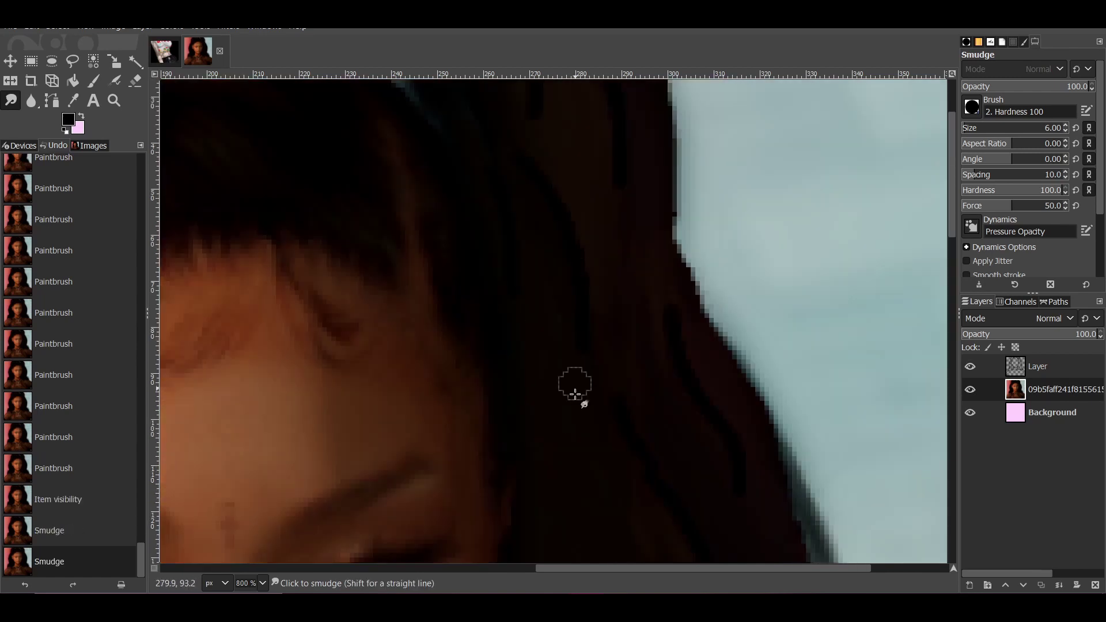
left_click_drag(538, 286, 566, 444)
scroll(556, 327, "up", 3)
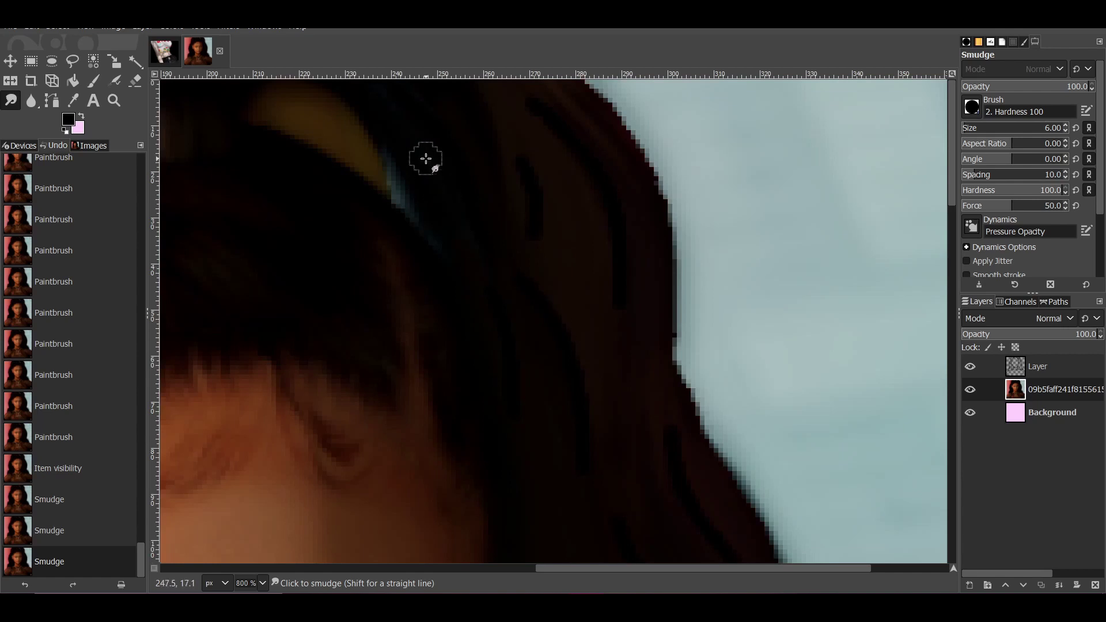
left_click_drag(426, 159, 478, 244)
left_click_drag(447, 192, 461, 231)
left_click_drag(438, 116, 458, 144)
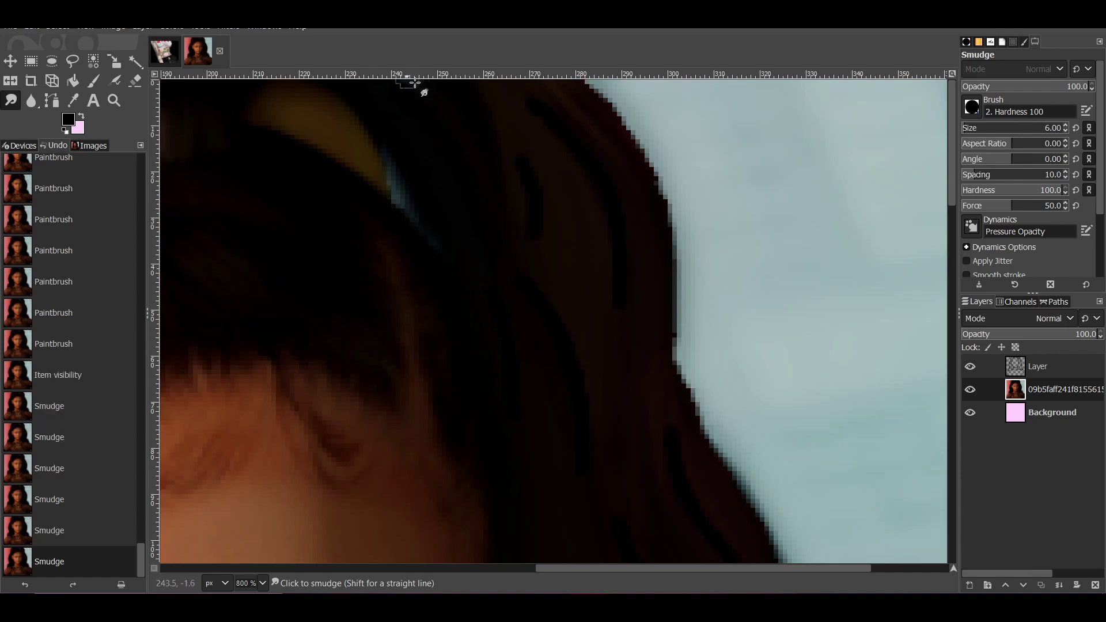
scroll(509, 317, "down", 4)
scroll(593, 407, "down", 9)
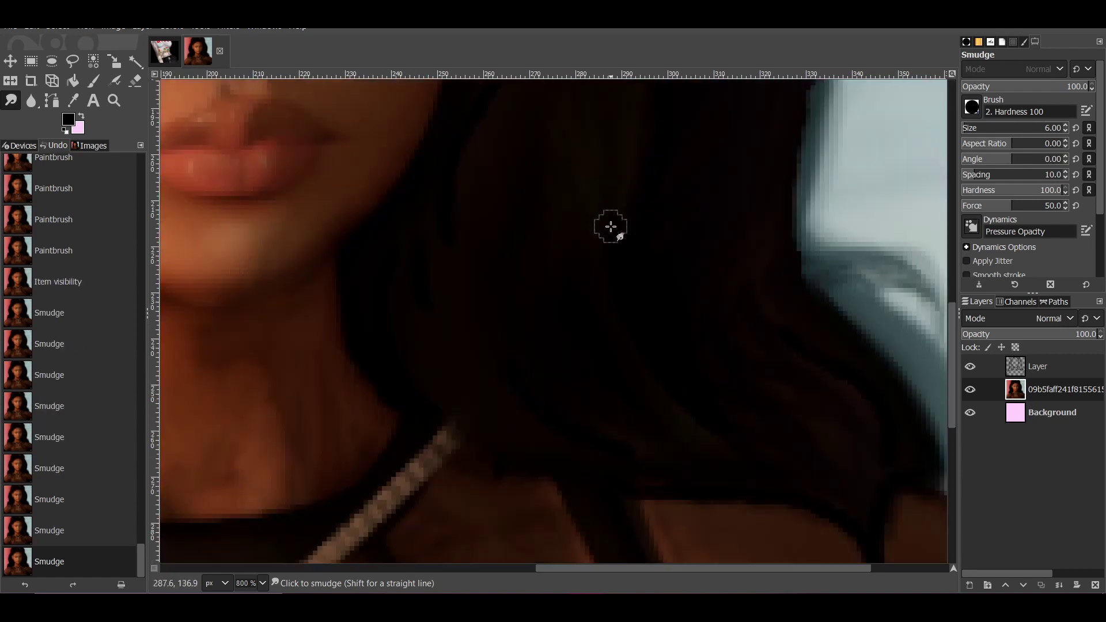
On the soft-light layer, soften the strands beside the chin, above the strap and over the shoulder.
left_click(1068, 369)
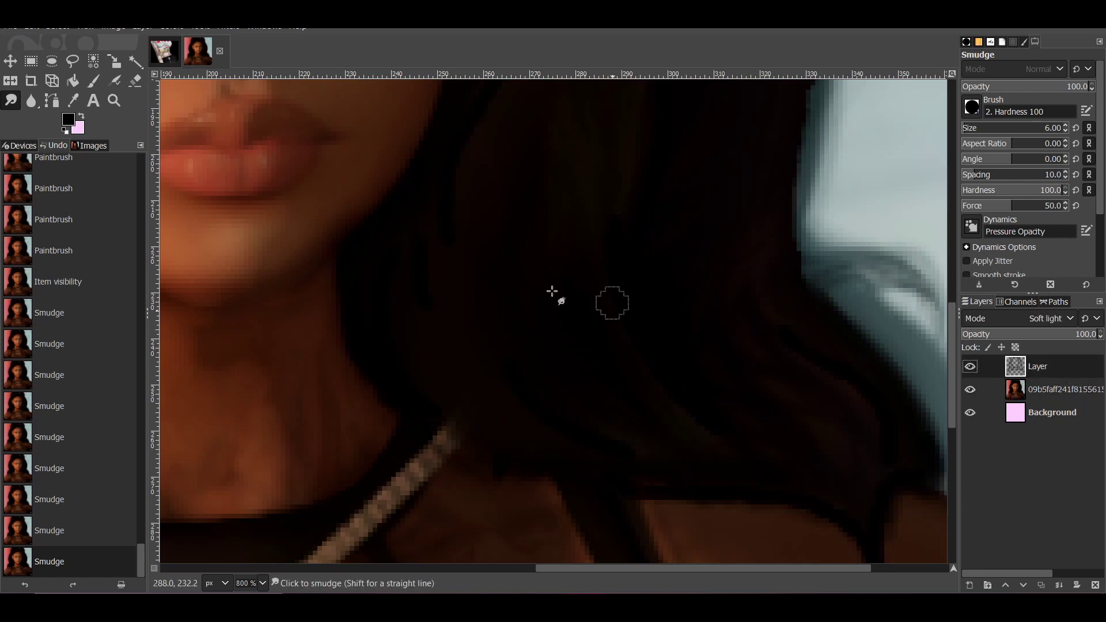
left_click_drag(419, 308, 415, 185)
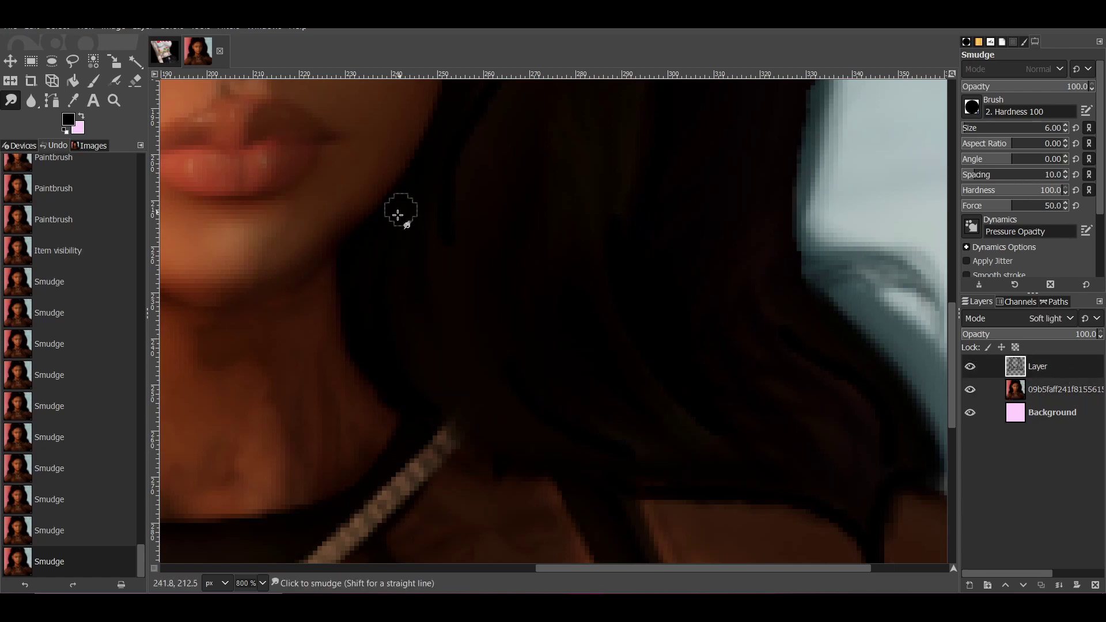
left_click_drag(455, 438, 553, 423)
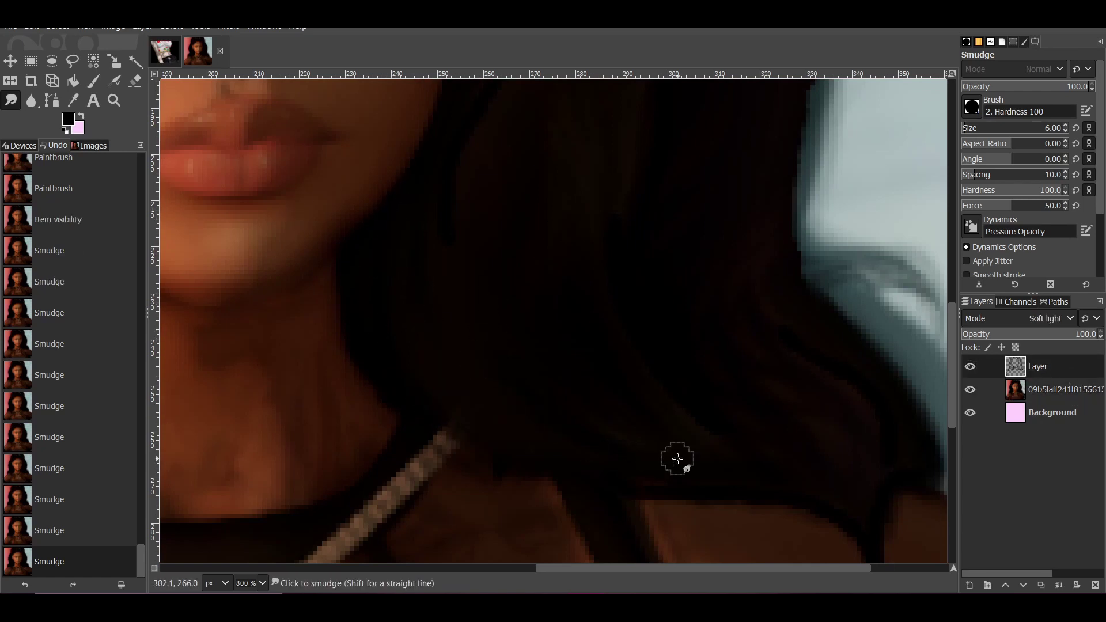
left_click_drag(676, 459, 657, 507)
left_click_drag(828, 541, 827, 504)
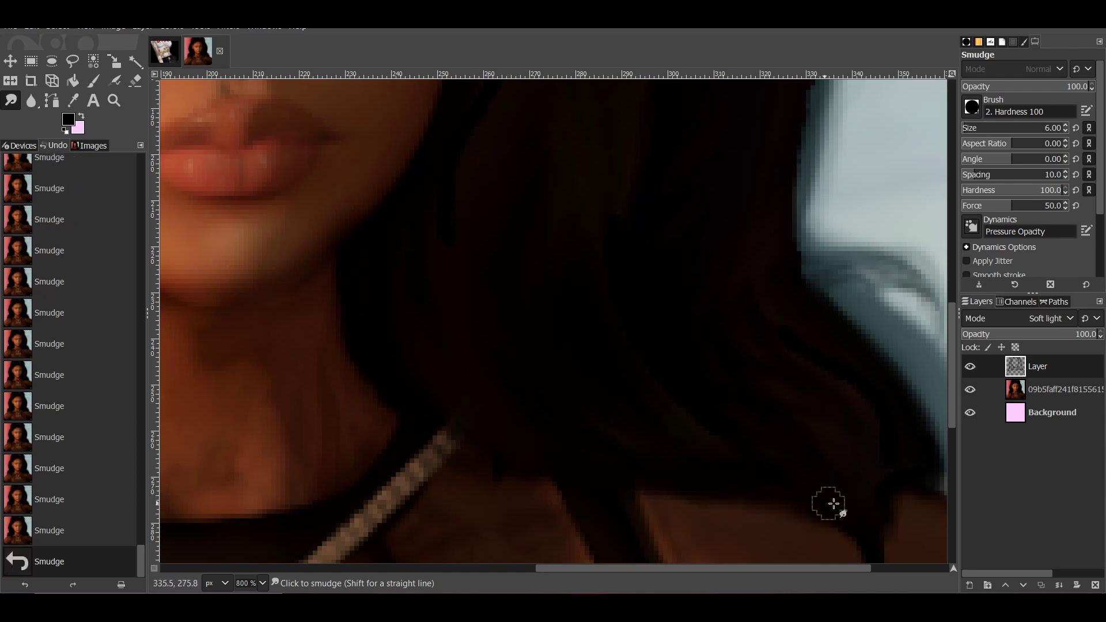
scroll(870, 530, "down", 3)
left_click_drag(877, 538, 830, 388)
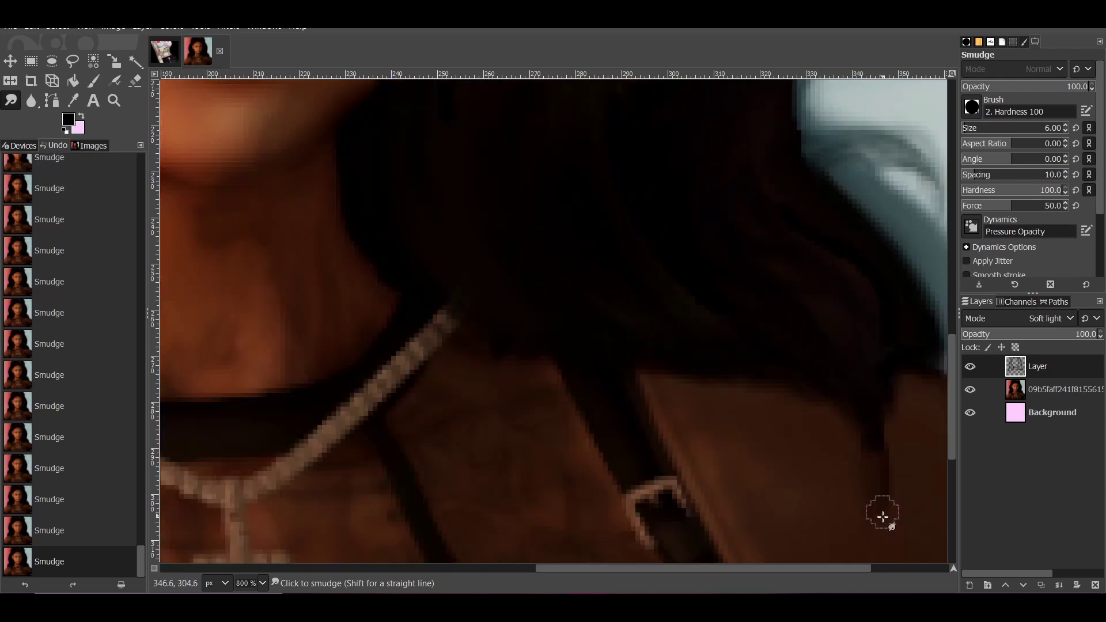
left_click_drag(881, 513, 855, 374)
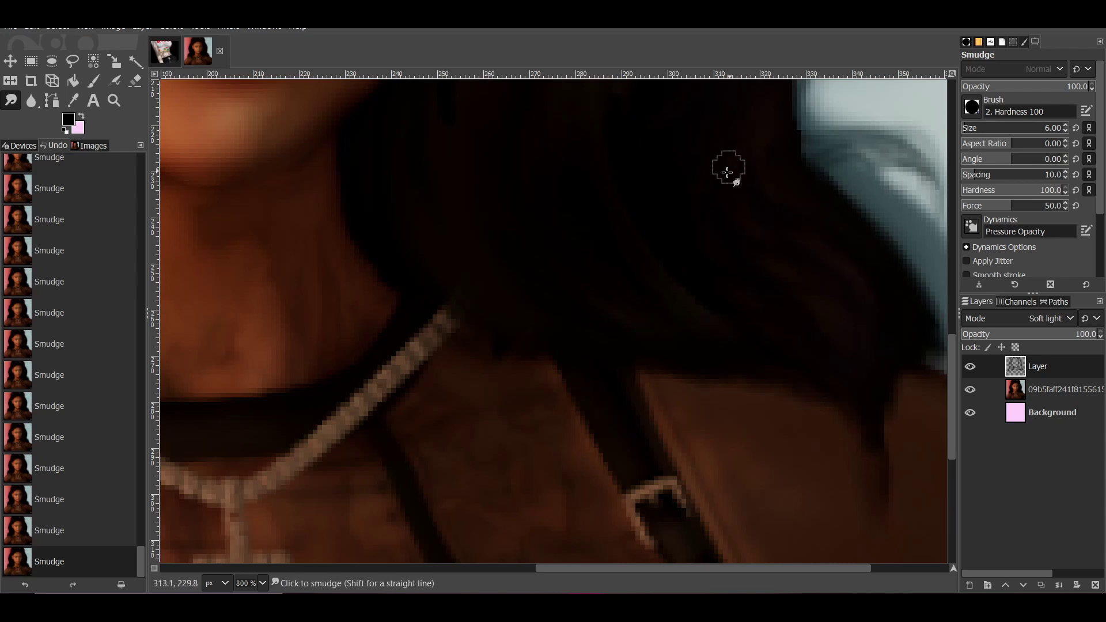
Smear away the dark strand beside the cheek on the soft-light layer.
scroll(583, 173, "up", 5)
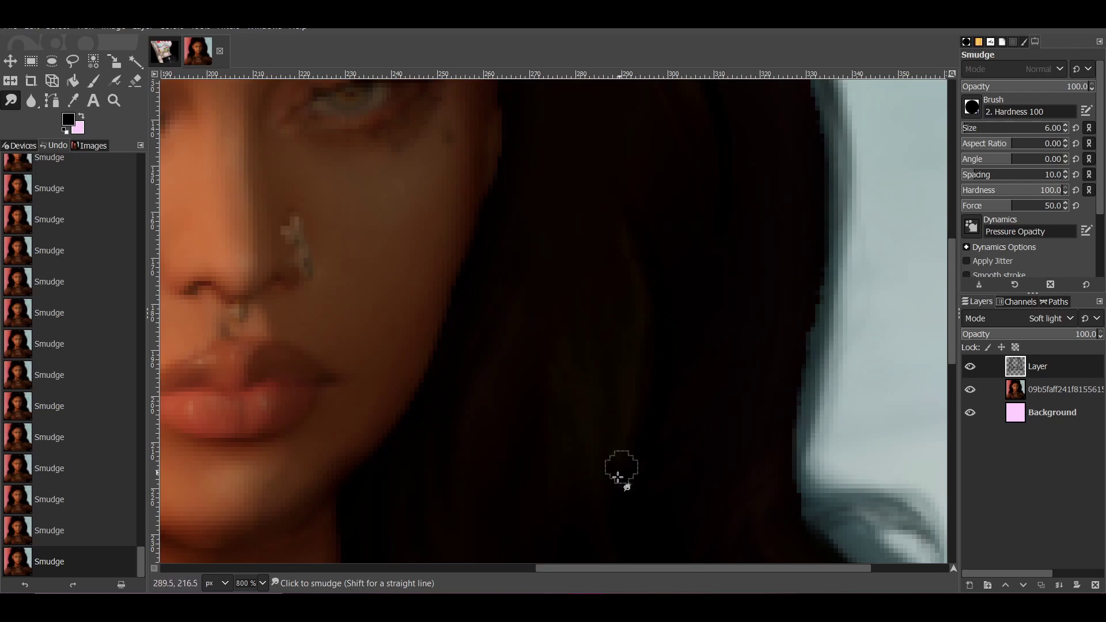
scroll(678, 344, "up", 2)
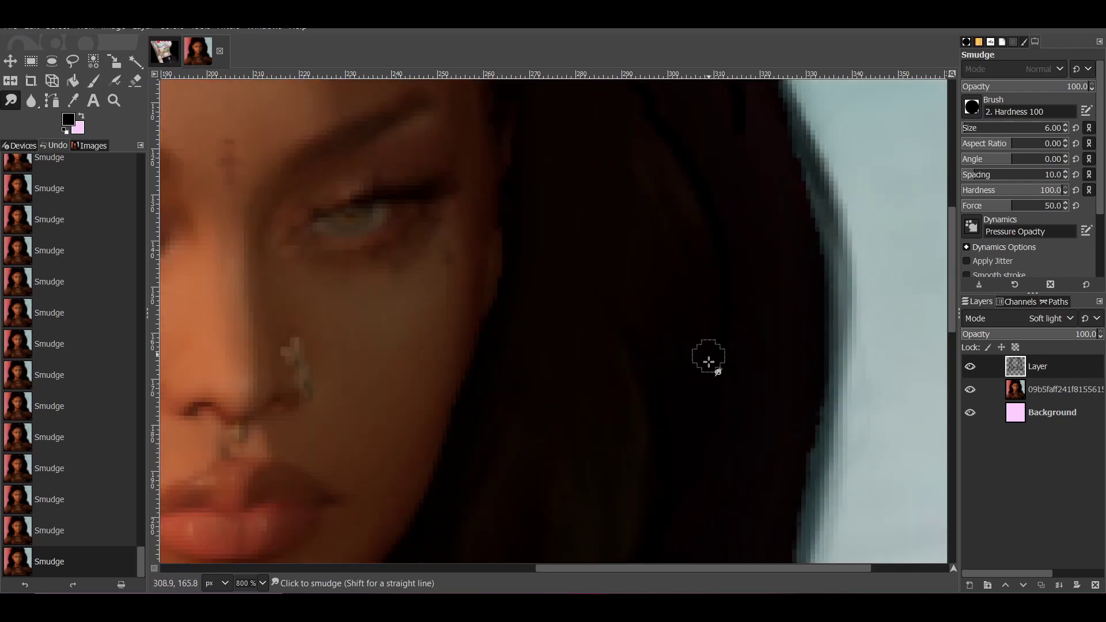
scroll(627, 391, "up", 5)
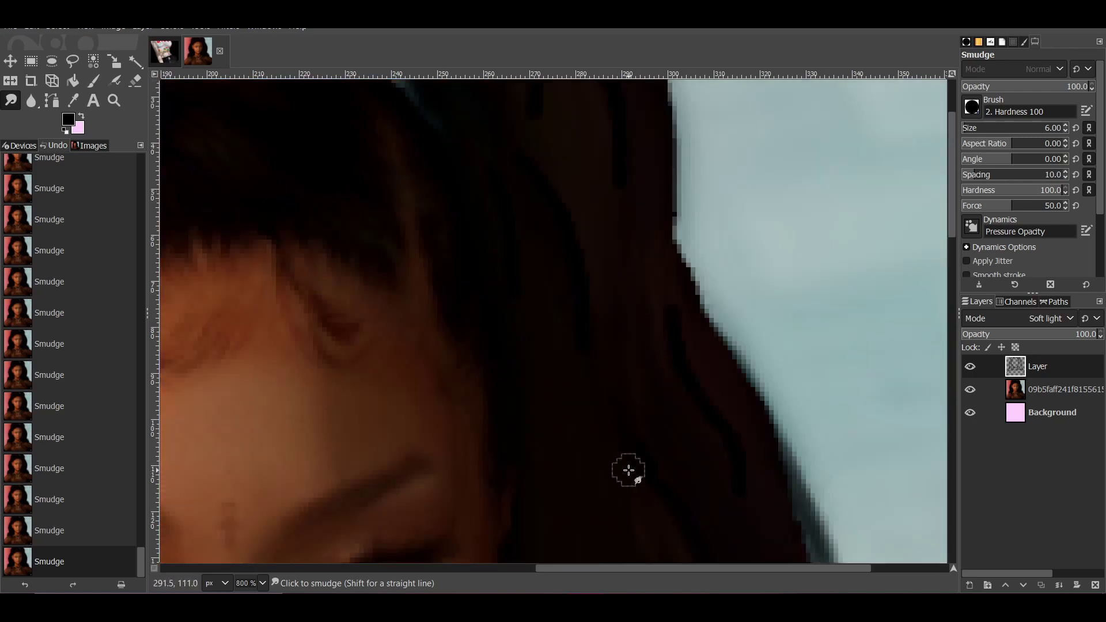
scroll(660, 455, "down", 2)
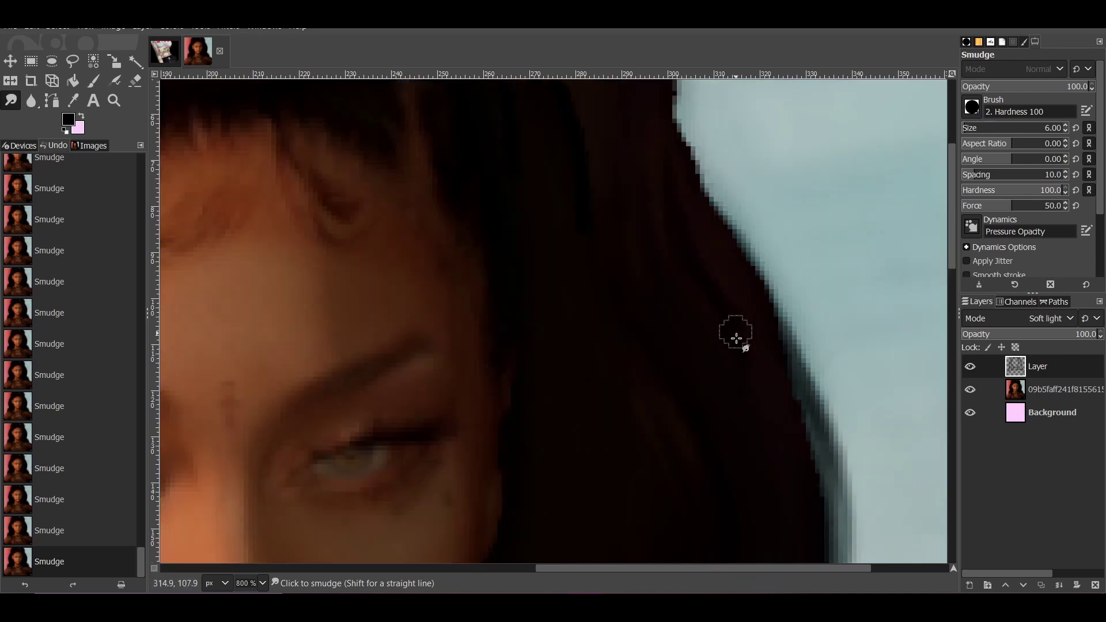
scroll(584, 361, "up", 4)
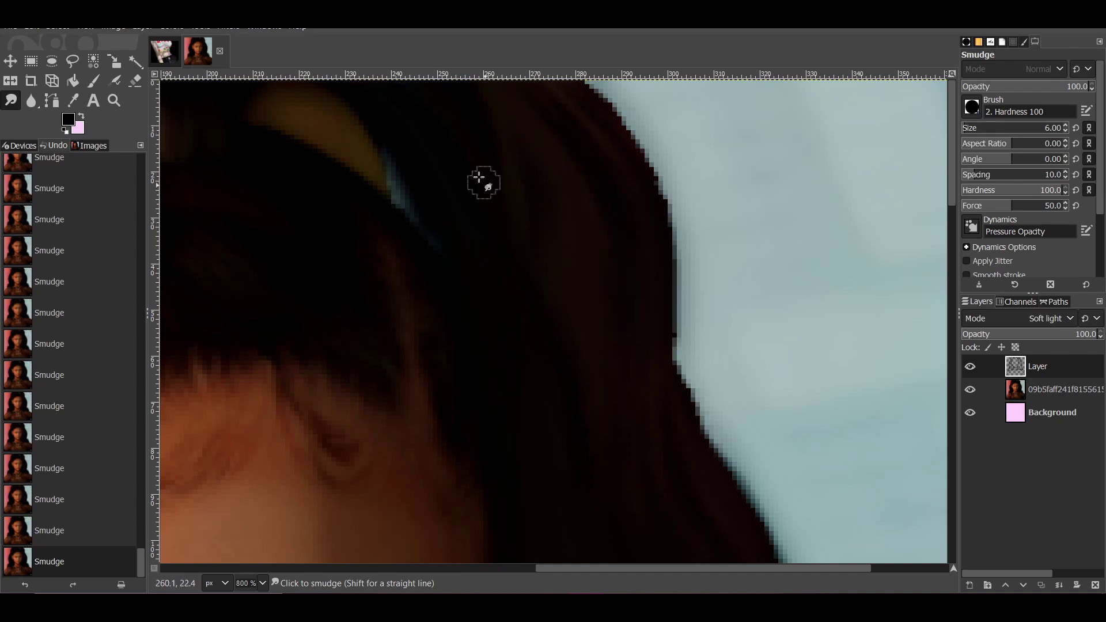
left_click_drag(603, 570, 306, 570)
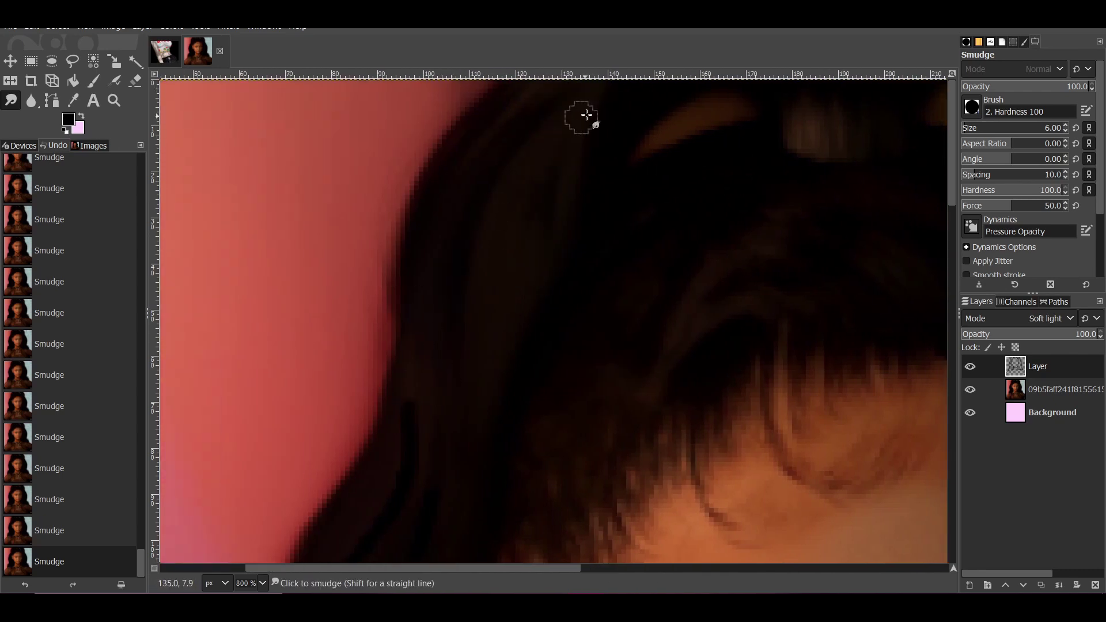
scroll(415, 321, "down", 3)
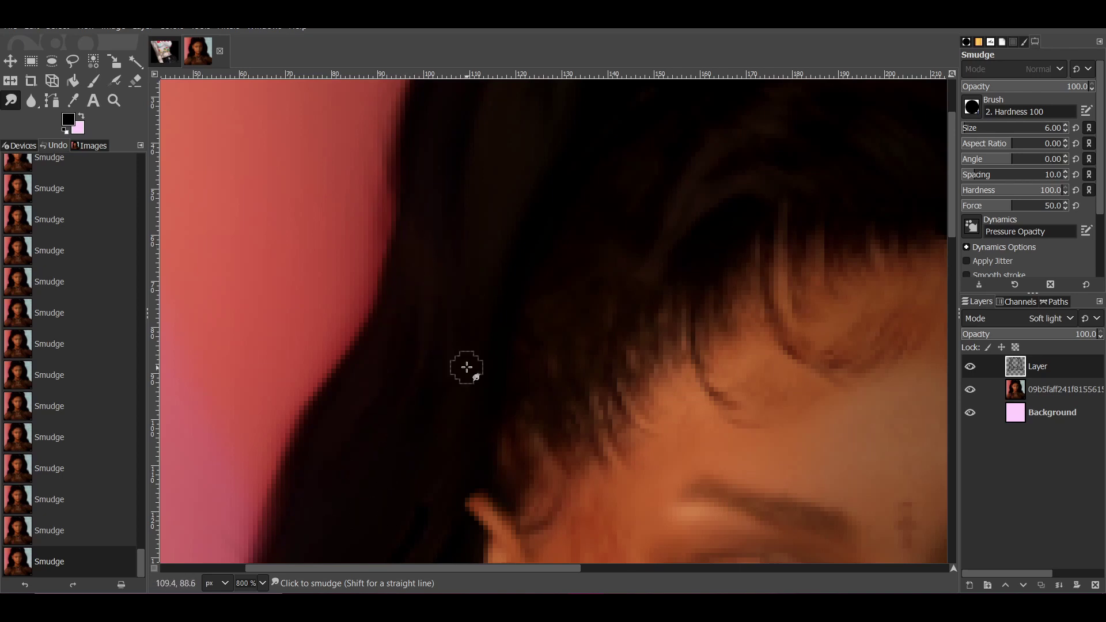
scroll(449, 317, "down", 2)
scroll(420, 311, "down", 4)
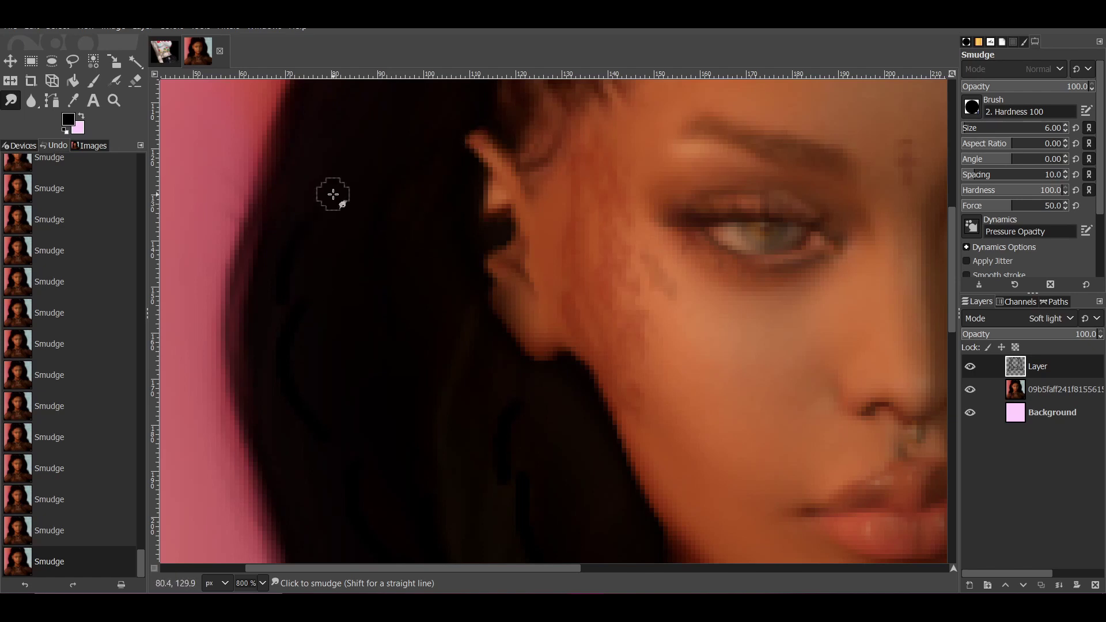
left_click_drag(314, 215, 314, 293)
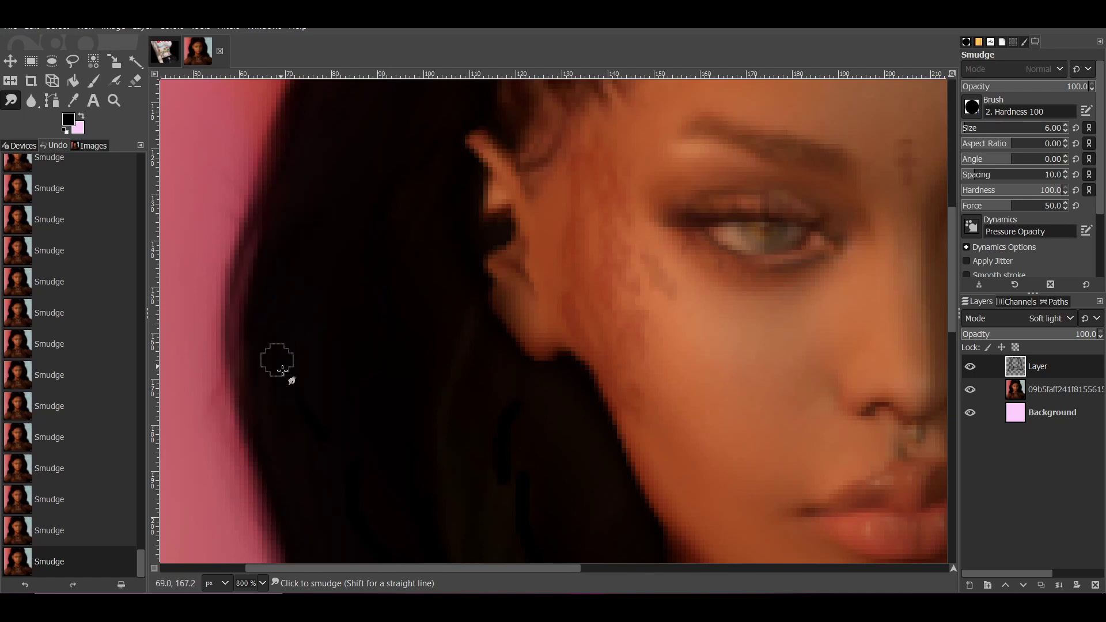
scroll(300, 346, "down", 3)
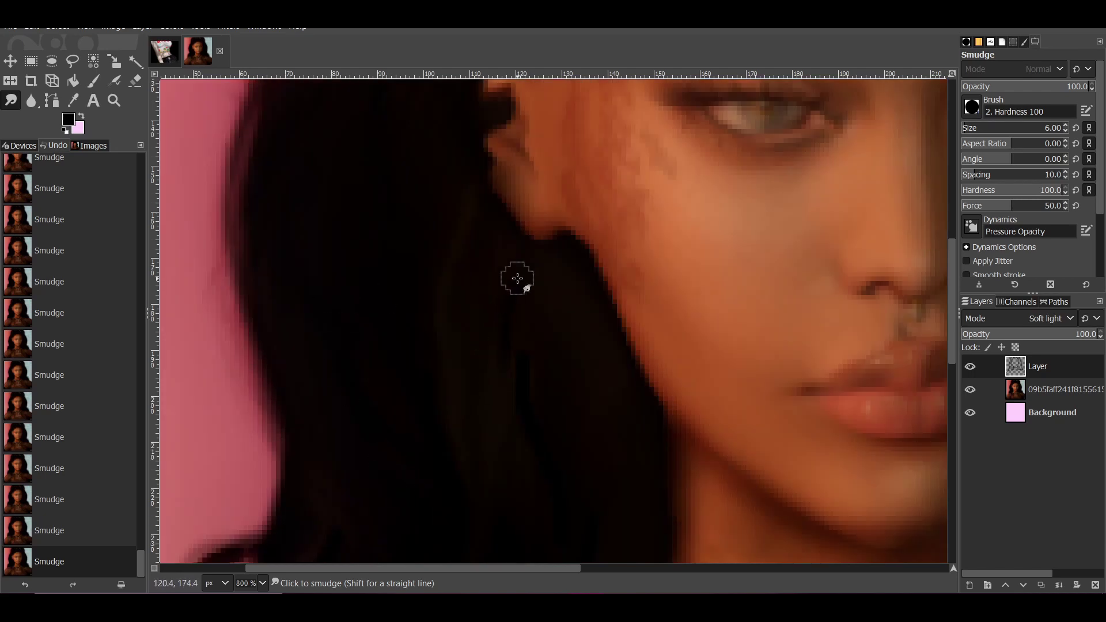
scroll(522, 352, "down", 3)
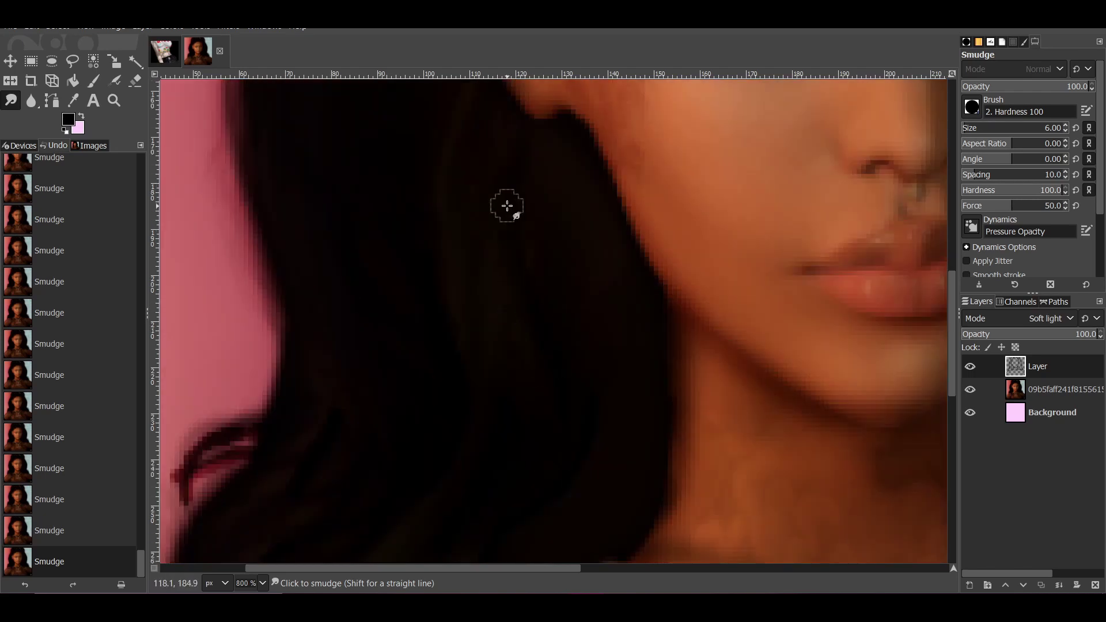
scroll(585, 311, "down", 3)
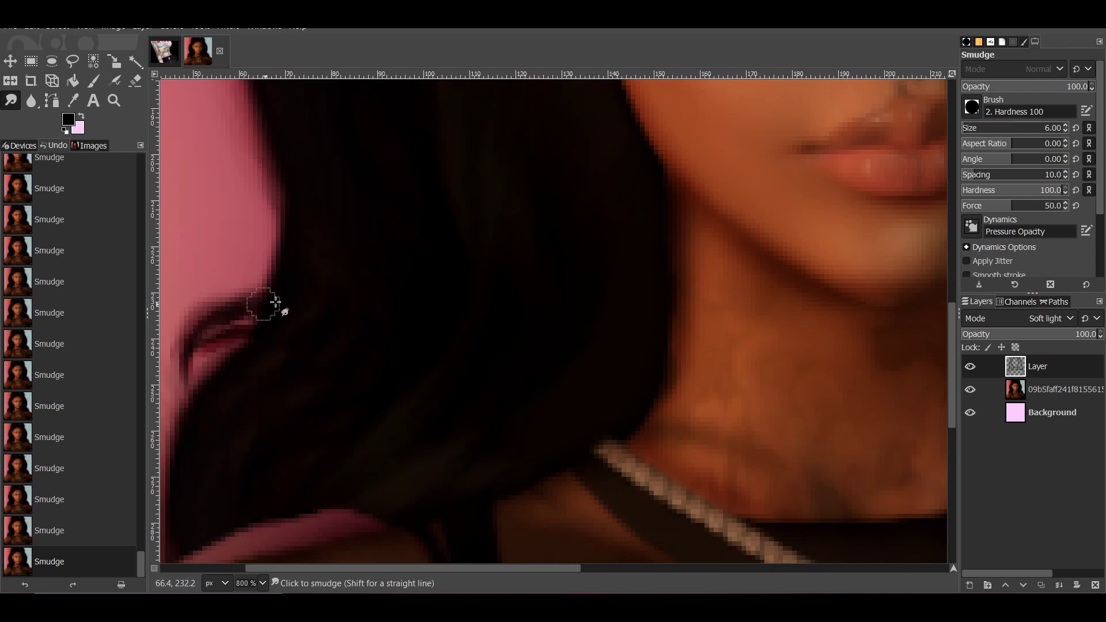
scroll(564, 335, "down", 3)
Zoom out with the Zoom tool until the whole portrait fits at 200%.
key("minus")
left_click(114, 100)
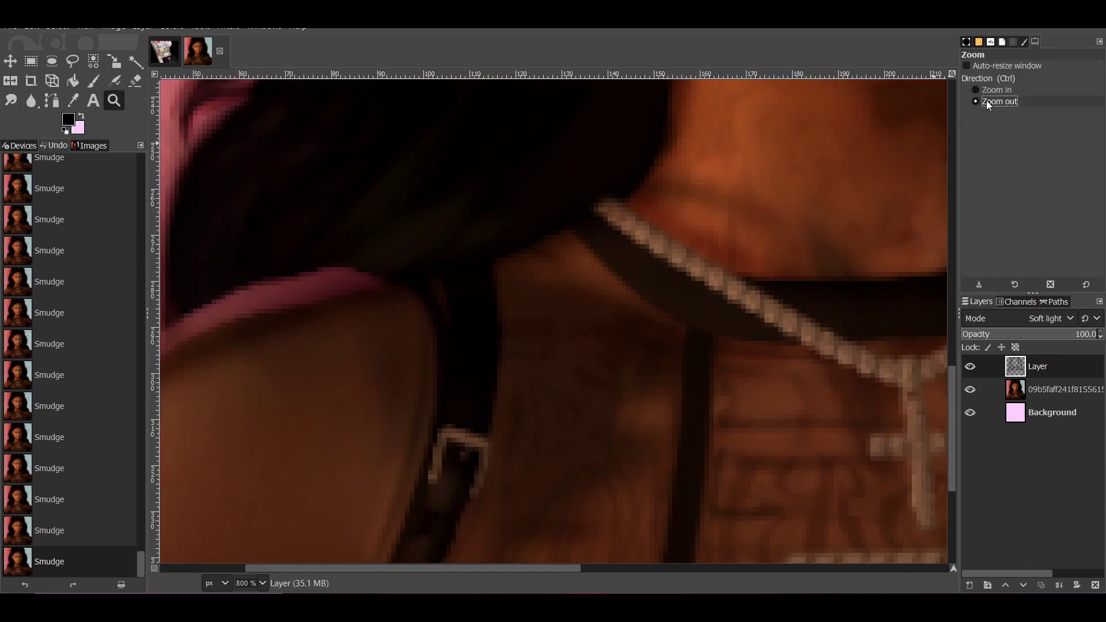
left_click(975, 102)
scroll(582, 529, "up", 4)
left_click_drag(713, 569, 882, 521)
scroll(808, 326, "up", 5)
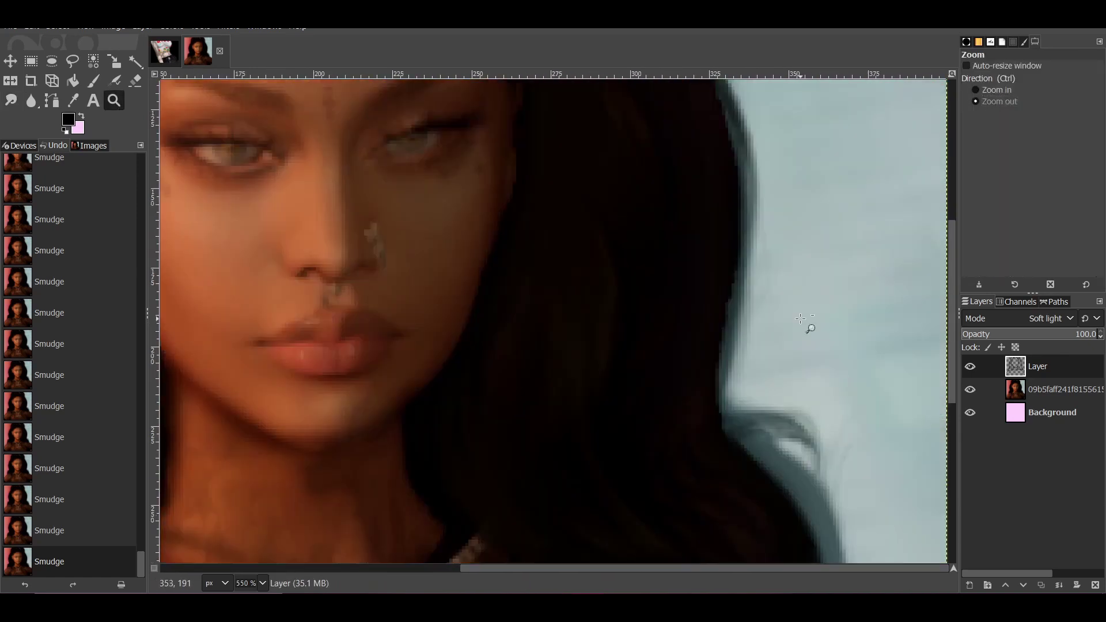
scroll(778, 345, "up", 6)
left_click(642, 267)
left_click(598, 363)
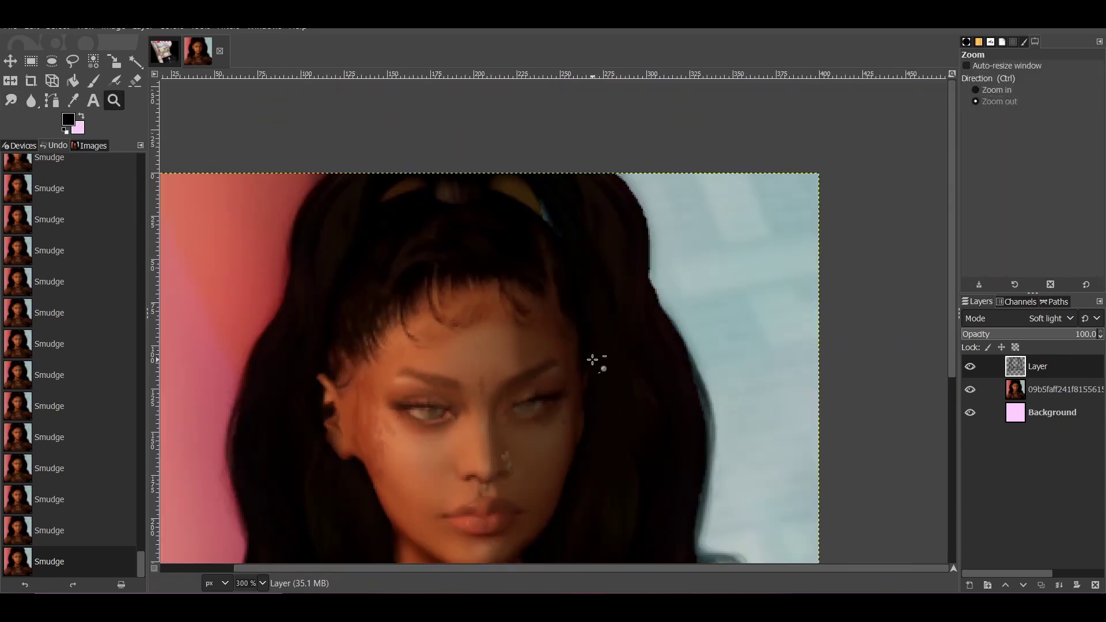
Add a new transparent layer and set the Paintbrush foreground colour to white.
left_click(970, 585)
left_click(1016, 571)
left_click(94, 81)
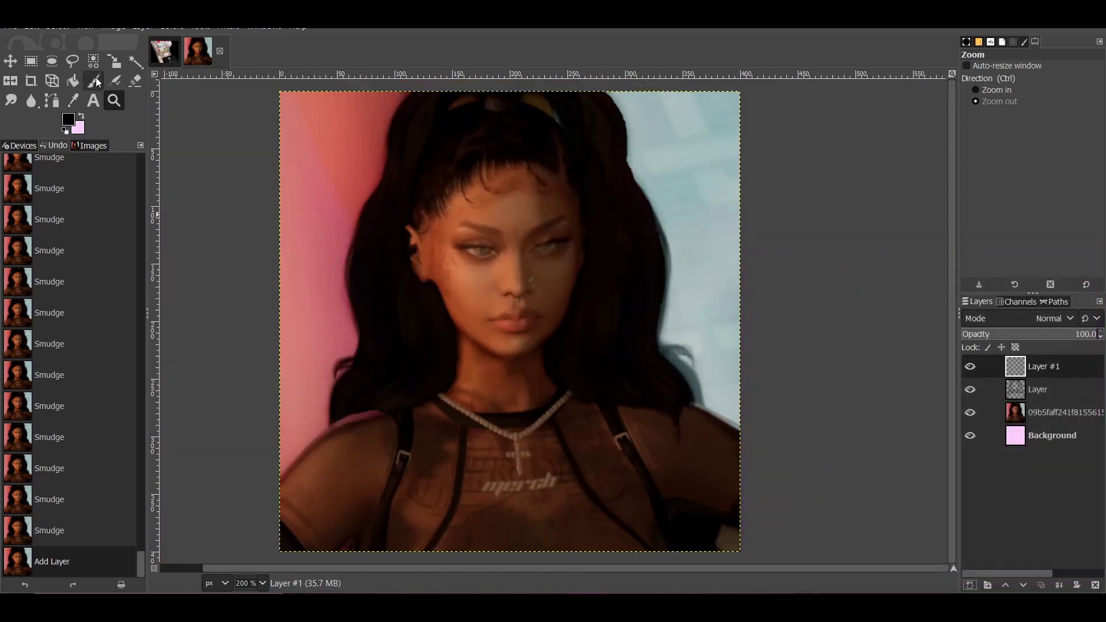
left_click(68, 119)
left_click(206, 216)
left_click(178, 257)
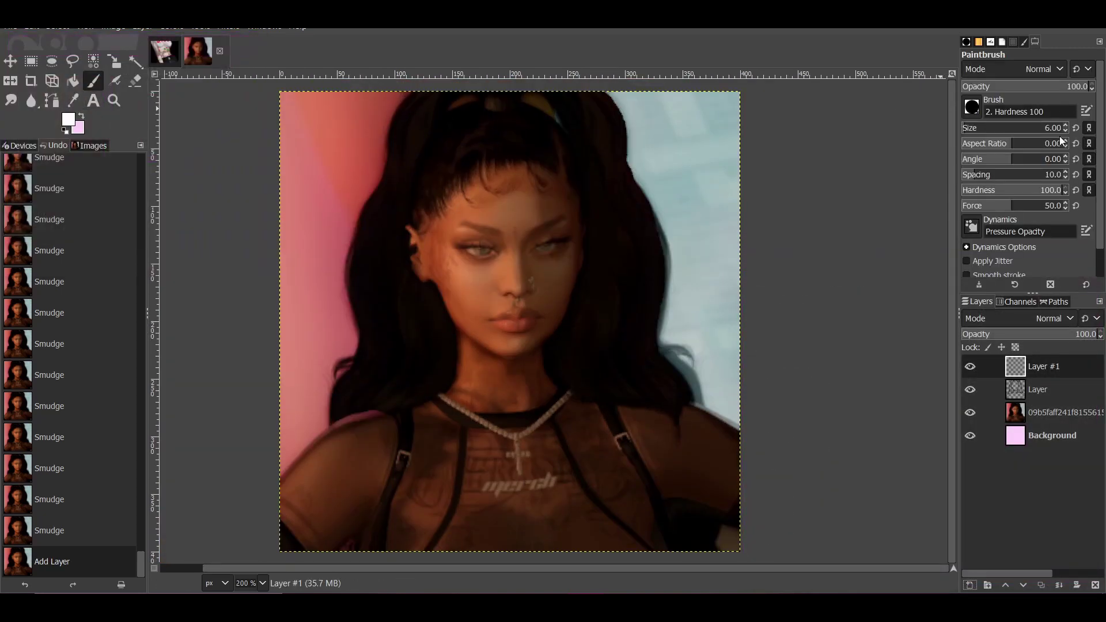
Zoom in on the hair and paint small white highlights across the hair top and forehead.
left_click(114, 100)
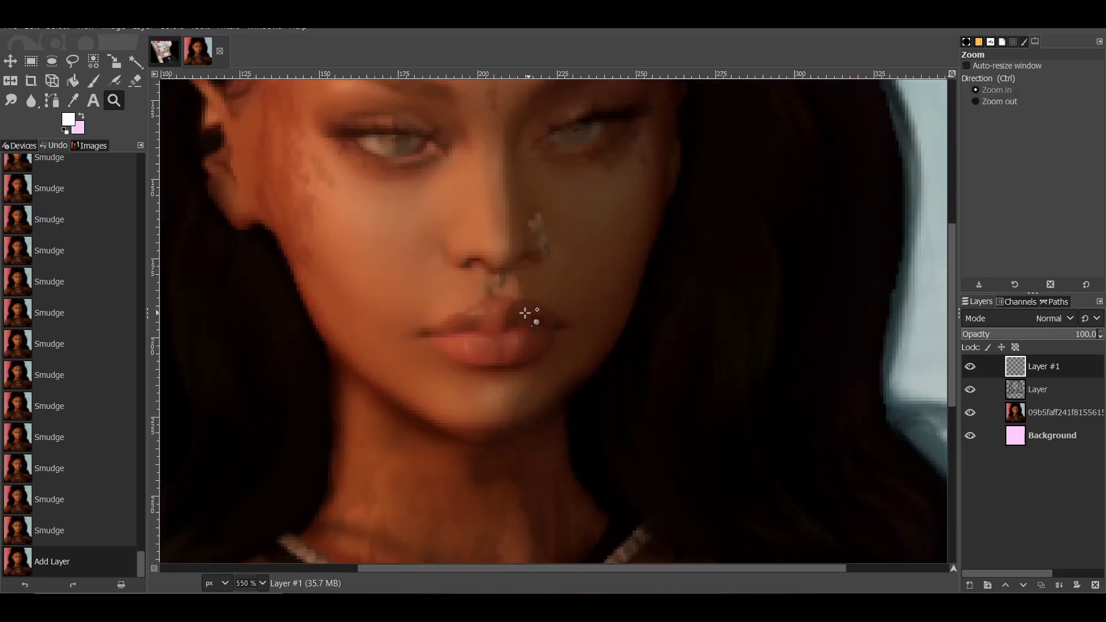
left_click(307, 279)
left_click(307, 279)
left_click(307, 279)
key("p")
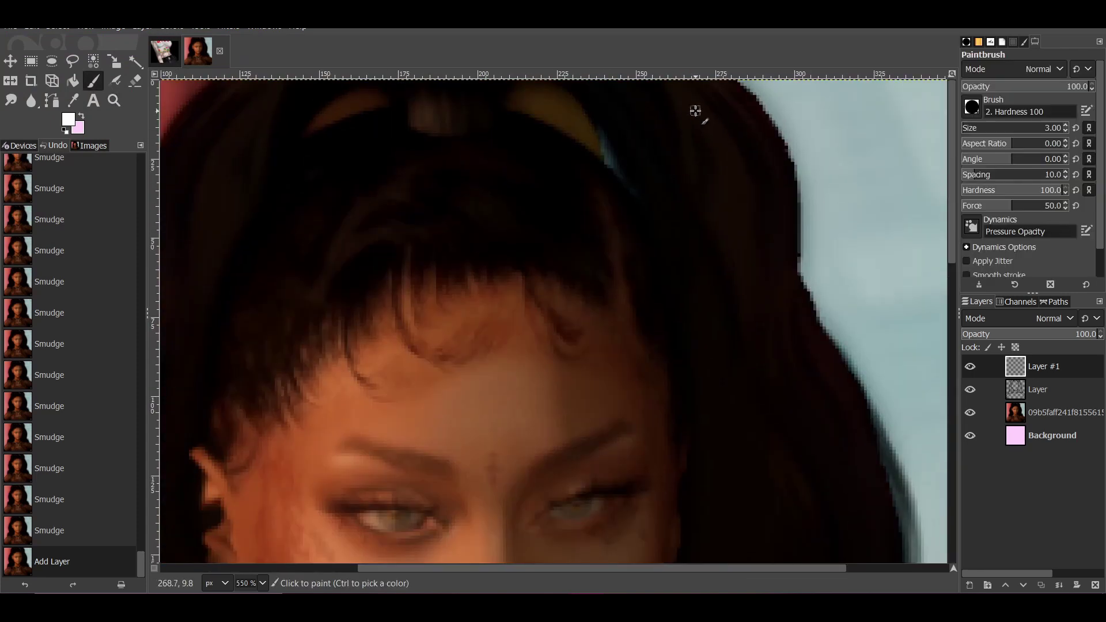
left_click_drag(698, 105, 684, 89)
left_click_drag(432, 130, 420, 110)
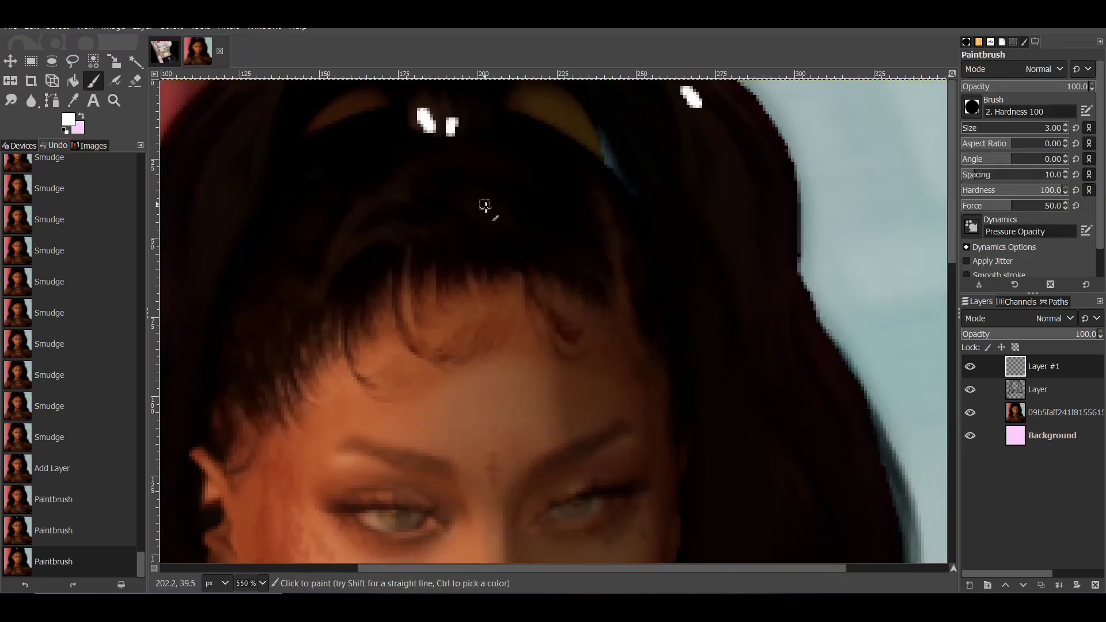
left_click_drag(484, 212, 500, 227)
left_click(405, 197)
left_click(420, 174)
left_click_drag(379, 199, 362, 218)
left_click_drag(343, 241, 319, 282)
left_click_drag(415, 246, 344, 248)
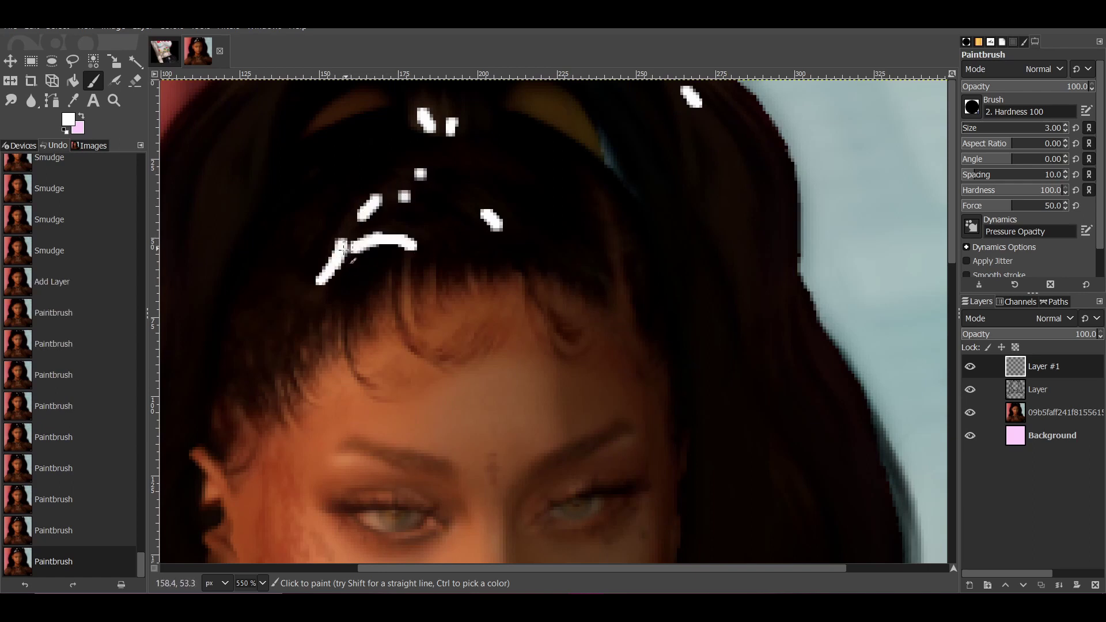
left_click_drag(311, 295, 286, 310)
Paint long curved white strands down the hair on the right side of the face.
left_click_drag(739, 256, 752, 311)
left_click_drag(834, 374, 862, 444)
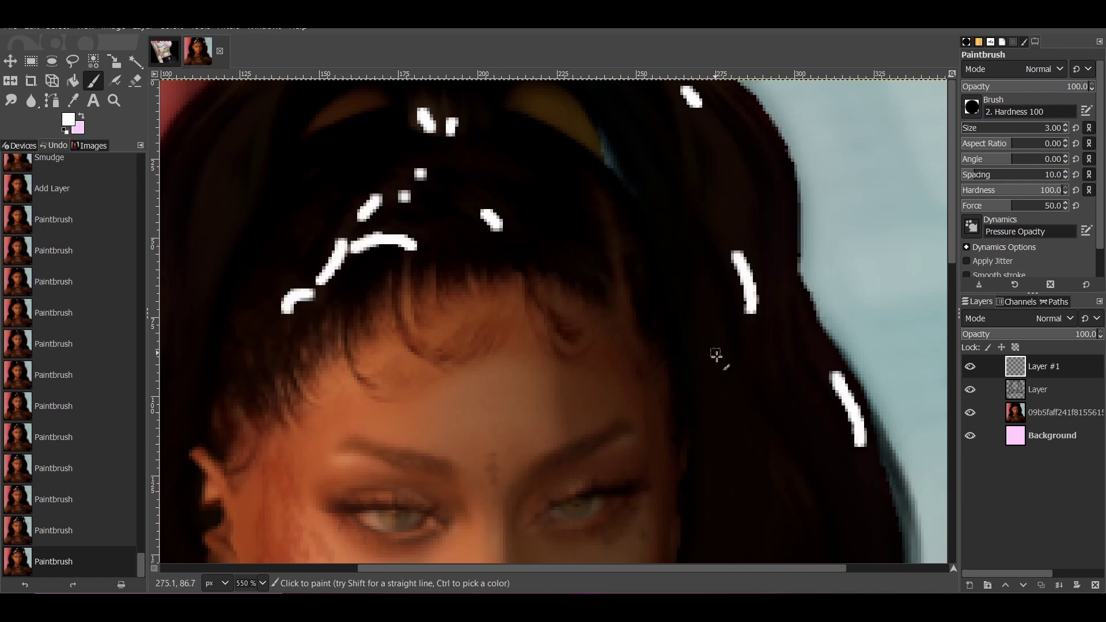
left_click_drag(720, 369, 721, 401)
scroll(749, 259, "down", 5)
left_click_drag(791, 239, 794, 318)
left_click_drag(754, 357, 773, 456)
scroll(711, 440, "down", 5)
left_click_drag(687, 197, 672, 292)
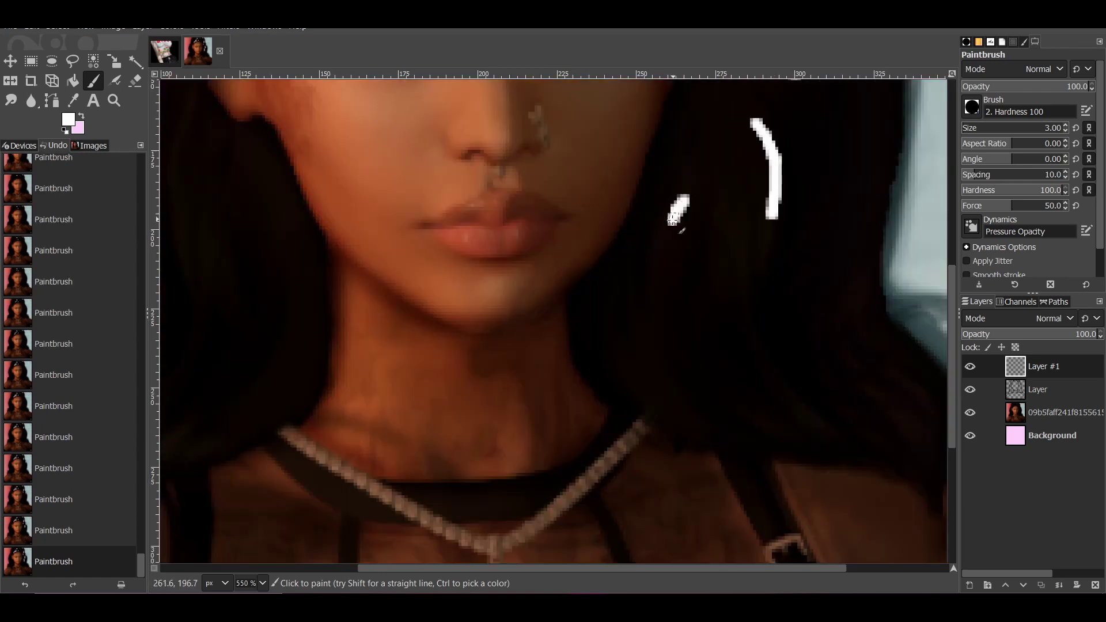
left_click_drag(616, 326, 663, 414)
left_click_drag(751, 344, 810, 435)
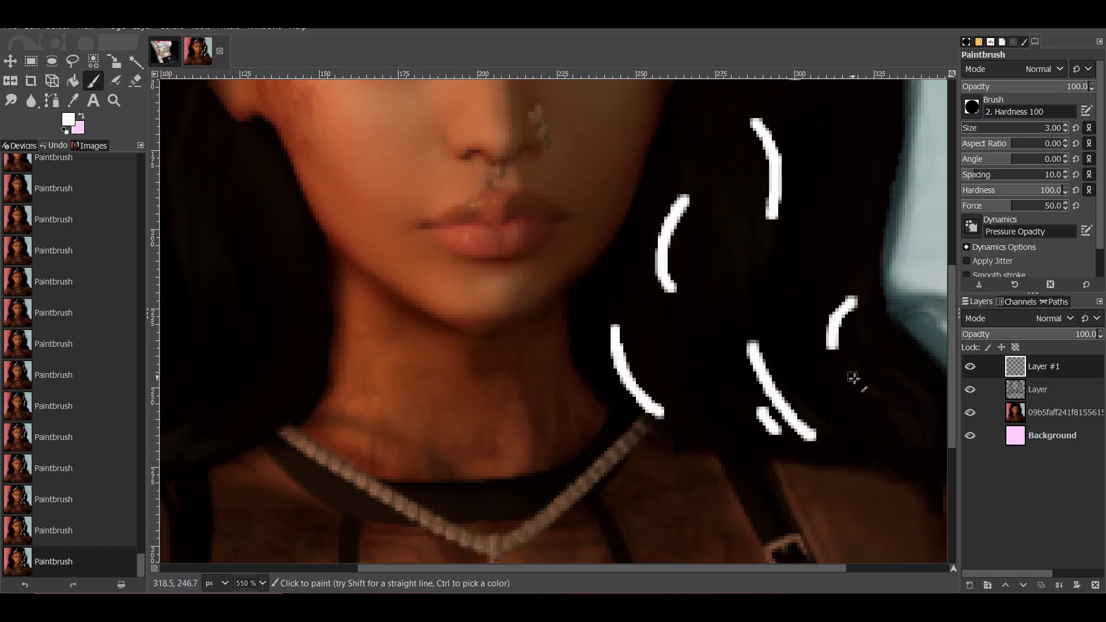
left_click_drag(854, 378, 922, 448)
scroll(822, 395, "right", 2)
scroll(807, 381, "up", 5)
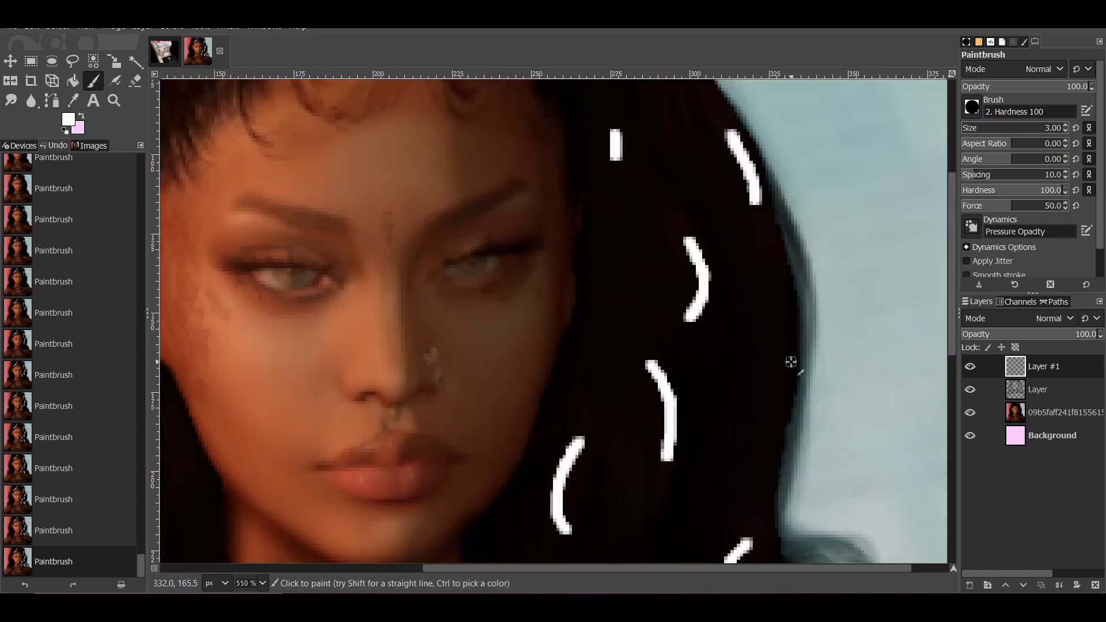
left_click_drag(791, 362, 764, 447)
Add more curved white strands through the left-side hair and up across the crown.
scroll(763, 444, "left", 7)
scroll(447, 230, "down", 3)
left_click_drag(447, 231, 455, 358)
scroll(455, 357, "down", 5)
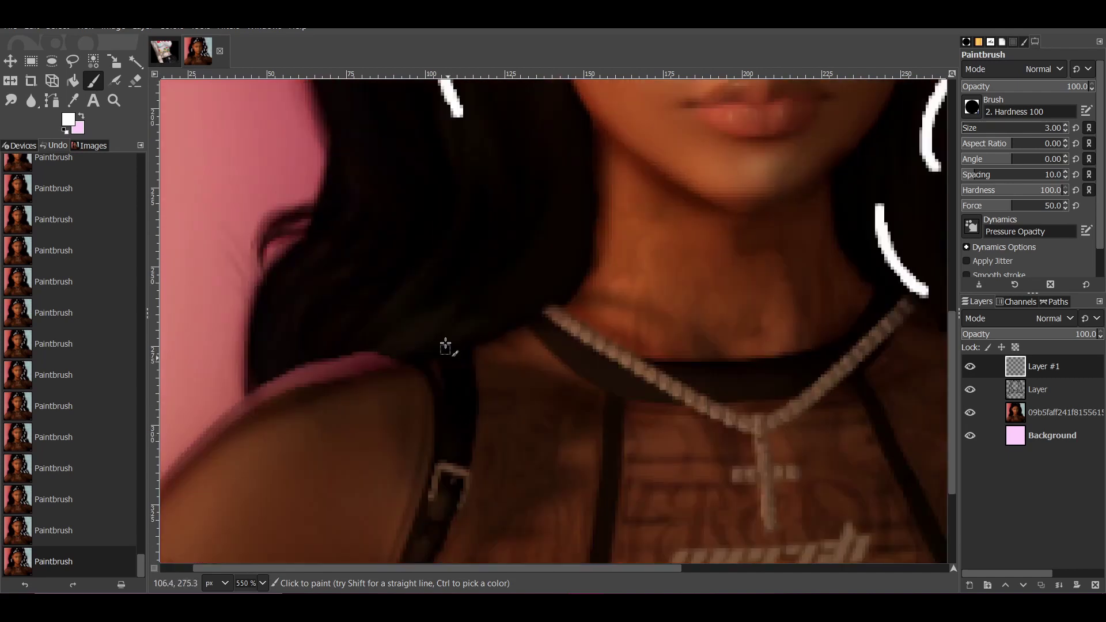
left_click_drag(439, 250, 387, 325)
scroll(533, 233, "up", 5)
left_click_drag(529, 283, 572, 411)
mouse_move(340, 222)
left_mouse_down()
mouse_move(325, 263)
mouse_move(323, 357)
mouse_move(280, 452)
left_mouse_up()
scroll(329, 346, "down", 2)
scroll(348, 428, "up", 7)
left_click_drag(397, 212, 359, 300)
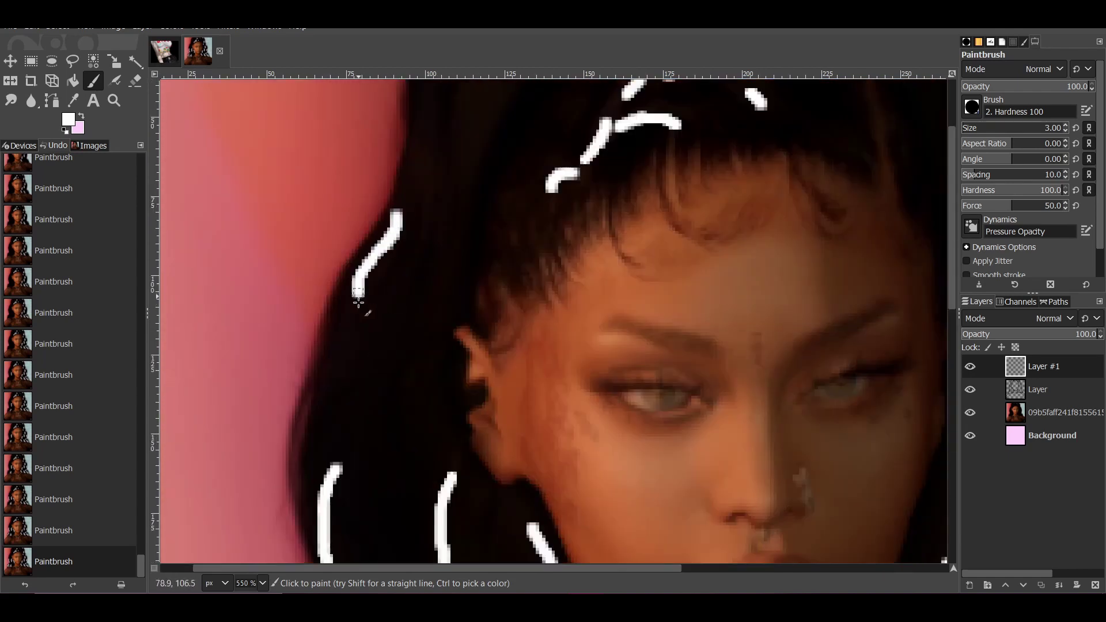
scroll(358, 302, "up", 3)
left_click_drag(526, 115, 487, 209)
mouse_move(459, 144)
left_mouse_down()
mouse_move(432, 231)
mouse_move(401, 282)
left_mouse_up()
scroll(490, 263, "down", 5)
Set the highlight layer's blend mode to Soft light and ready a slightly larger Smudge brush.
left_click(1026, 319)
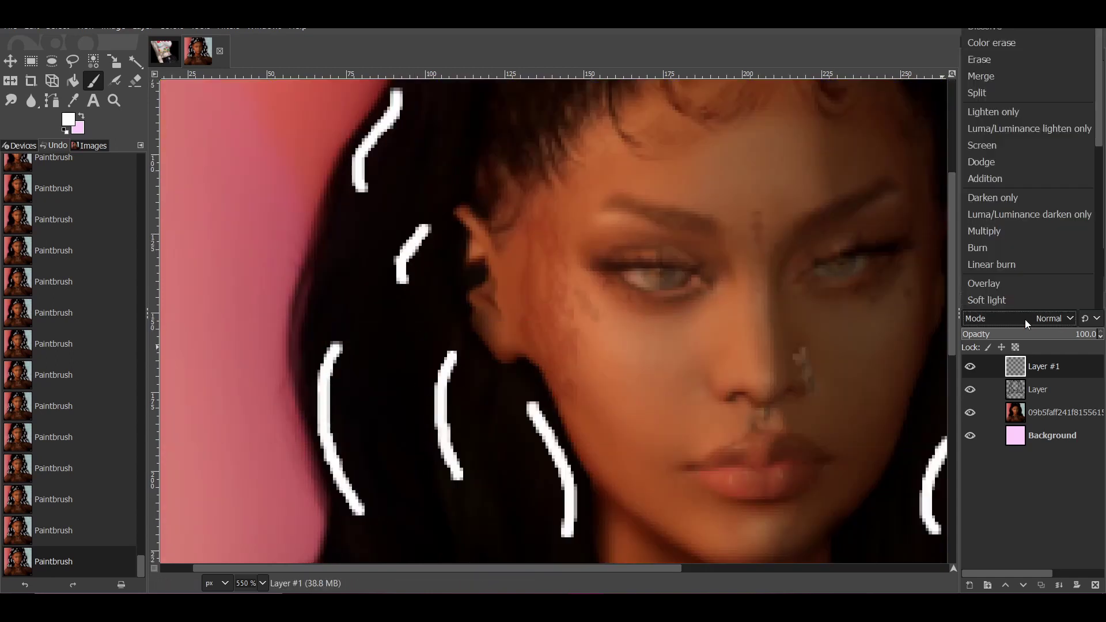
left_click(987, 300)
key("s")
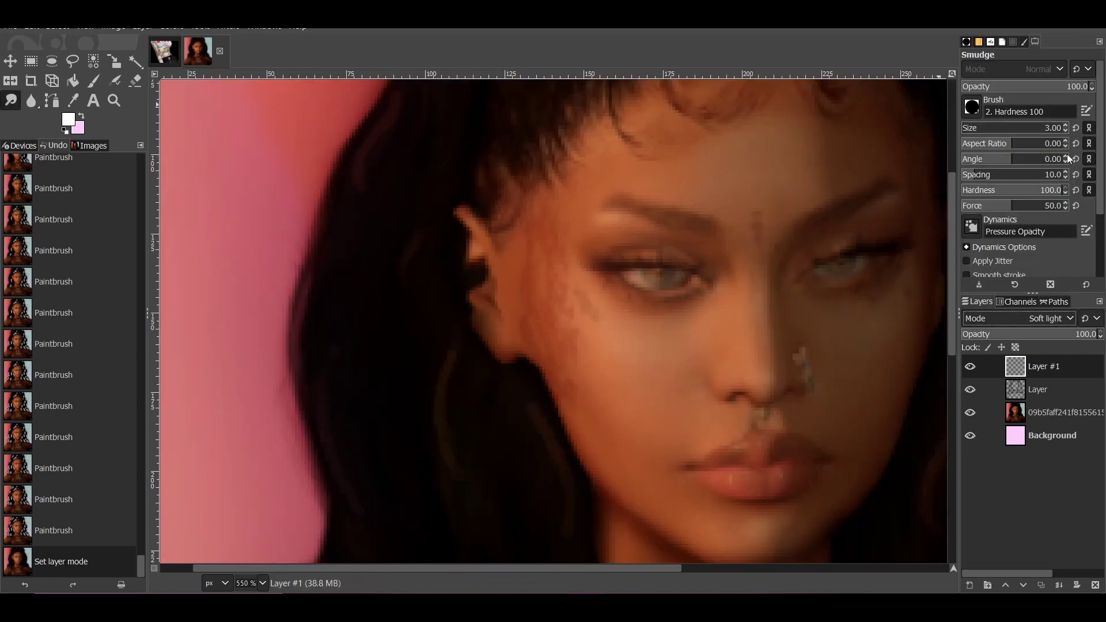
left_click(1067, 125)
scroll(345, 284, "down", 8)
Smudge the white highlights into the hair near the neck and jaw.
left_click(310, 259)
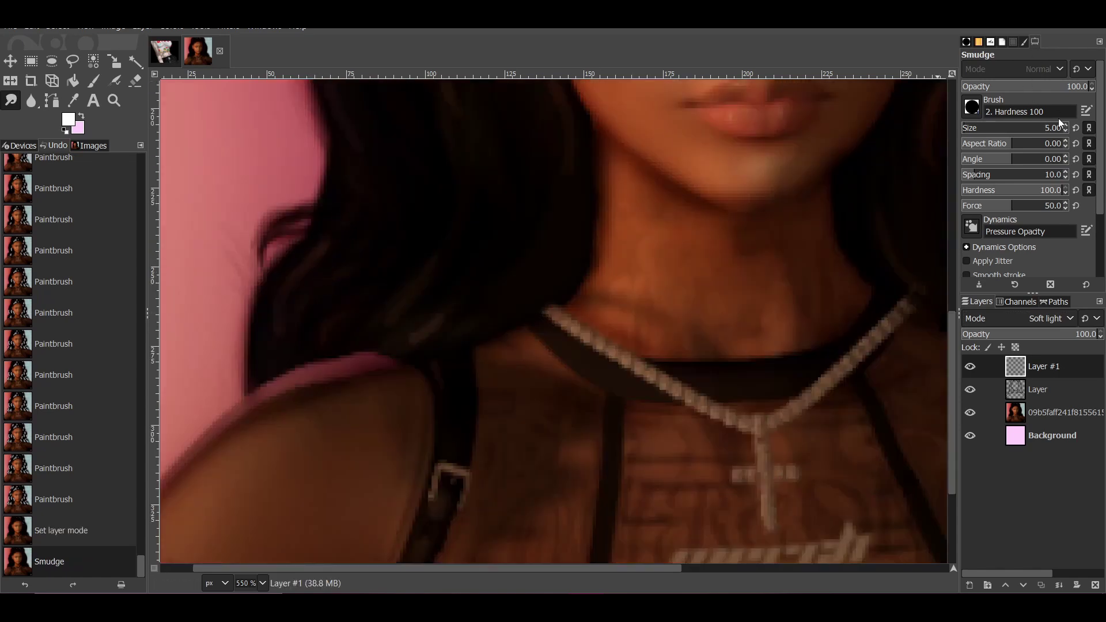
mouse_move(294, 284)
left_mouse_down()
mouse_move(353, 309)
mouse_move(420, 277)
left_mouse_up()
left_click_drag(475, 205, 464, 305)
left_click(464, 305)
scroll(569, 370, "up", 5)
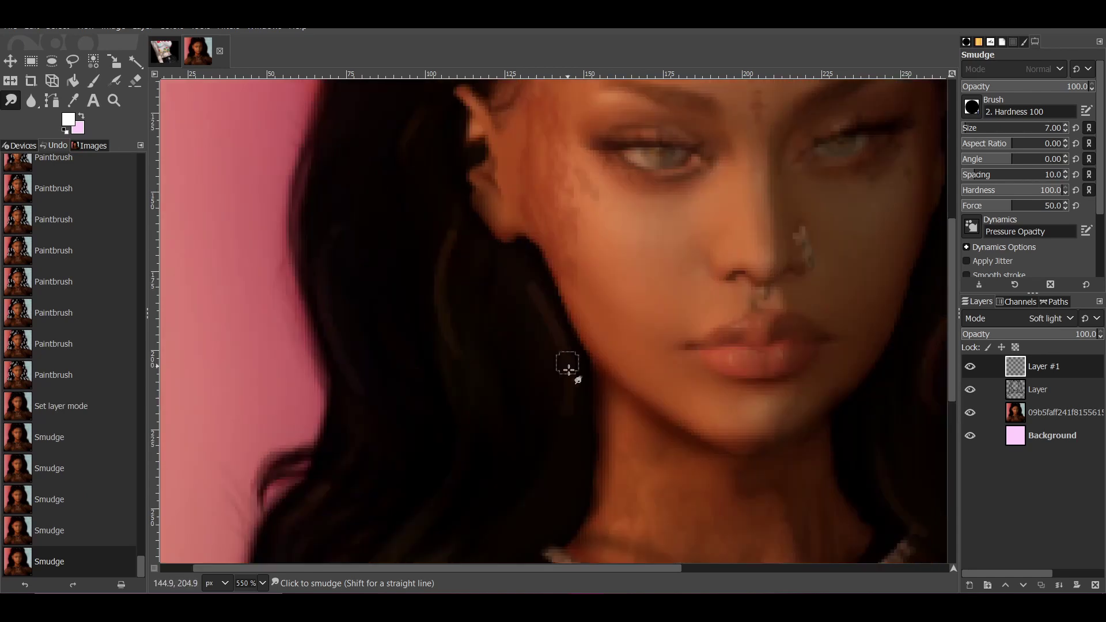
left_click_drag(533, 291, 554, 316)
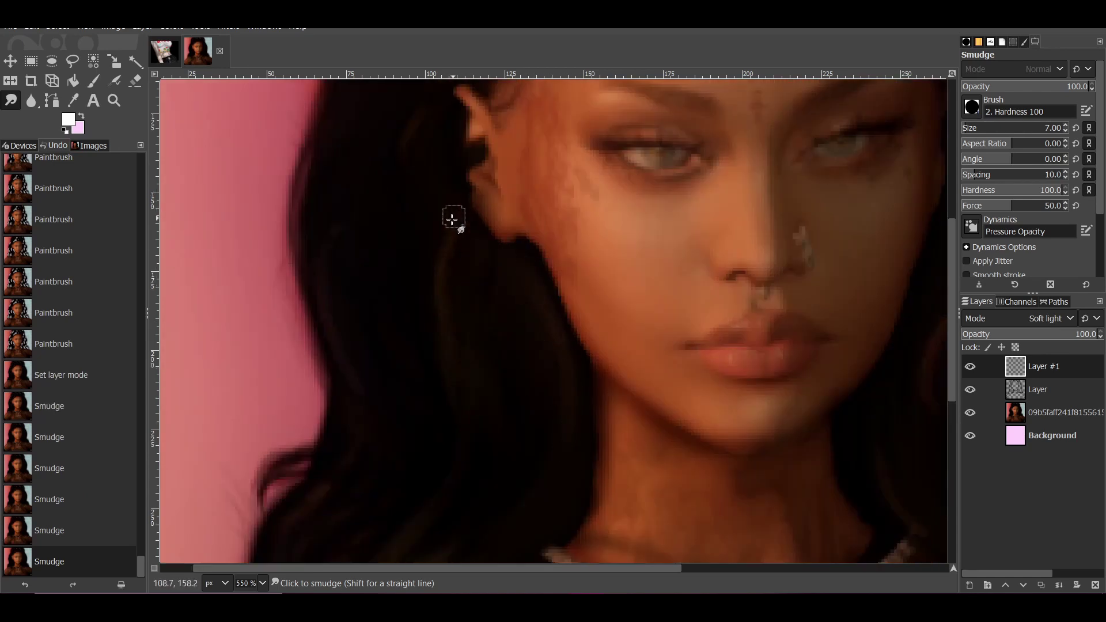
left_click_drag(452, 219, 325, 245)
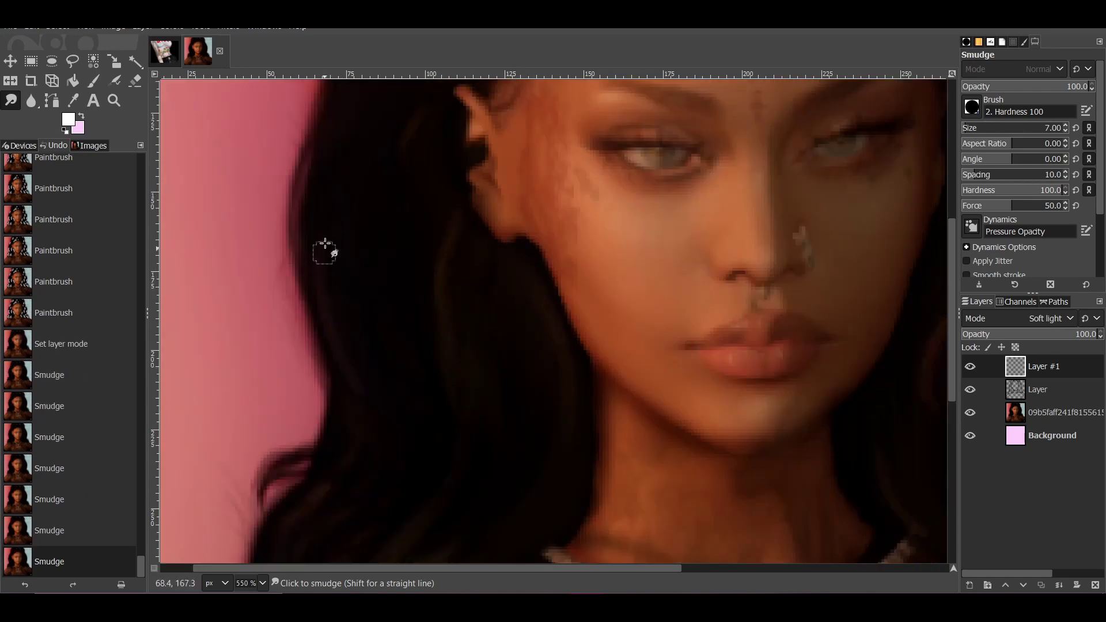
Blend the highlights along the left strand, the top of the hair and the hairline.
left_click(372, 187)
scroll(402, 516, "up", 8)
left_click_drag(377, 392, 351, 439)
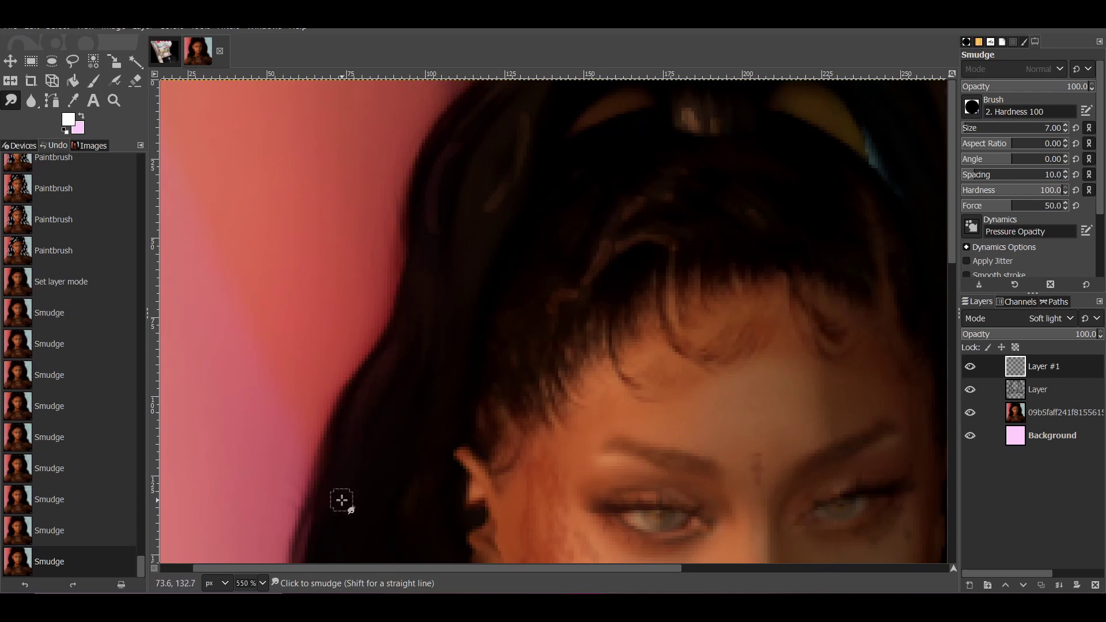
left_click_drag(415, 278, 443, 211)
left_click_drag(430, 283, 522, 137)
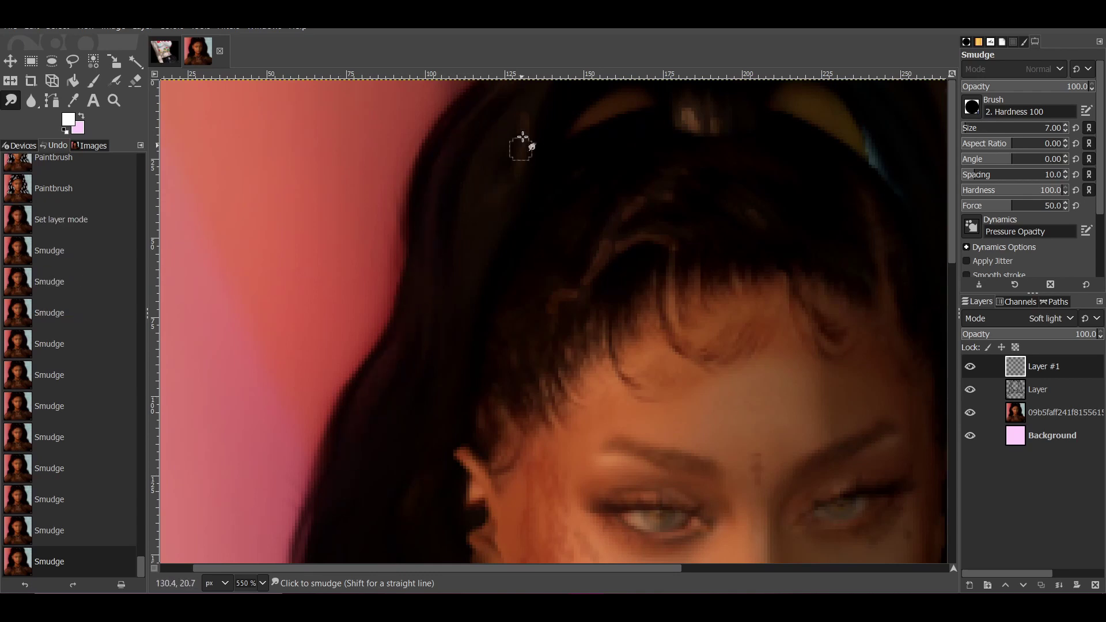
mouse_move(550, 93)
left_mouse_down()
mouse_move(576, 302)
mouse_move(601, 224)
left_mouse_up()
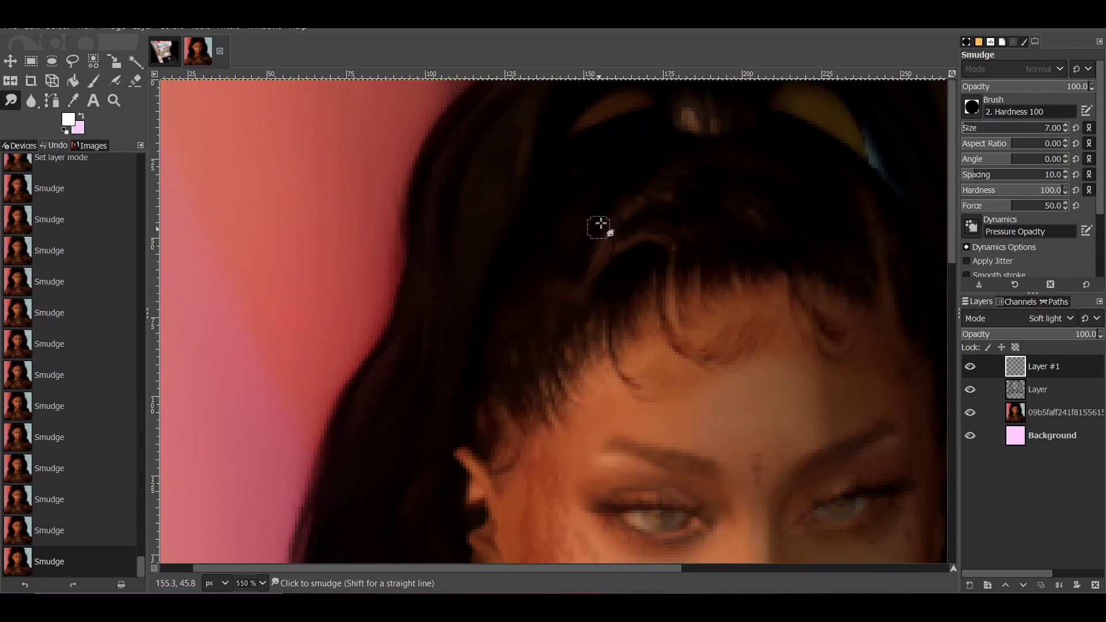
left_click_drag(682, 194, 675, 247)
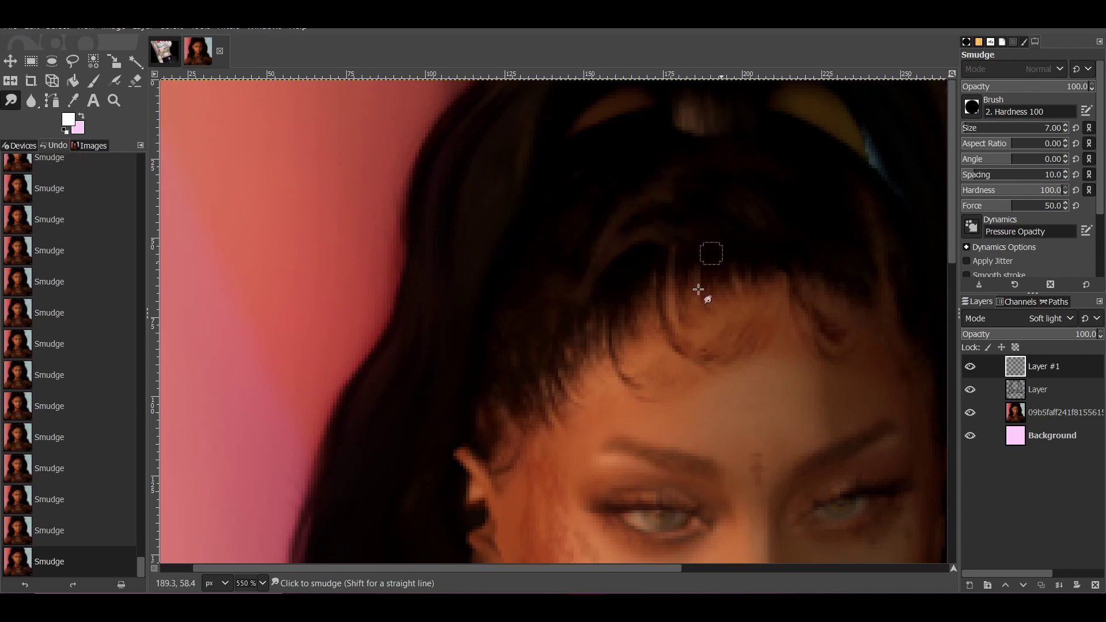
Smudge the highlights into the hair on the right side.
scroll(699, 290, "right", 2)
scroll(692, 236, "right", 3)
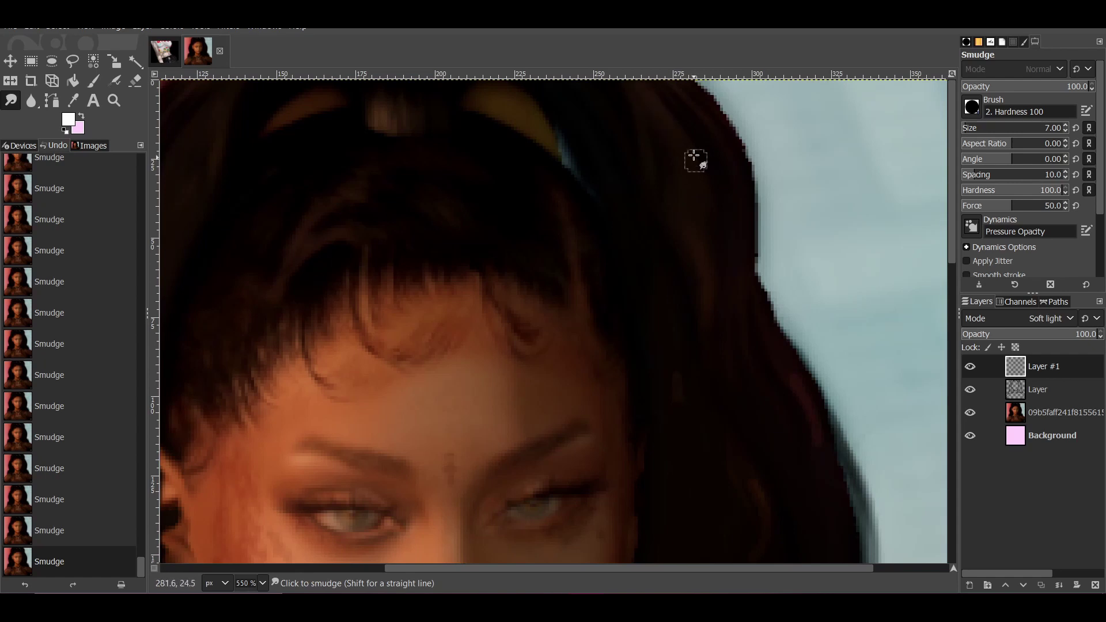
left_click_drag(673, 387, 714, 421)
scroll(763, 338, "down", 5)
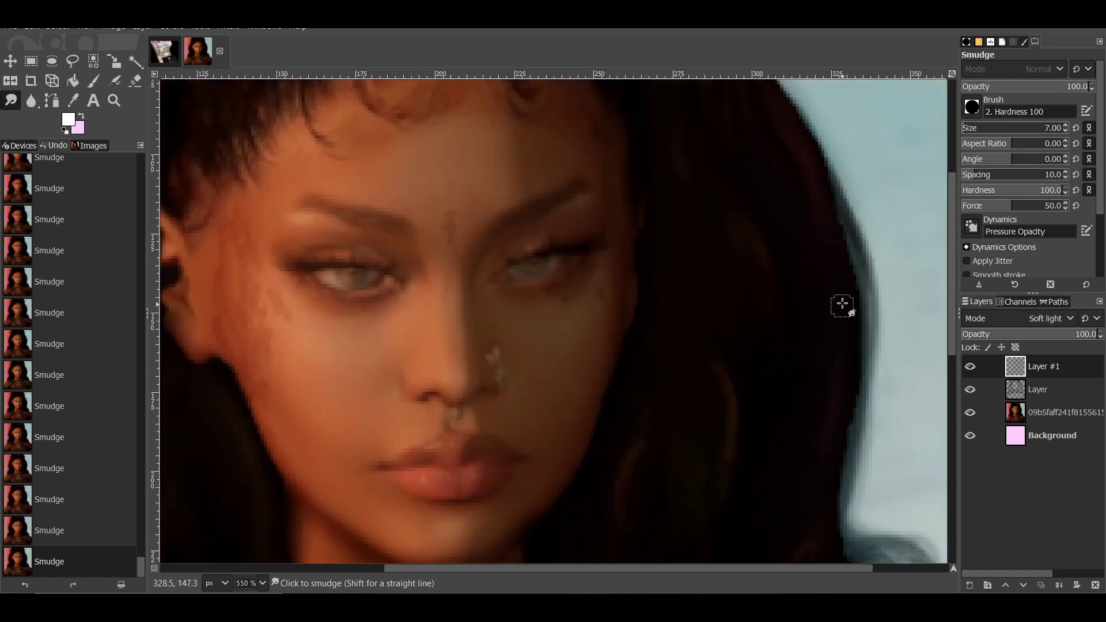
scroll(663, 363, "down", 2)
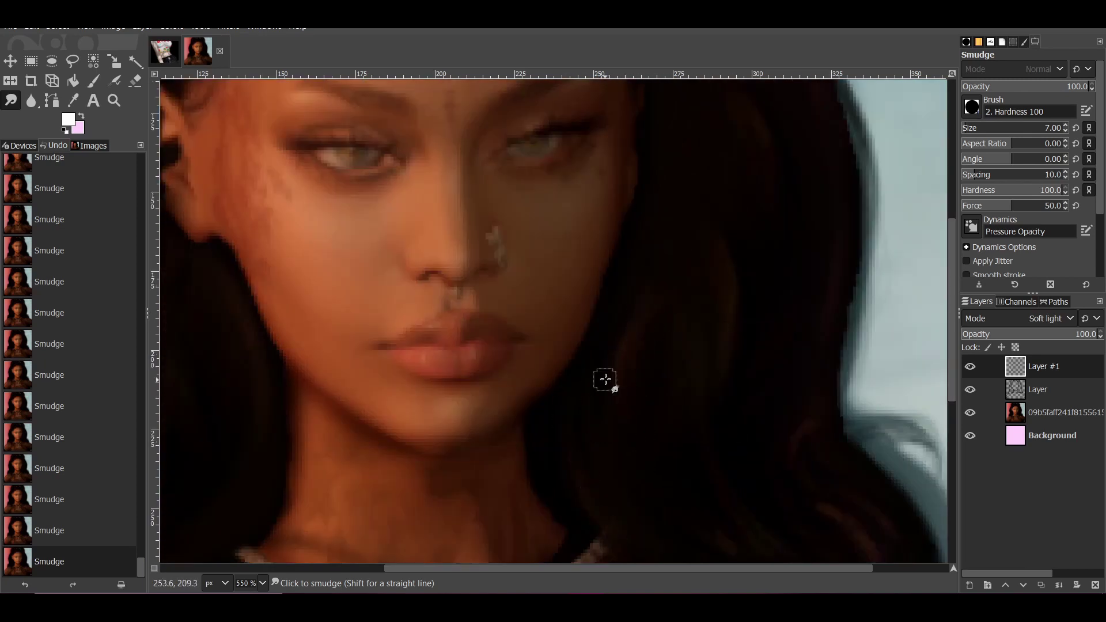
scroll(606, 379, "down", 4)
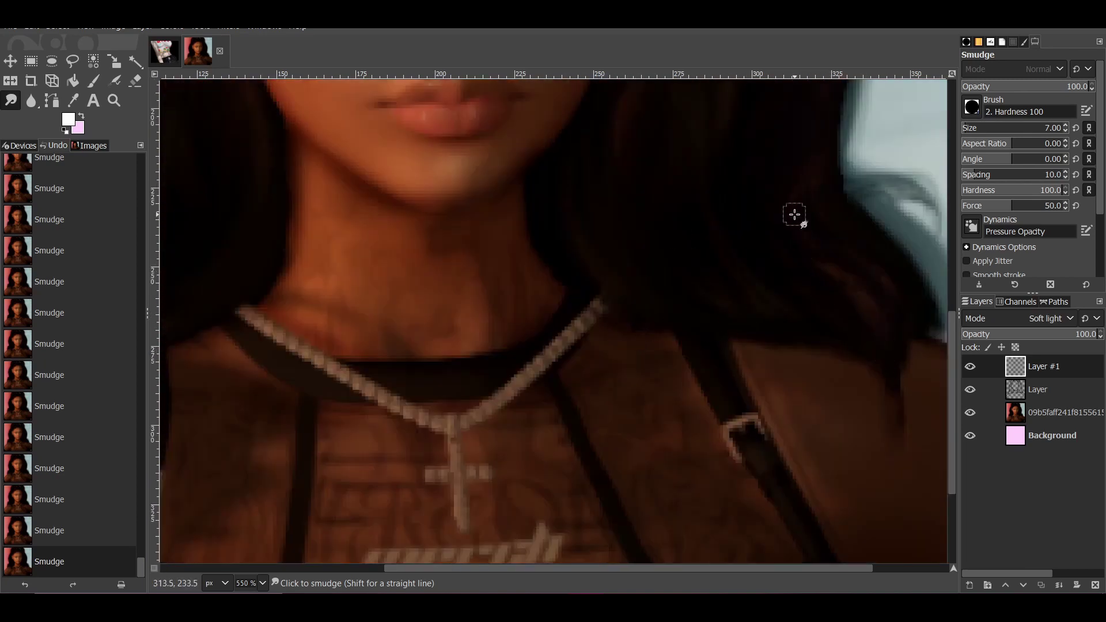
scroll(862, 298, "up", 10)
Zoom out to the whole portrait and lower Layer #1's opacity to about 37.3.
key("z")
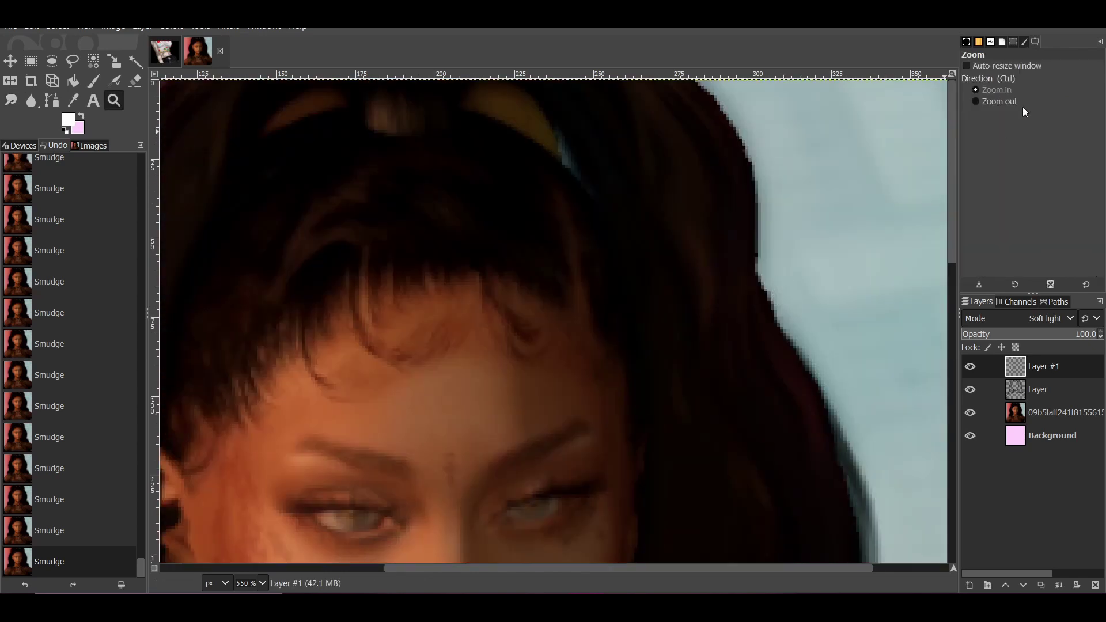
left_click(1008, 101)
key("2")
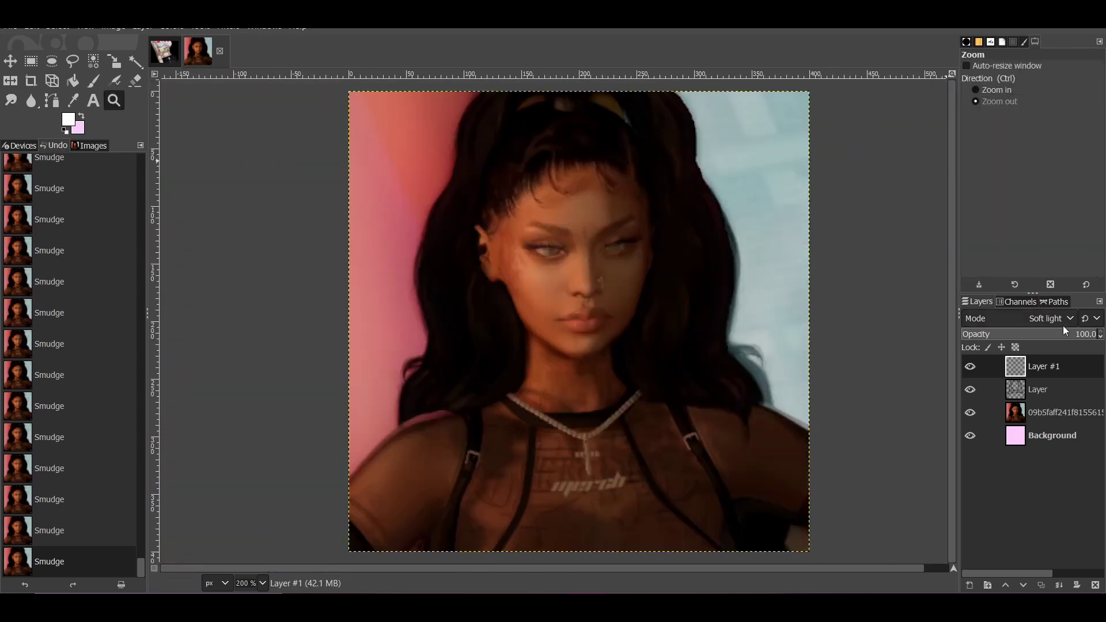
left_click_drag(975, 334, 994, 338)
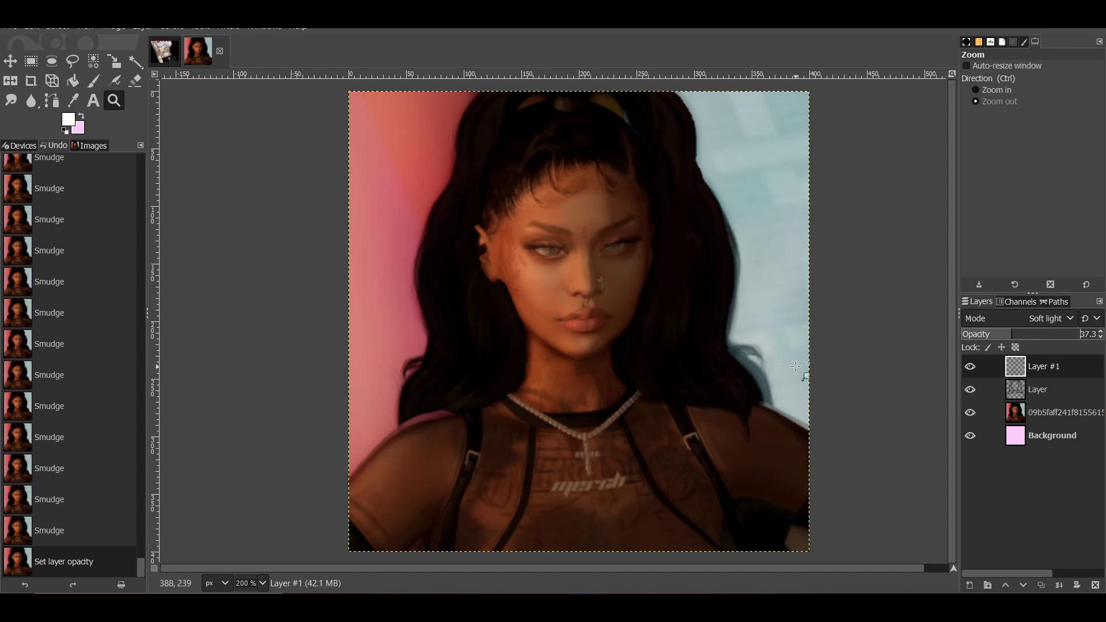
scroll(585, 263, "up", 3)
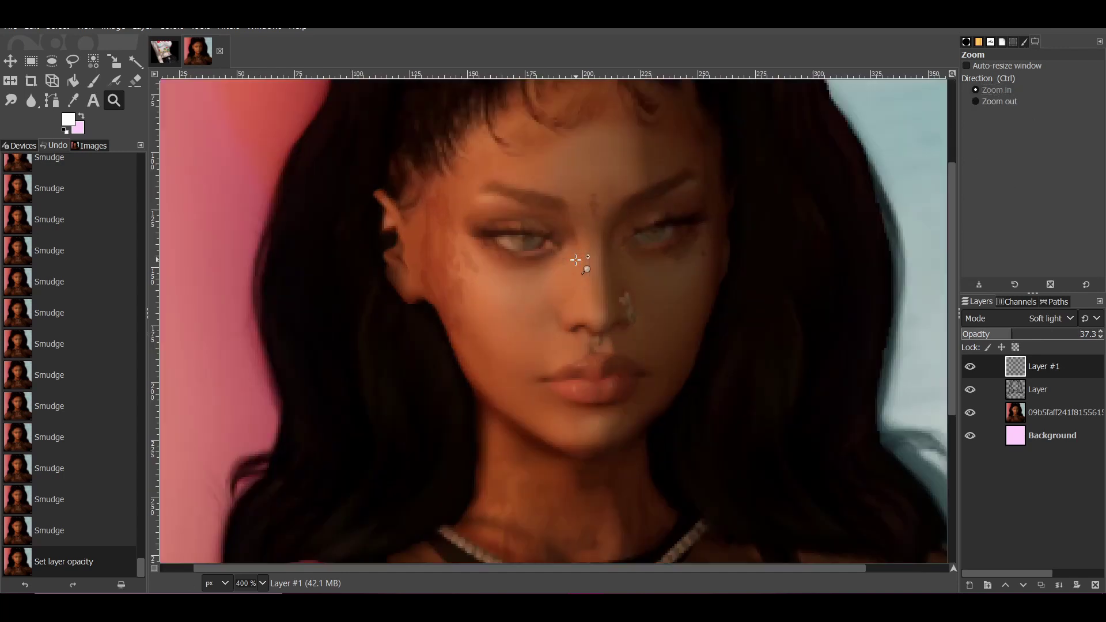
Add a new highlight layer and dab white highlights on the nose, lips and brow.
left_click(970, 585)
key("Return")
key("p")
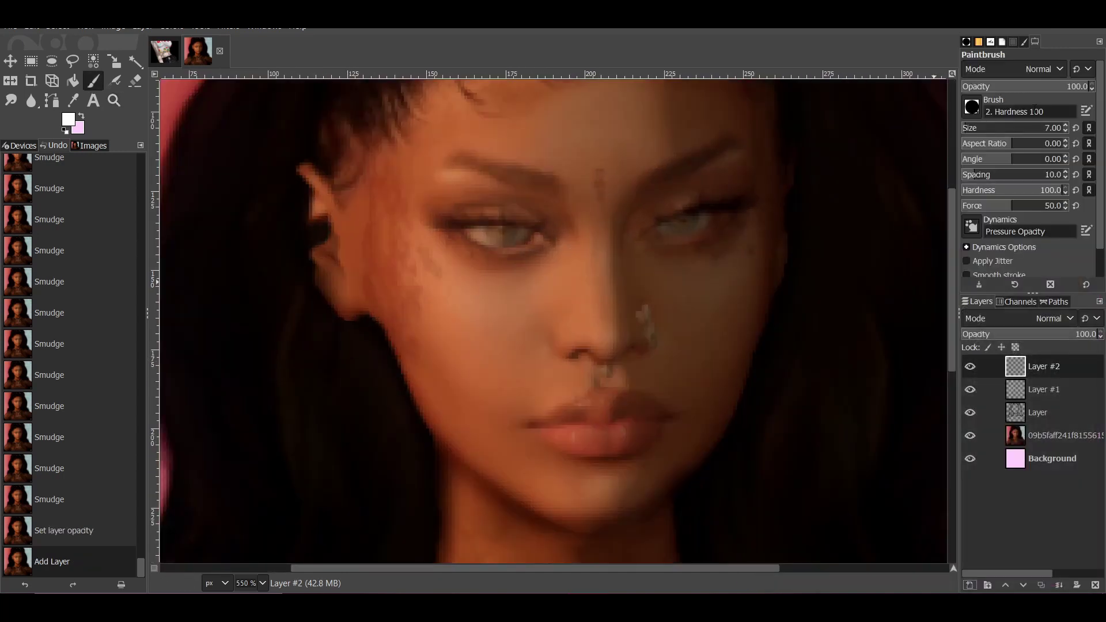
left_click(613, 338)
left_click(586, 404)
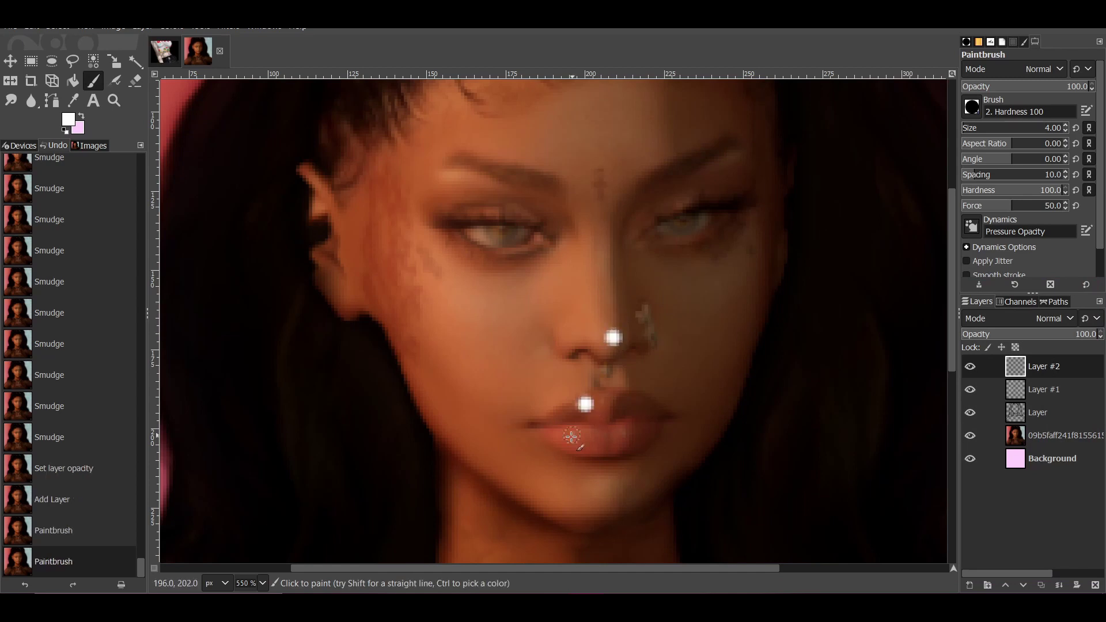
left_click(572, 439)
left_click_drag(470, 179, 426, 179)
left_click(733, 163)
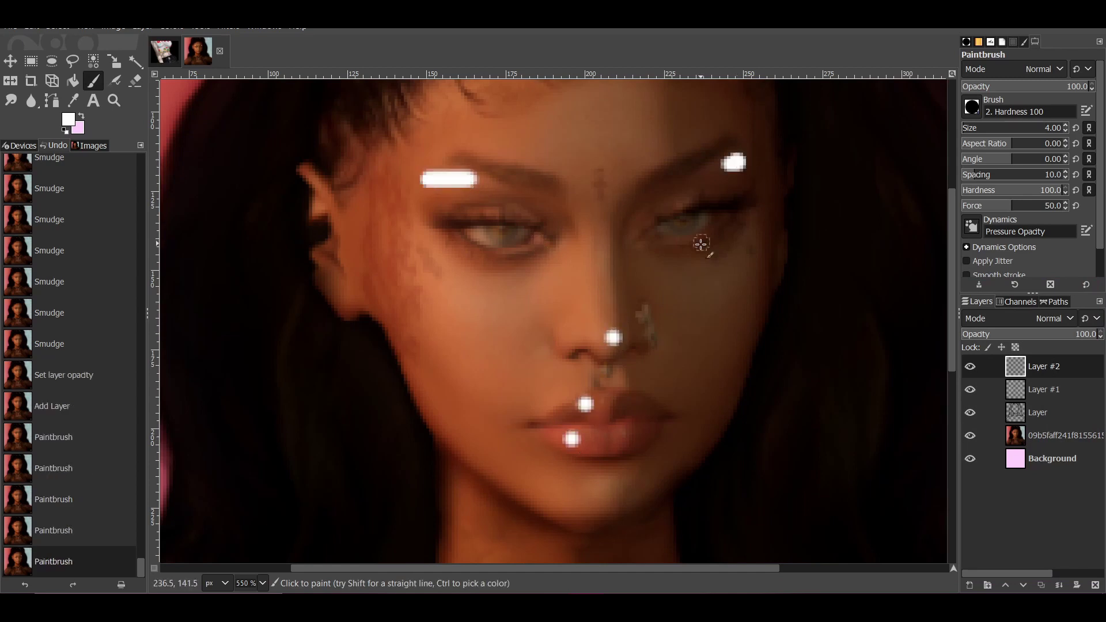
Paint more white highlight strokes across the face.
scroll(579, 247, "up", 3)
mouse_move(560, 258)
left_mouse_down()
mouse_move(661, 255)
mouse_move(608, 340)
left_mouse_up()
left_click_drag(603, 385, 604, 406)
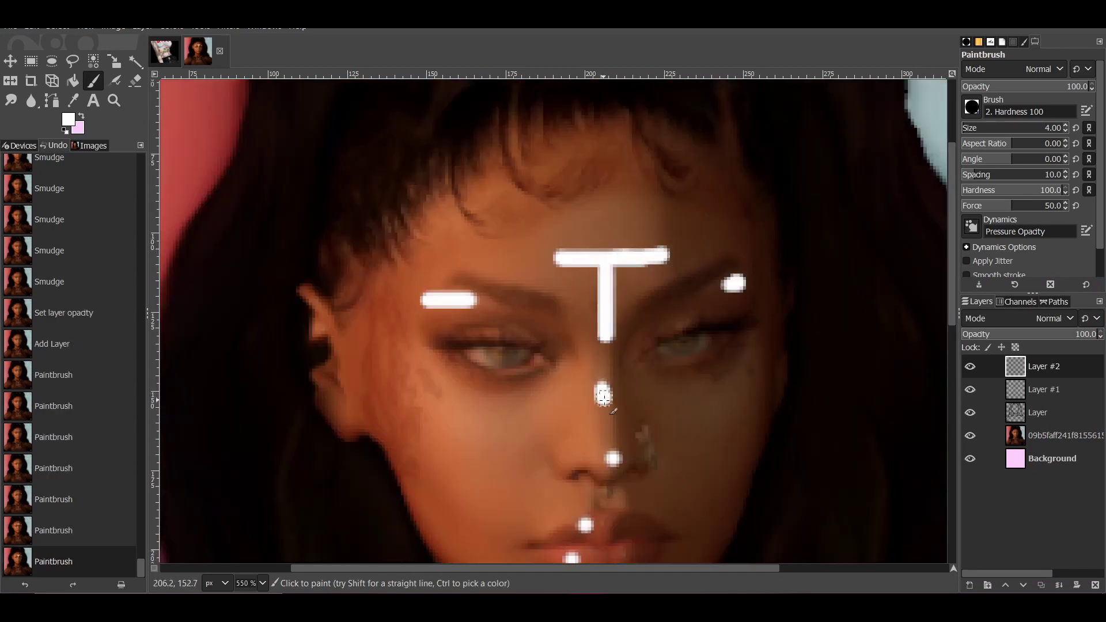
scroll(603, 406, "down", 3)
left_click_drag(419, 250, 470, 306)
left_click_drag(749, 258, 708, 324)
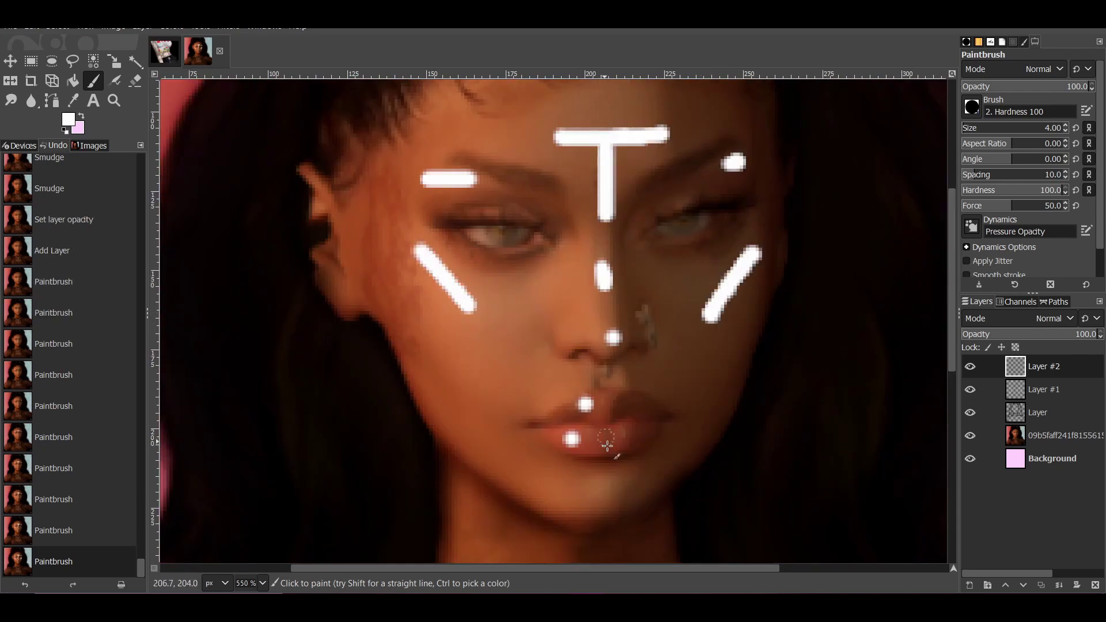
left_click_drag(579, 496, 623, 495)
scroll(620, 490, "down", 3)
Paint white highlight strokes down the neck, across the chest and along both shoulders.
left_click_drag(472, 265, 481, 403)
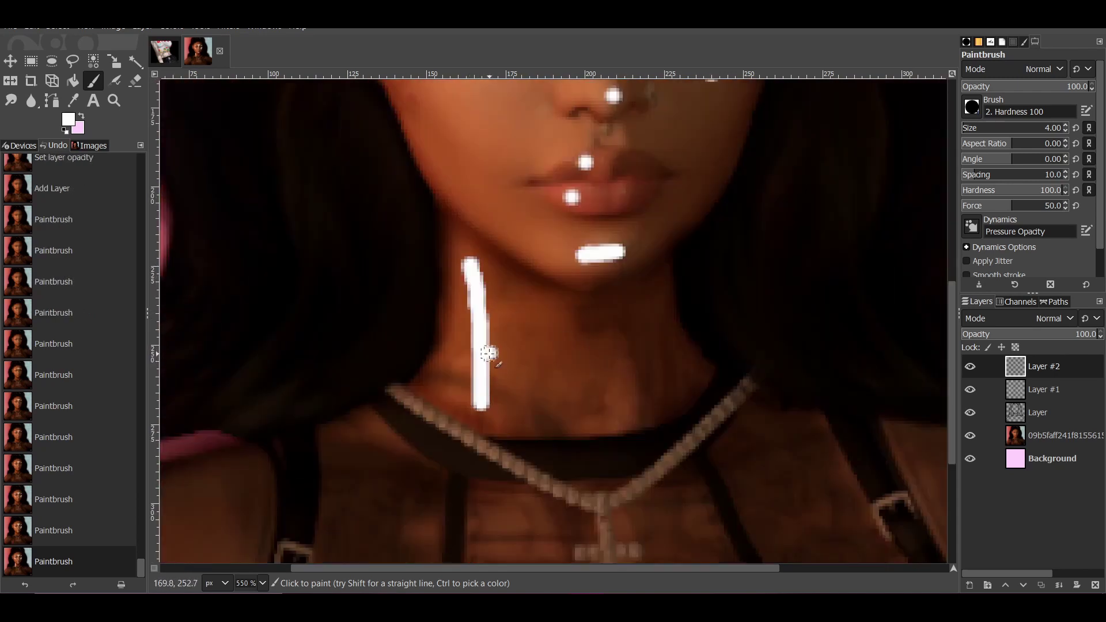
left_click_drag(488, 353, 588, 404)
scroll(583, 322, "down", 3)
left_click_drag(414, 359, 373, 458)
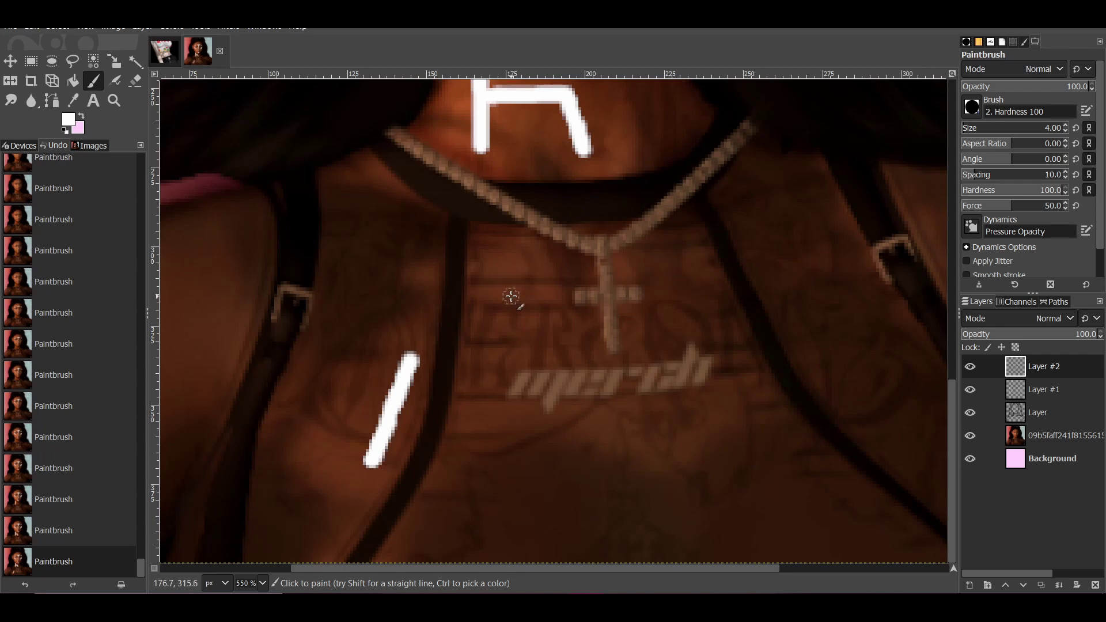
left_click_drag(510, 291, 558, 344)
left_click_drag(610, 415, 641, 421)
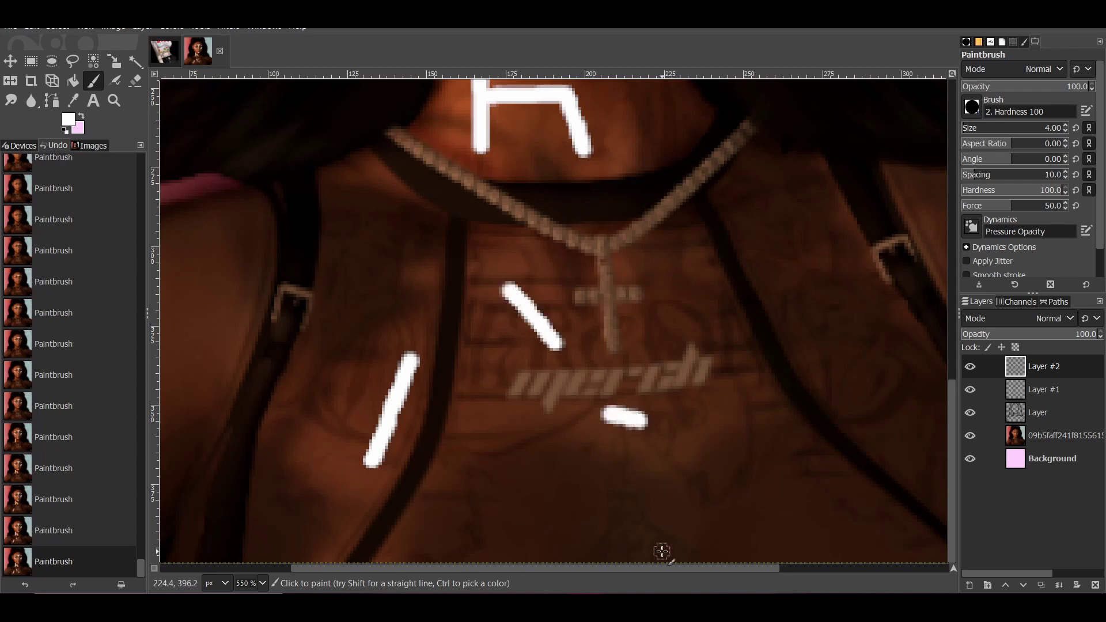
scroll(363, 415, "left", 5)
left_click_drag(333, 246, 173, 444)
scroll(797, 332, "right", 10)
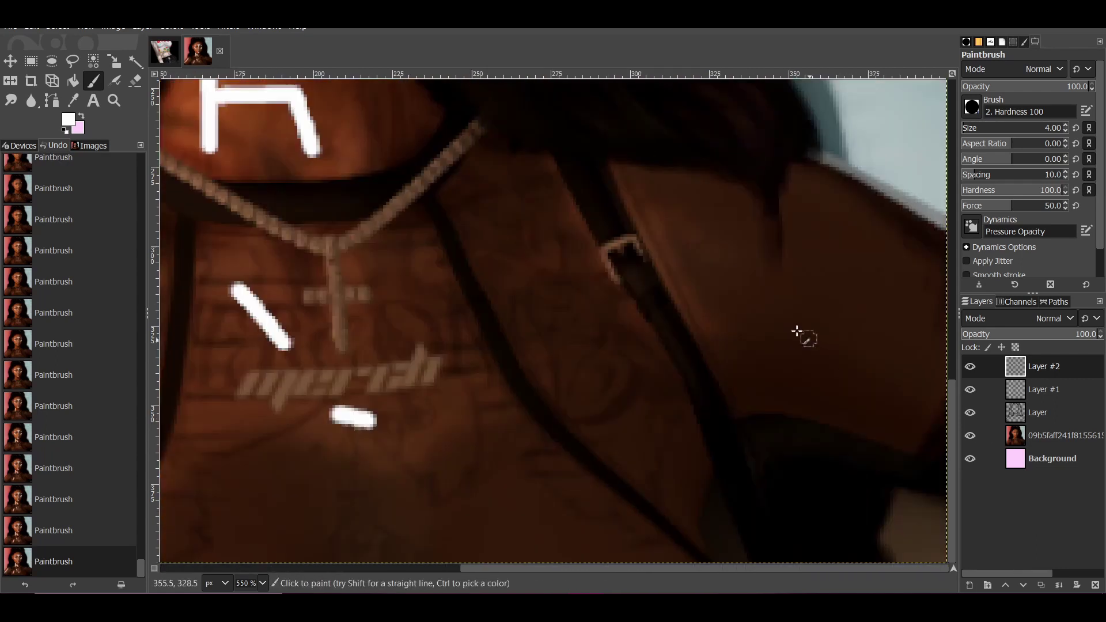
left_click_drag(650, 205, 695, 311)
left_click_drag(793, 249, 951, 328)
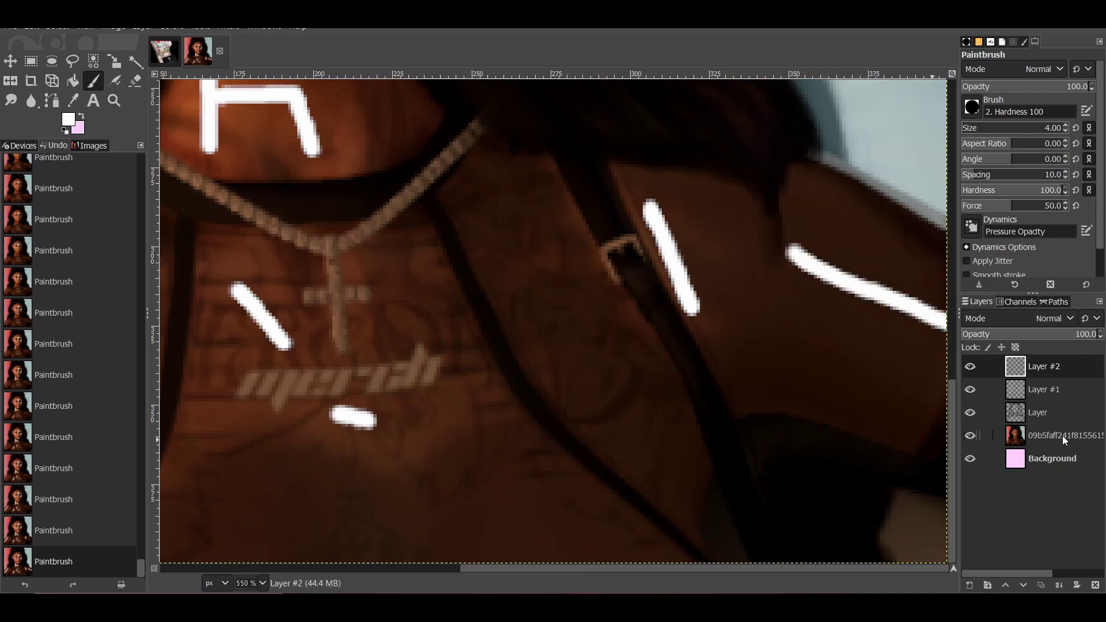
Set the highlight layer's mode to Soft light and bring up Gaussian Blur.
left_click(1066, 319)
left_click(992, 299)
key("s")
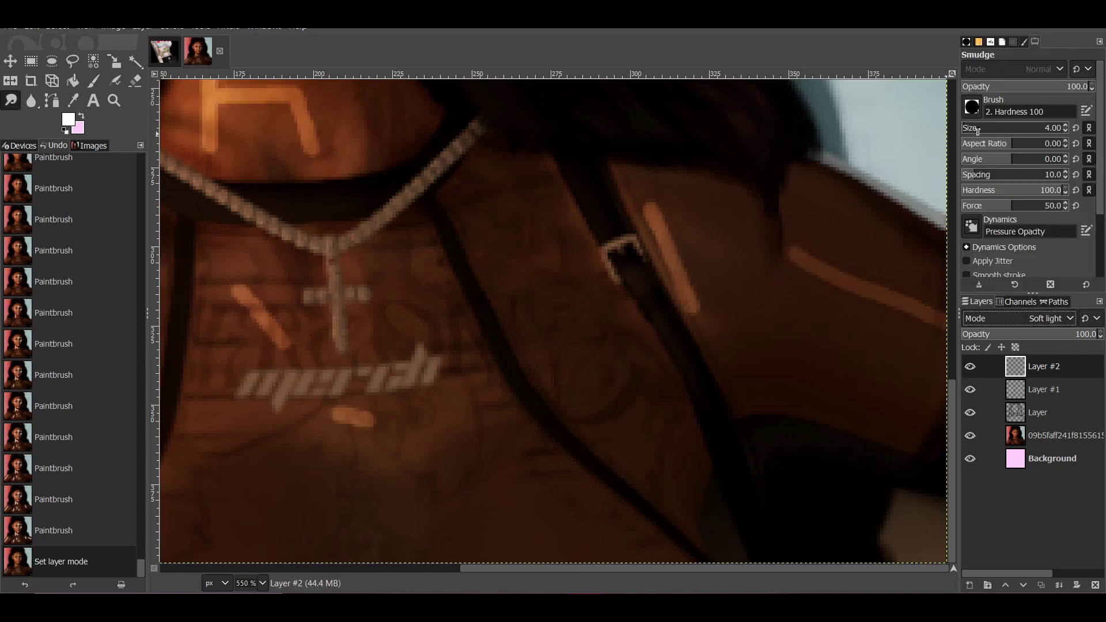
left_click(226, 29)
left_click(472, 135)
Apply the Gaussian blur to the highlight layer with an increased blur size.
scroll(366, 222, "up", 5)
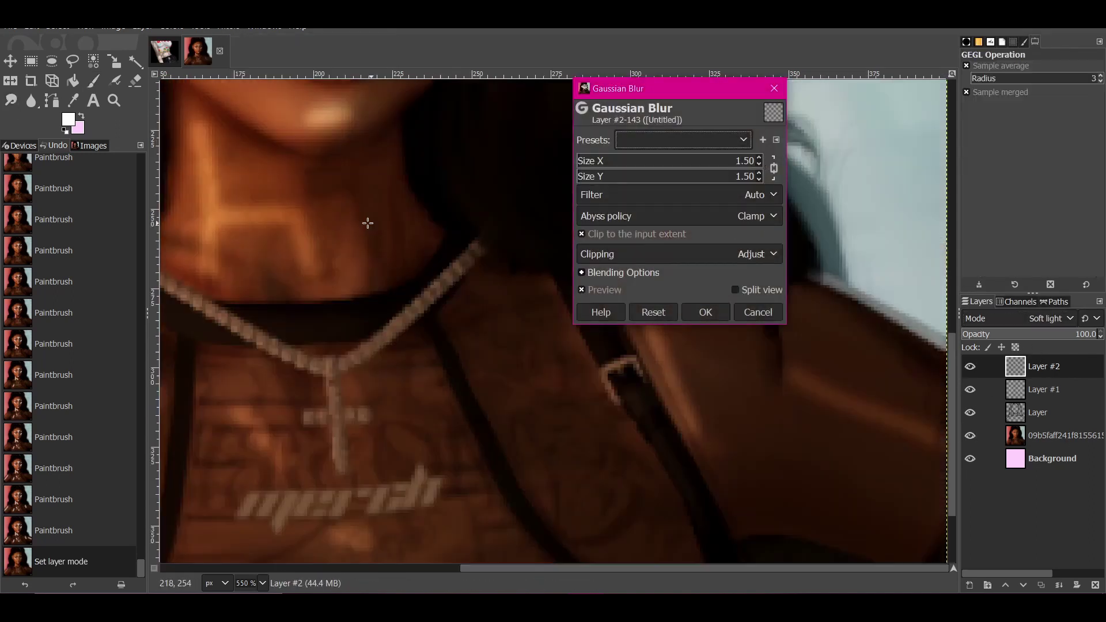
scroll(366, 222, "up", 5)
left_click(760, 159)
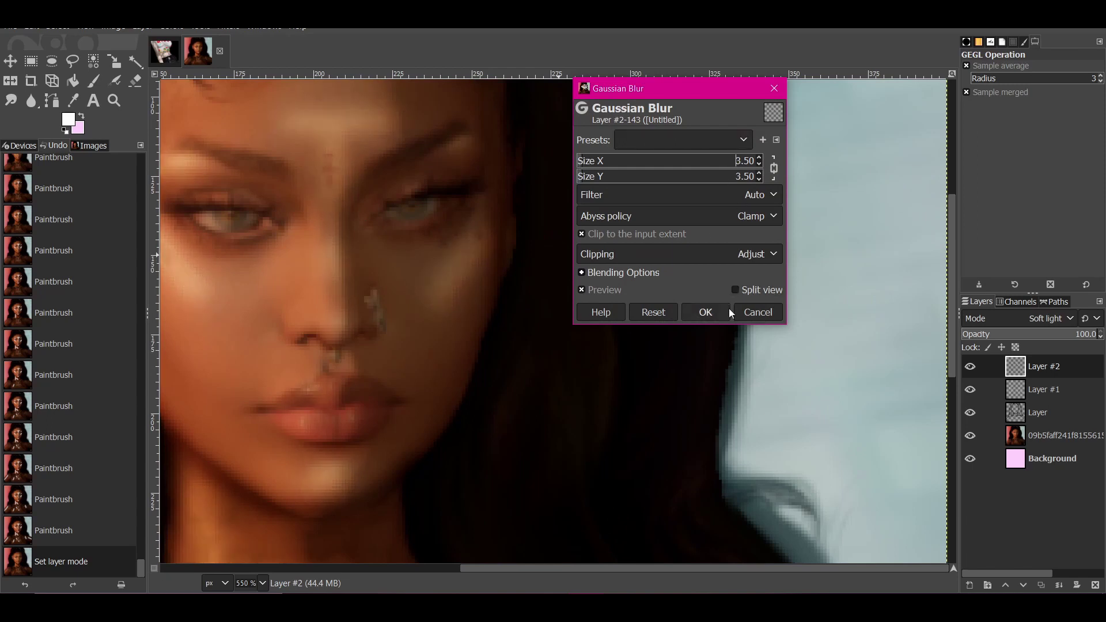
left_click(724, 312)
Select Smudge at size 24 and smudge highlights between the brows and across the forehead.
left_click_drag(641, 569, 553, 568)
left_click(11, 100)
left_click(1017, 128)
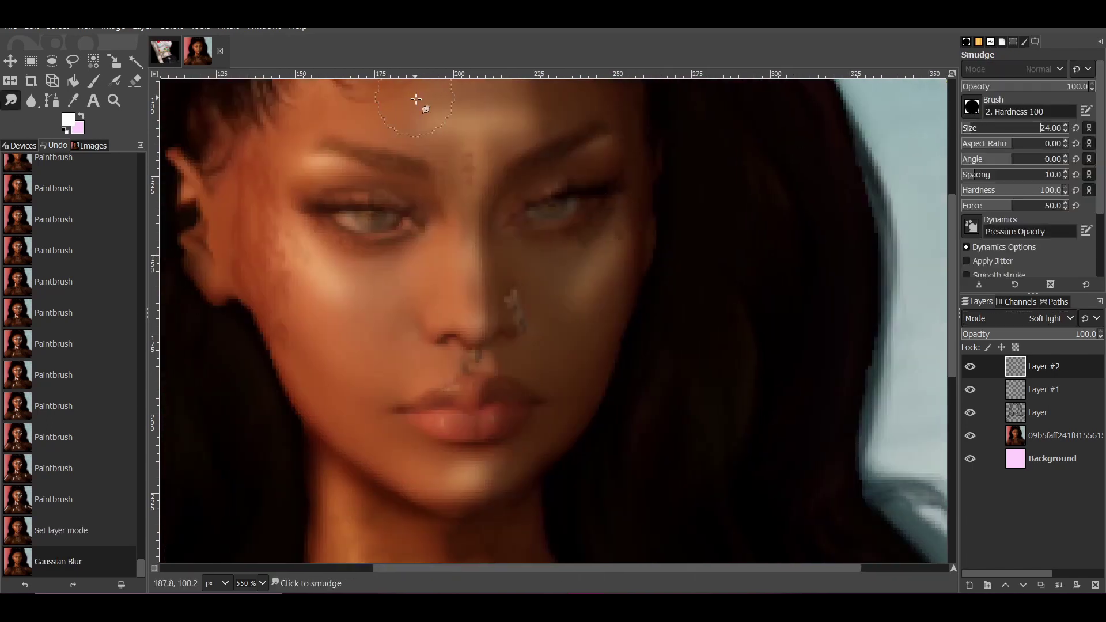
scroll(444, 363, "up", 5)
left_click_drag(445, 363, 461, 369)
left_click_drag(462, 457, 452, 425)
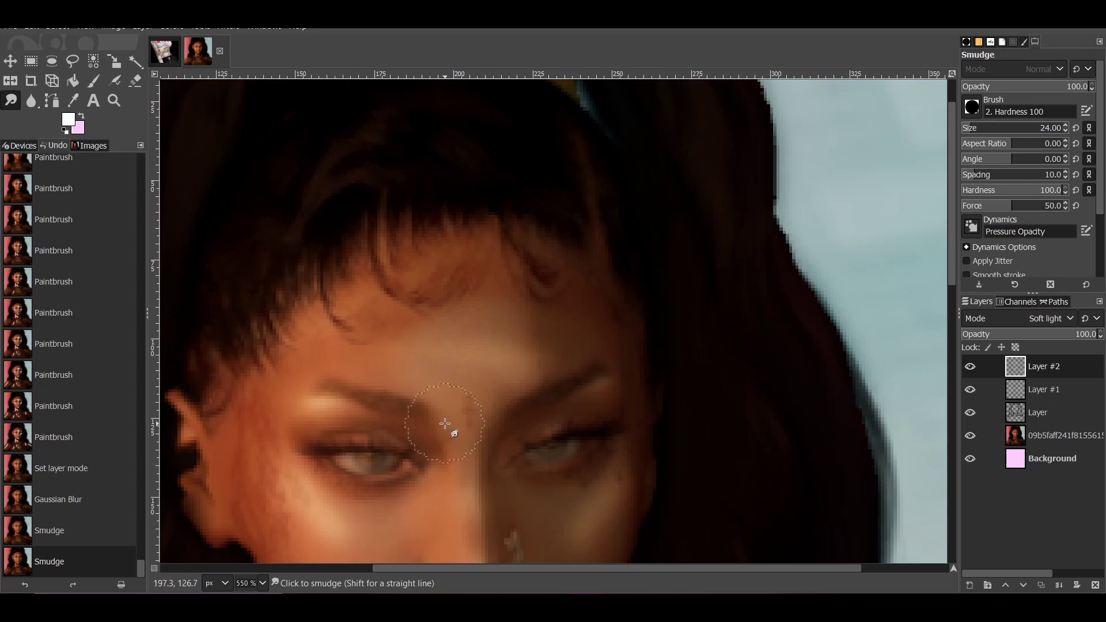
left_click_drag(501, 363, 375, 346)
Smudge the highlights on the cheek beside the nose and on the lips.
left_click_drag(561, 321, 570, 337)
scroll(554, 311, "down", 3)
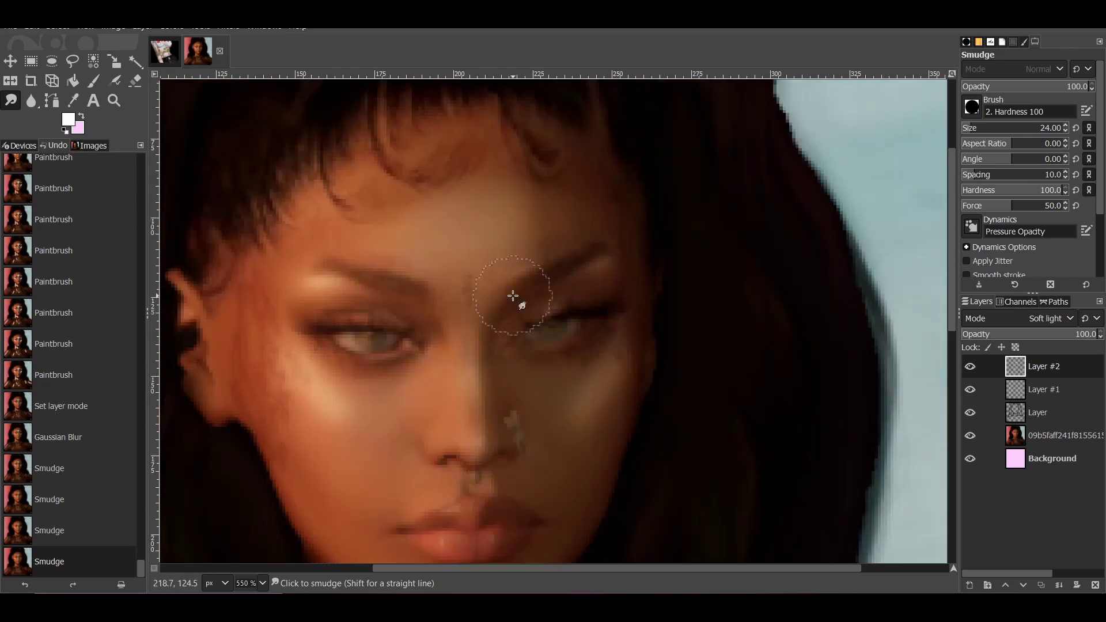
scroll(510, 287, "down", 2)
left_click_drag(569, 298, 585, 280)
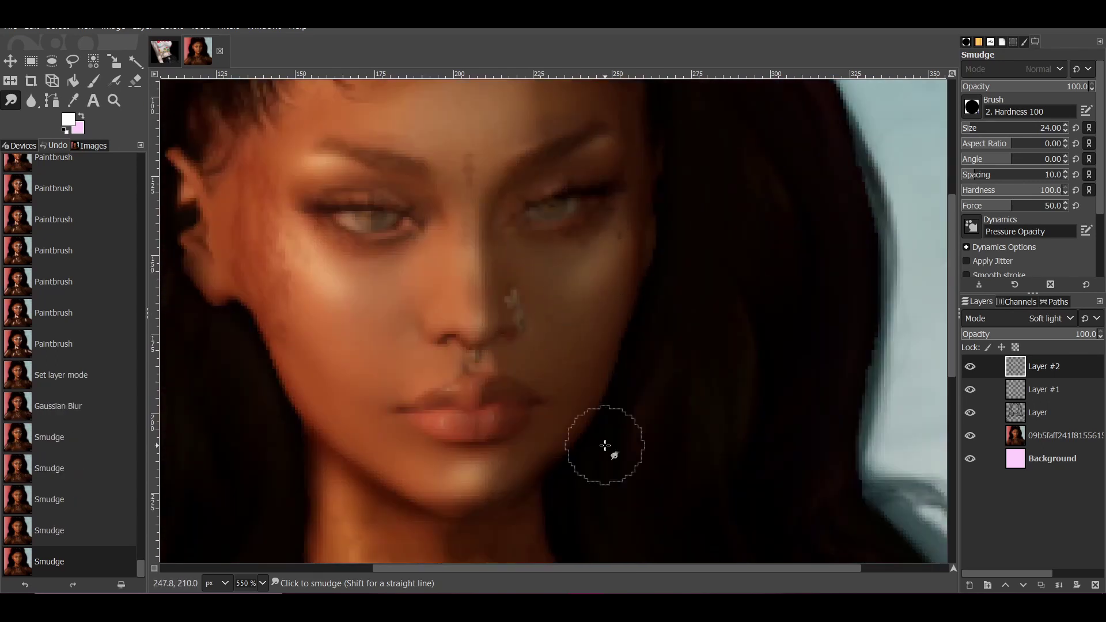
left_click(475, 235)
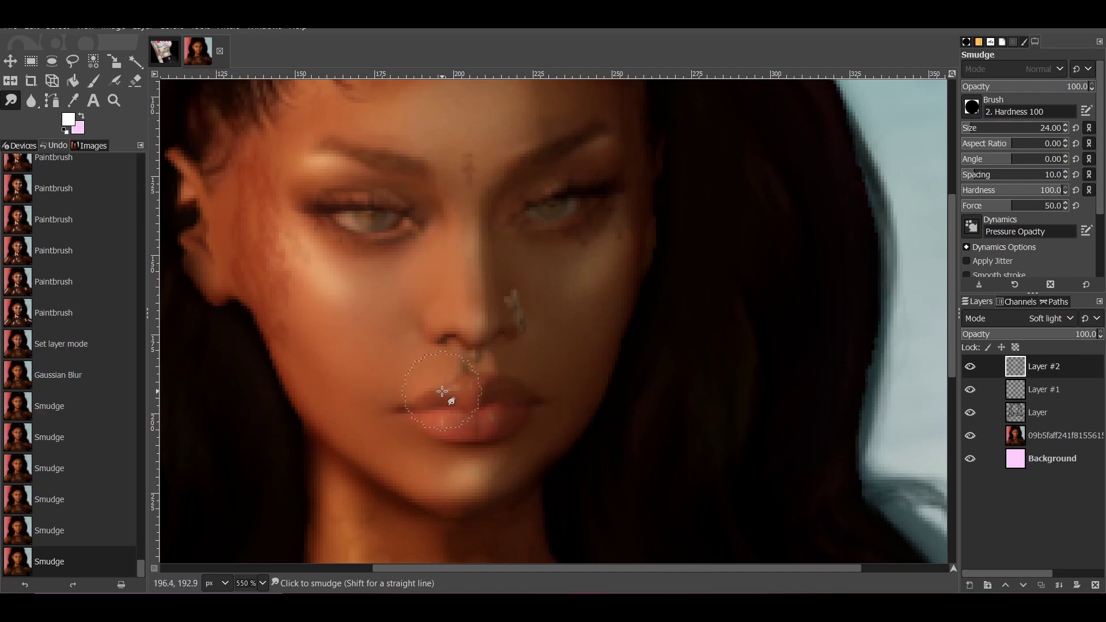
Zoom out to 200% and smudge highlights on the lower-left shoulder, neckline and lower chest.
key("z")
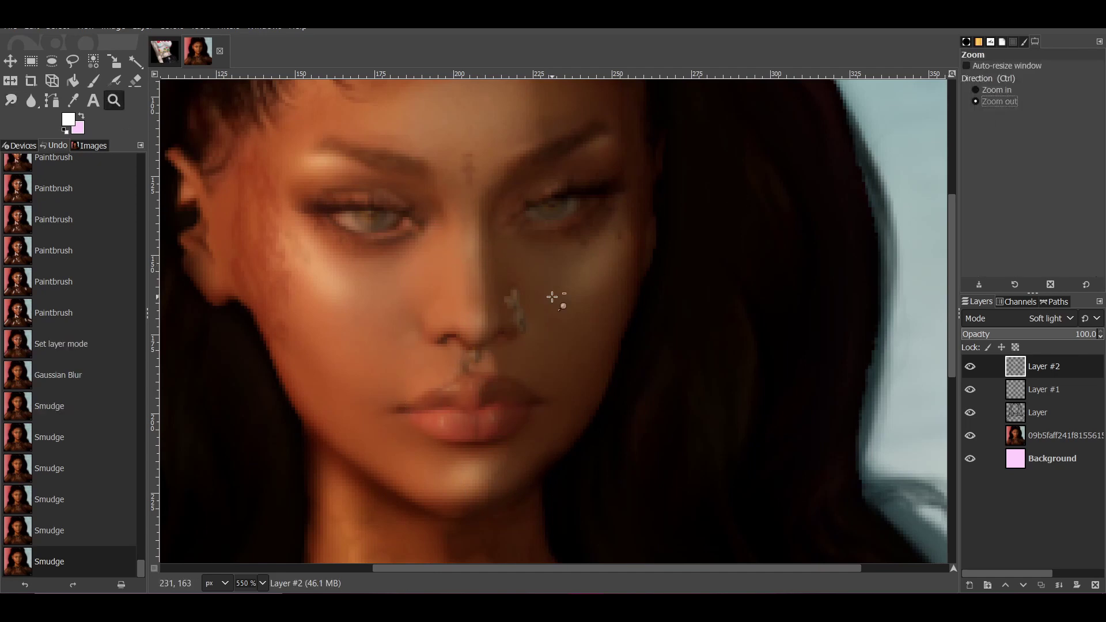
left_click(559, 358)
left_click(558, 358)
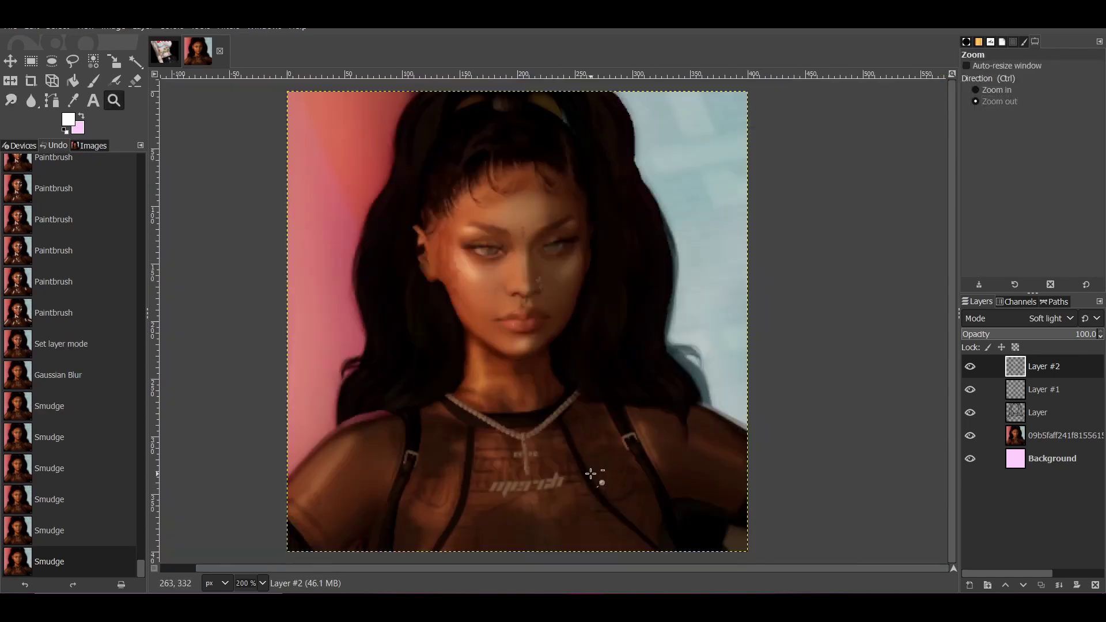
key("s")
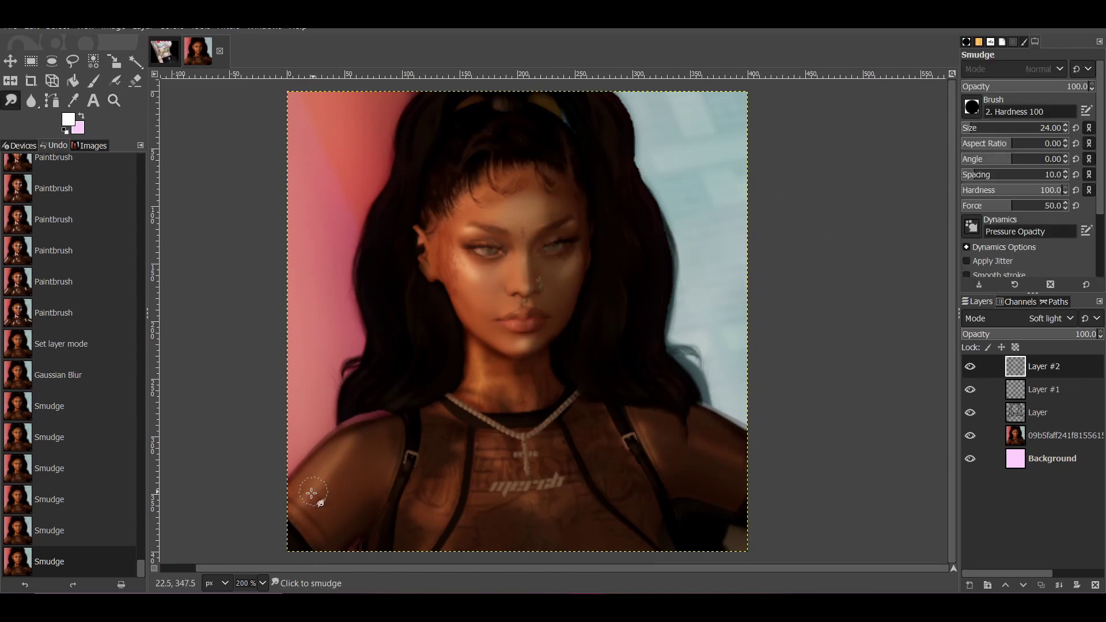
left_click_drag(366, 425, 314, 502)
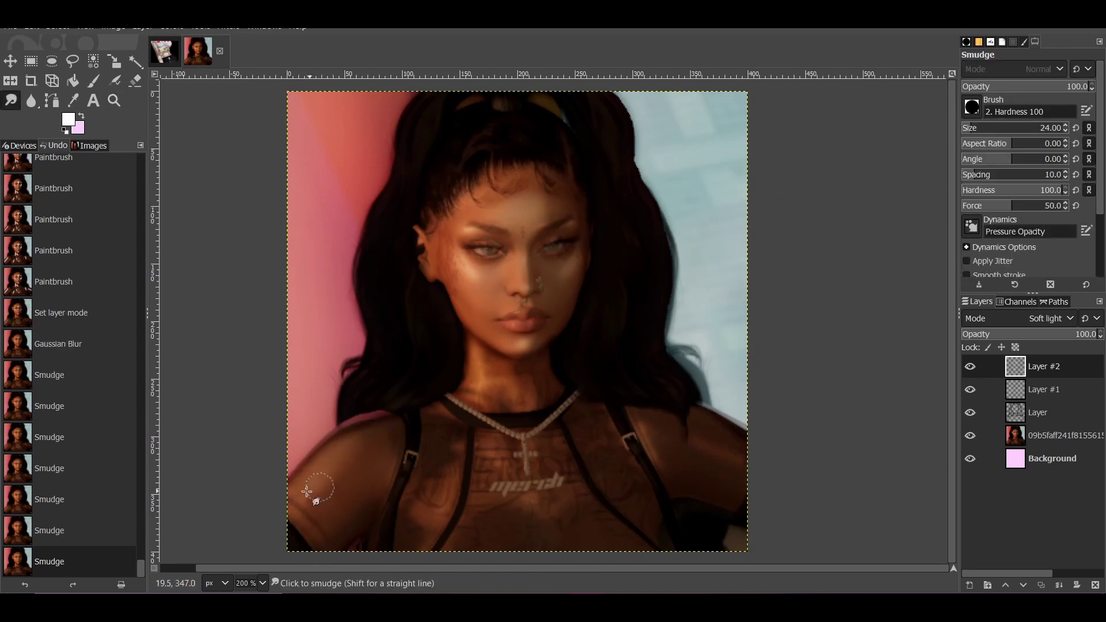
left_click(314, 502)
mouse_move(464, 464)
left_mouse_down()
mouse_move(439, 469)
mouse_move(507, 446)
mouse_move(475, 398)
mouse_move(517, 416)
left_mouse_up()
left_click(513, 408)
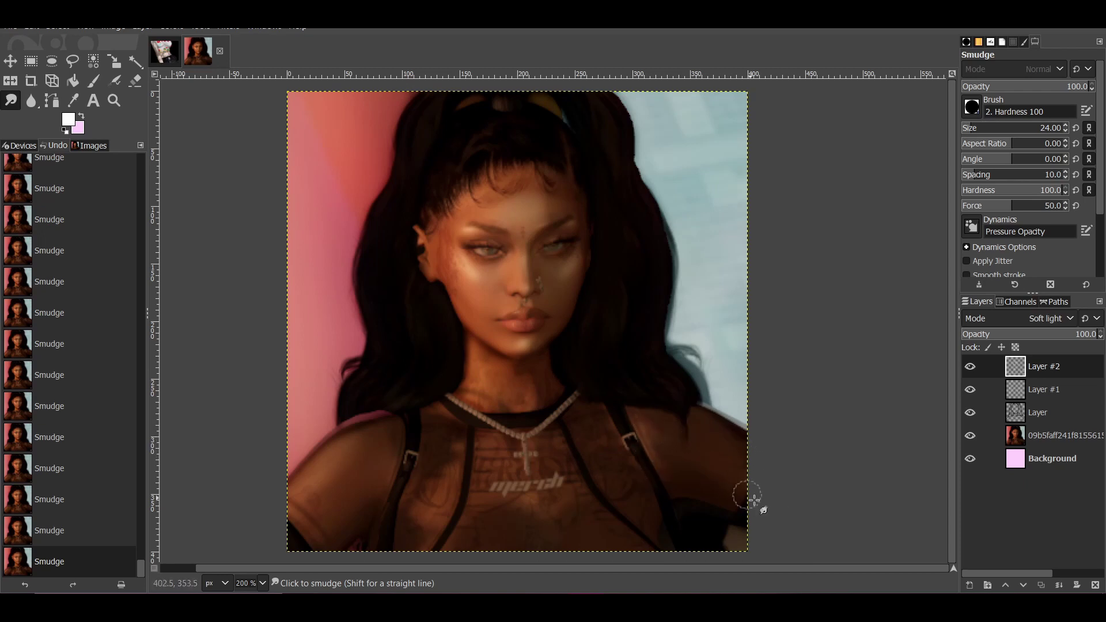
left_click_drag(668, 467, 587, 501)
Set black as the foreground colour and add a new layer for dark outlines.
left_click(93, 80)
left_click(68, 119)
left_click(58, 205)
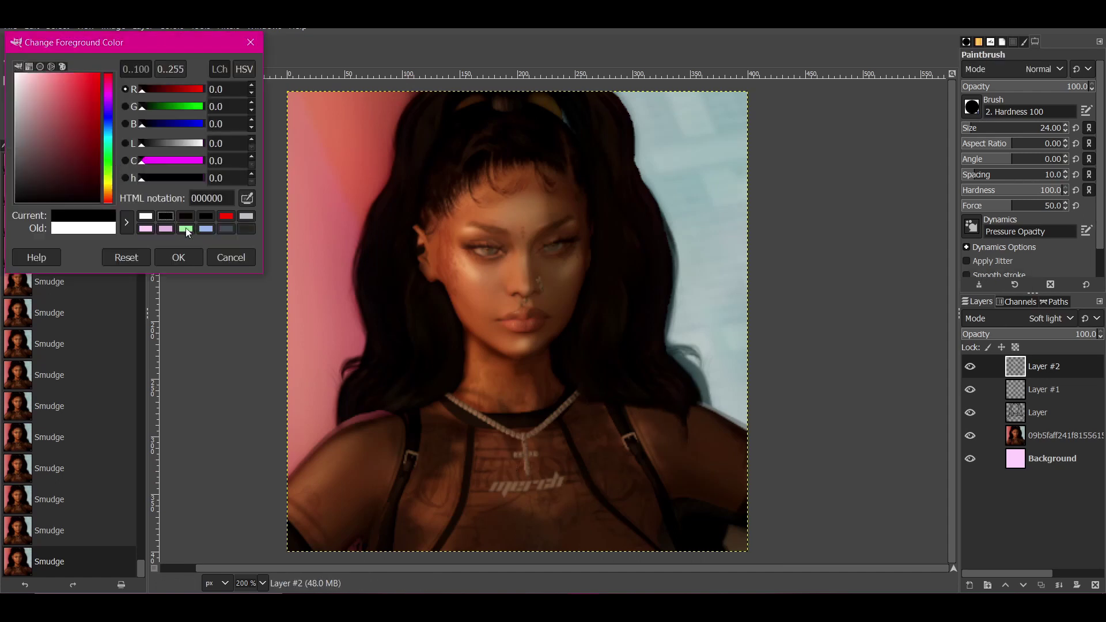
left_click(175, 254)
scroll(1066, 131, "down", 20)
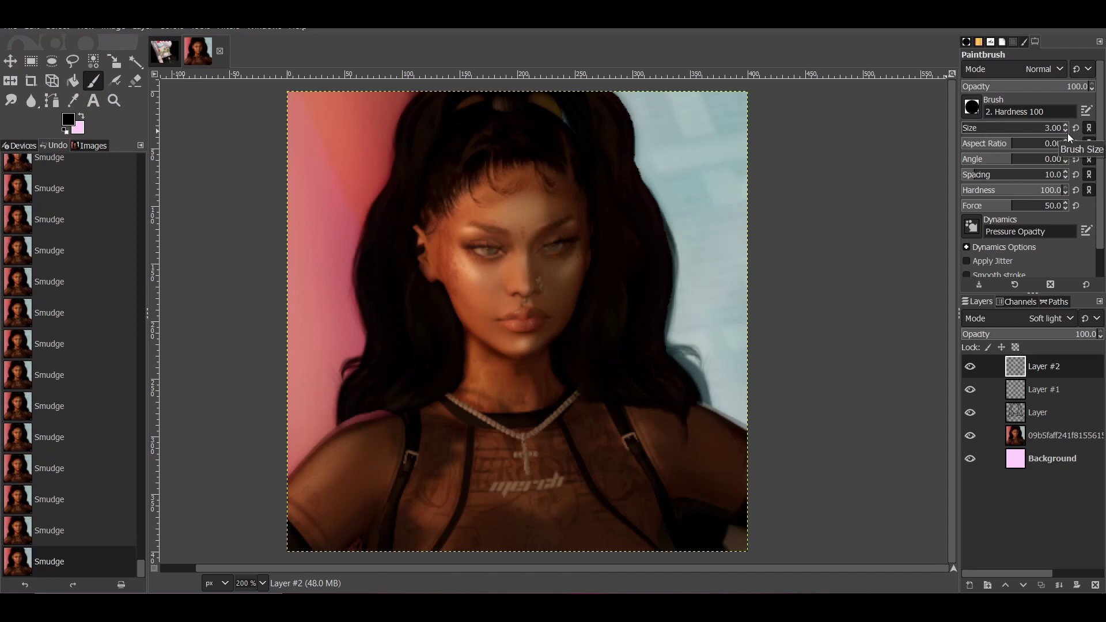
left_click(970, 586)
left_click(1005, 572)
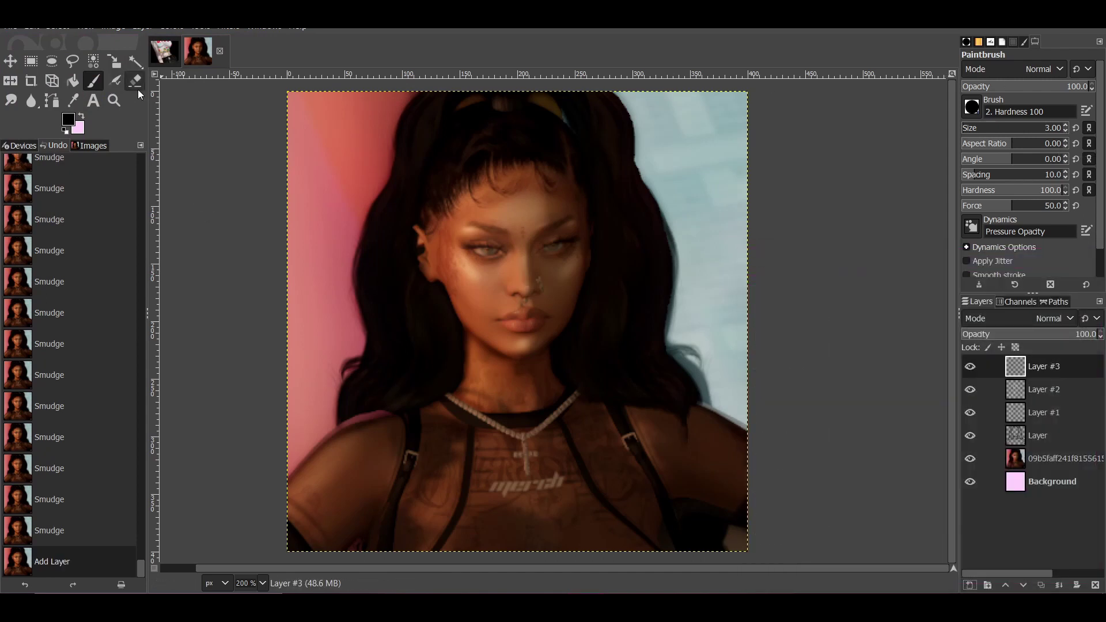
Zoom in on the hair and neck, undo a trial brush line, and choose the Airbrush.
left_click(114, 101)
left_click(384, 401)
left_click(371, 329)
left_click(94, 80)
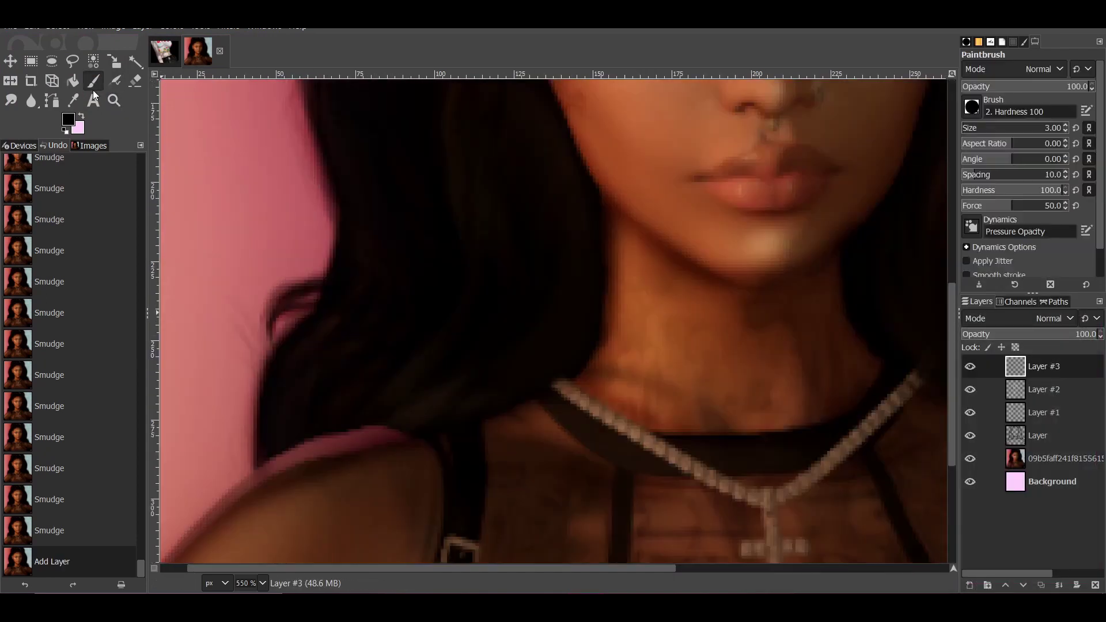
mouse_move(265, 376)
left_mouse_down()
mouse_move(213, 337)
mouse_move(263, 377)
mouse_move(274, 457)
mouse_move(250, 484)
left_mouse_up()
left_click(25, 585)
left_click(114, 81)
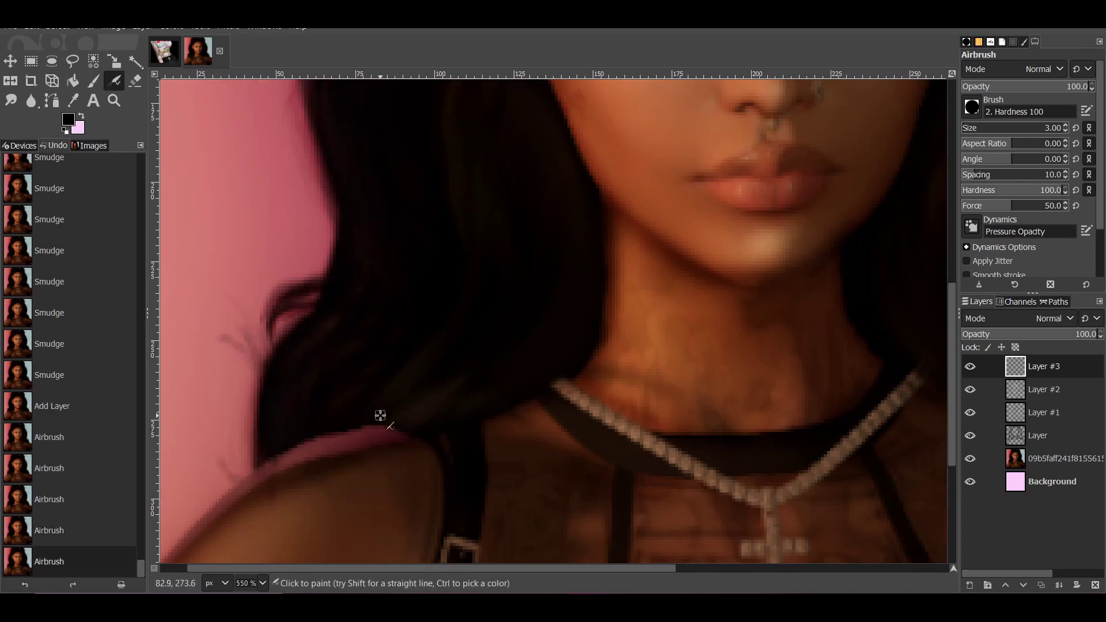
Airbrush dark strokes along the hair edge beside the neck.
left_click_drag(396, 436, 369, 432)
left_click_drag(369, 433, 346, 438)
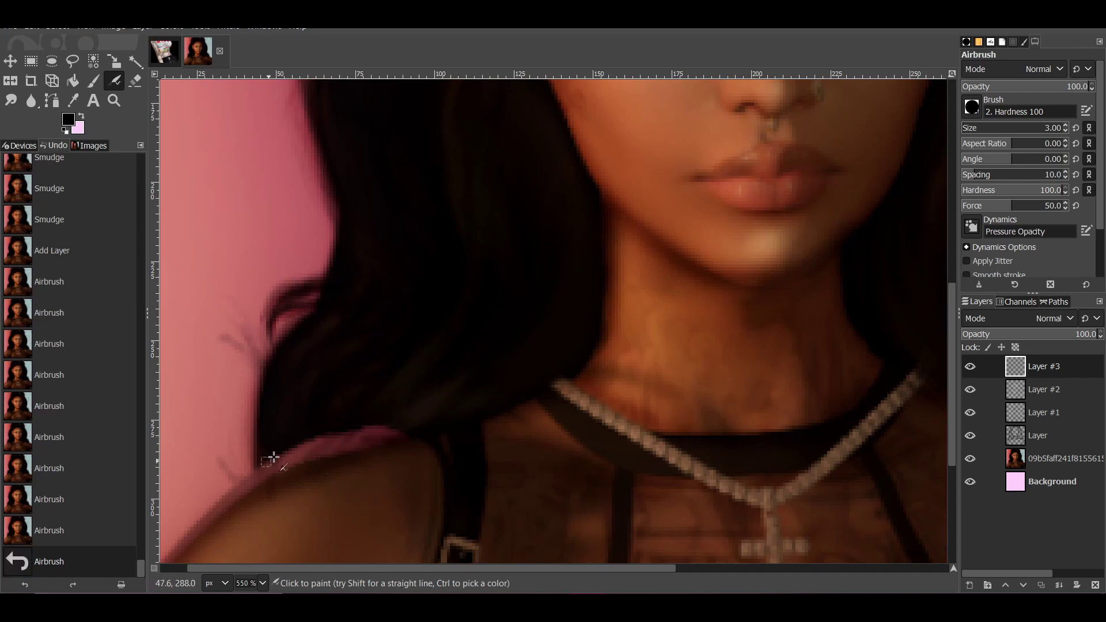
scroll(345, 342, "up", 5)
left_click_drag(304, 370, 297, 501)
left_click_drag(316, 346, 288, 542)
left_click_drag(340, 363, 321, 548)
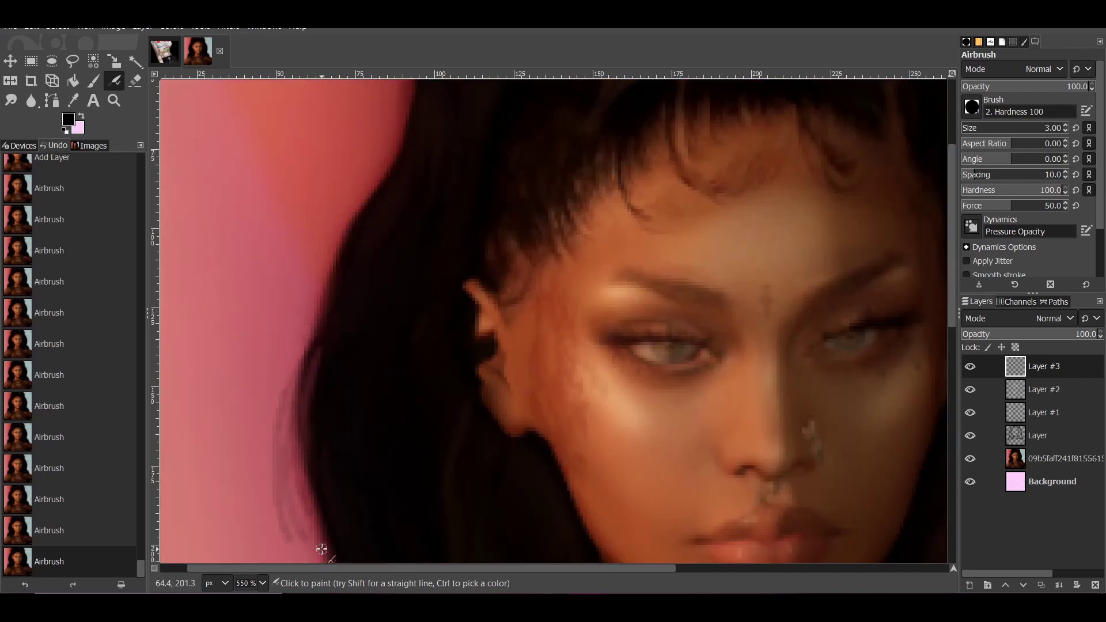
scroll(347, 328, "up", 5)
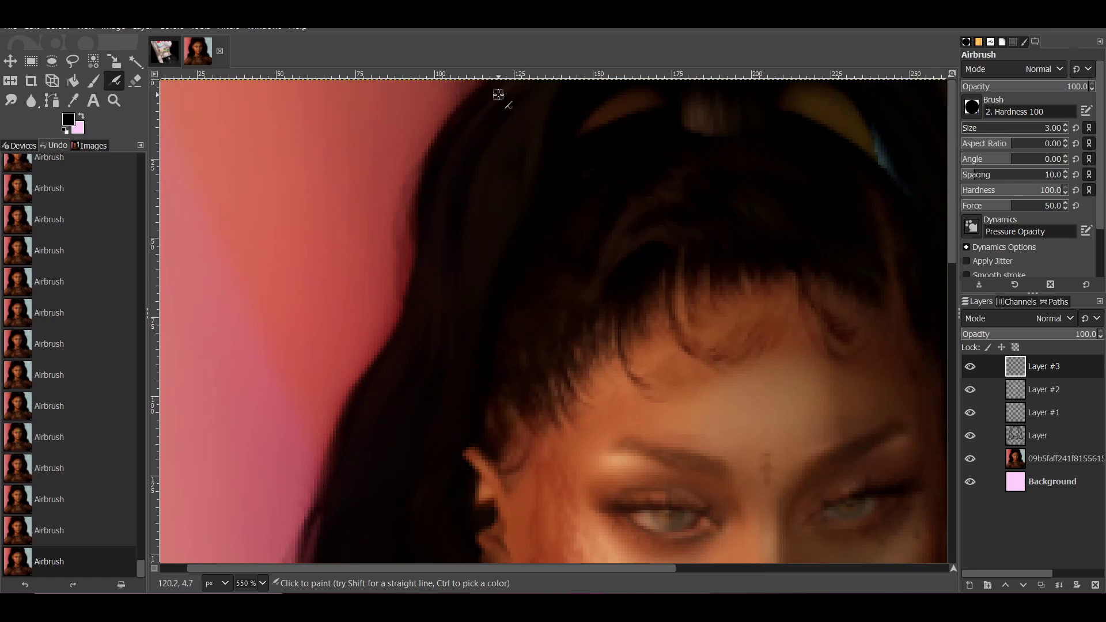
Extend a dark airbrushed hair wisp further to the right.
scroll(575, 275, "right", 3)
scroll(574, 275, "right", 3)
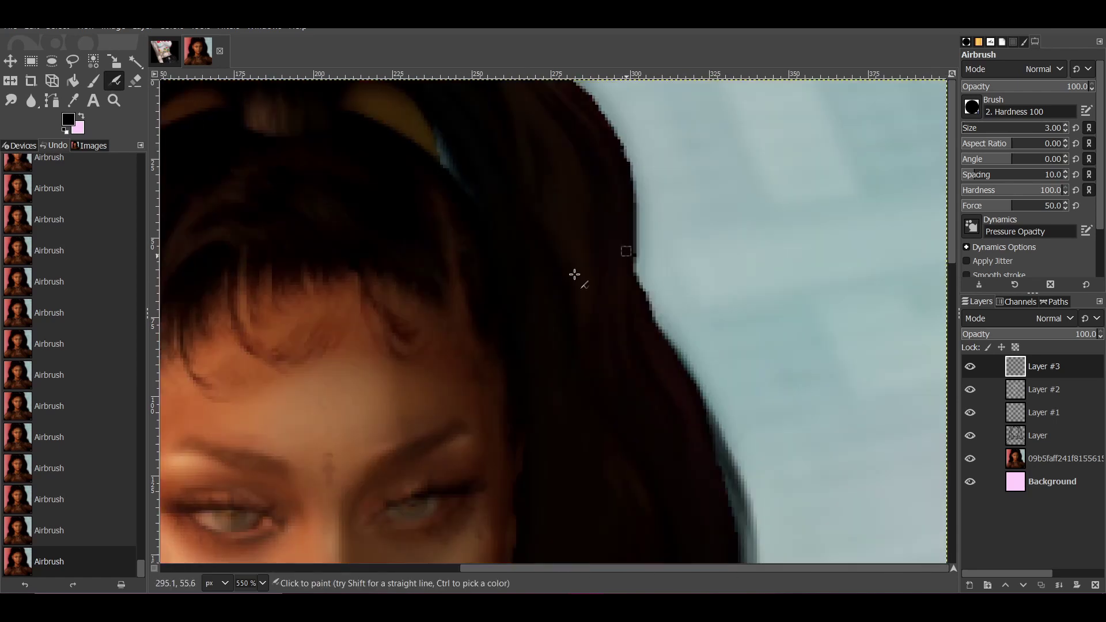
scroll(764, 356, "down", 2)
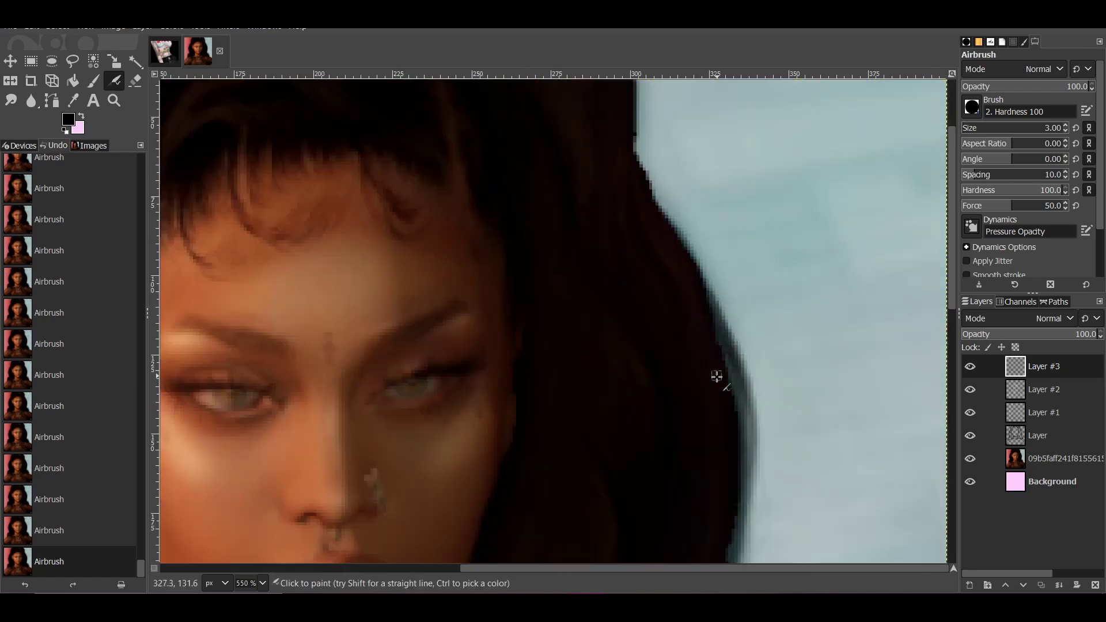
scroll(720, 369, "down", 5)
left_click_drag(749, 311, 830, 328)
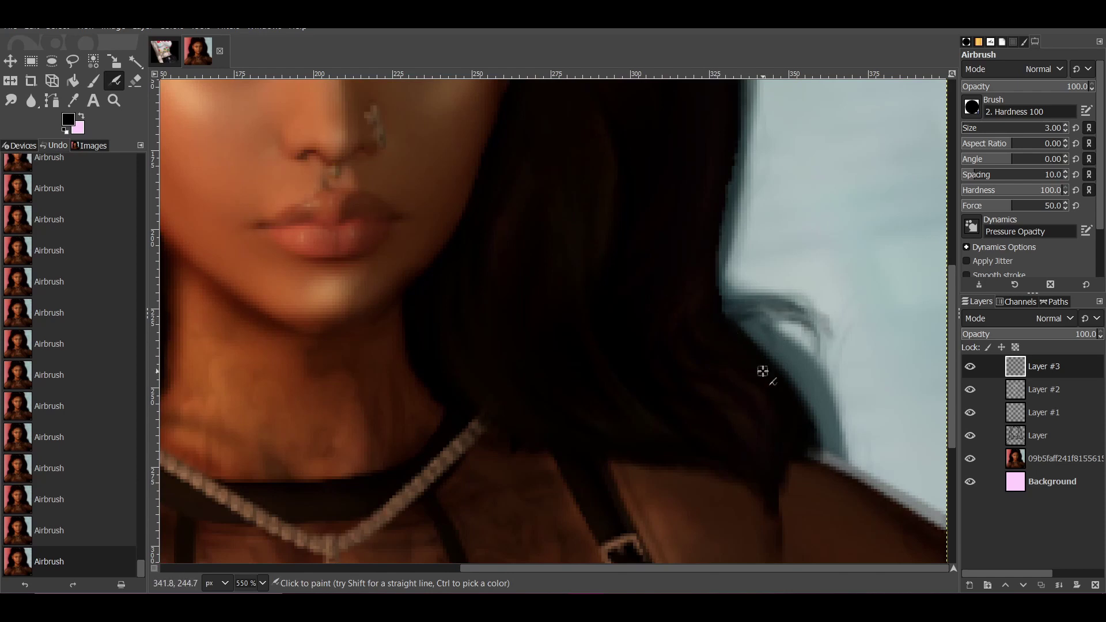
scroll(741, 420, "down", 2)
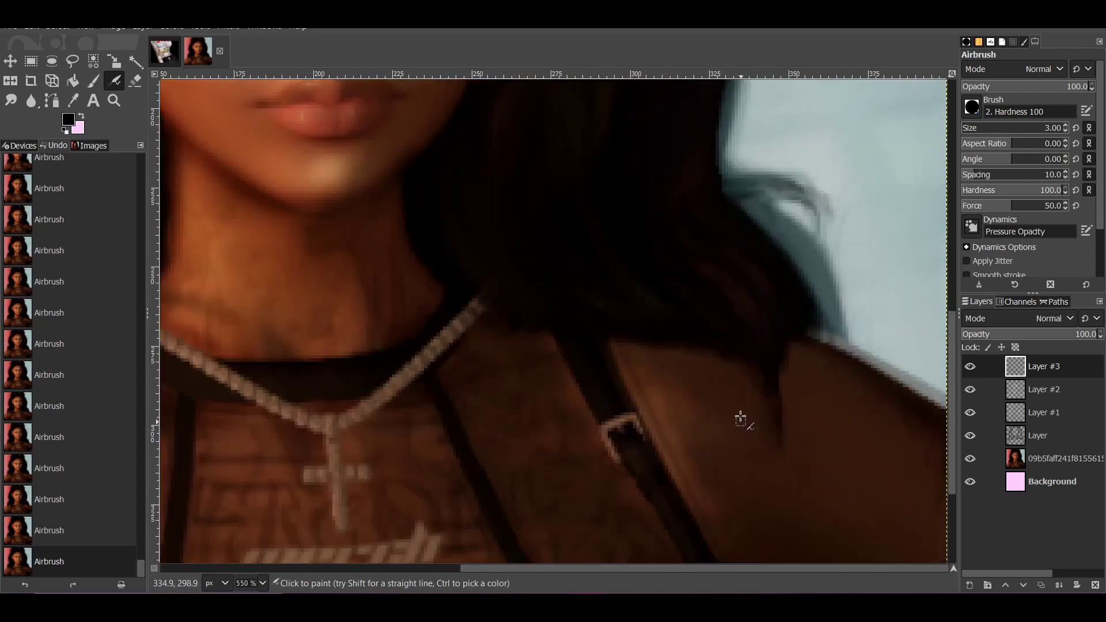
scroll(542, 319, "left", 3)
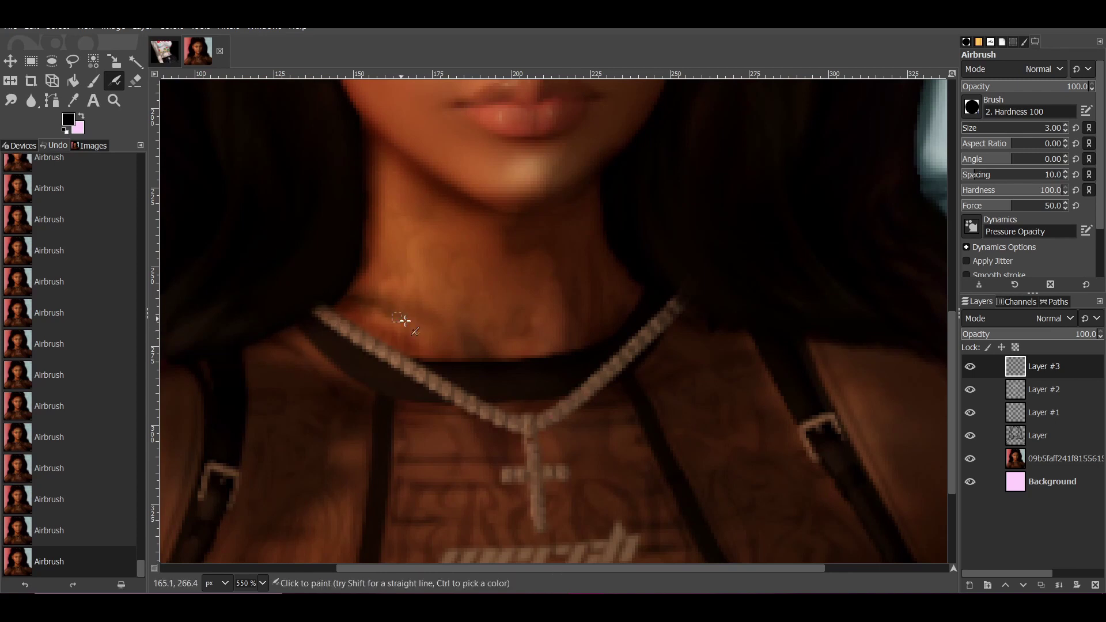
scroll(398, 322, "left", 4)
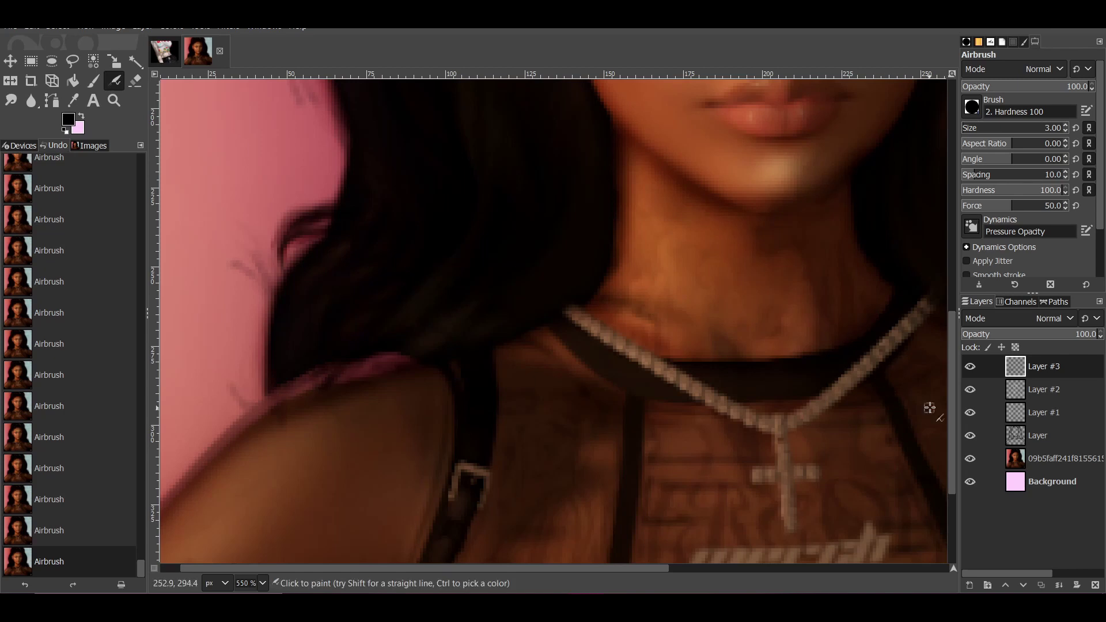
Paint over the pink sliver along the shoulder edge in black, then smudge it.
key("p")
left_click_drag(276, 390, 358, 365)
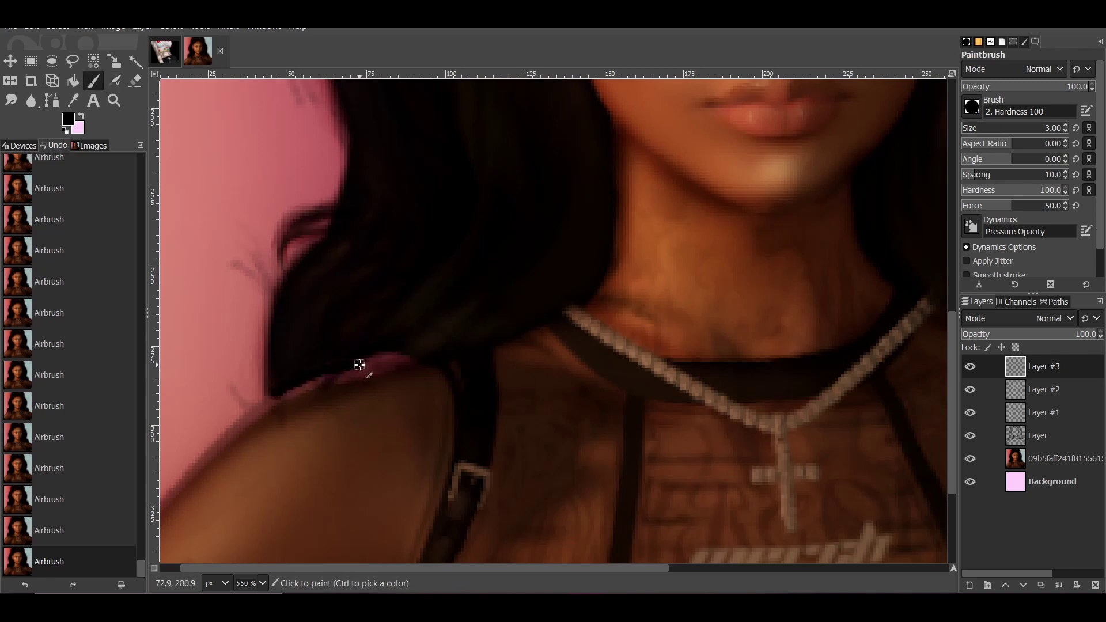
left_click(25, 585)
left_click(68, 119)
left_click(230, 254)
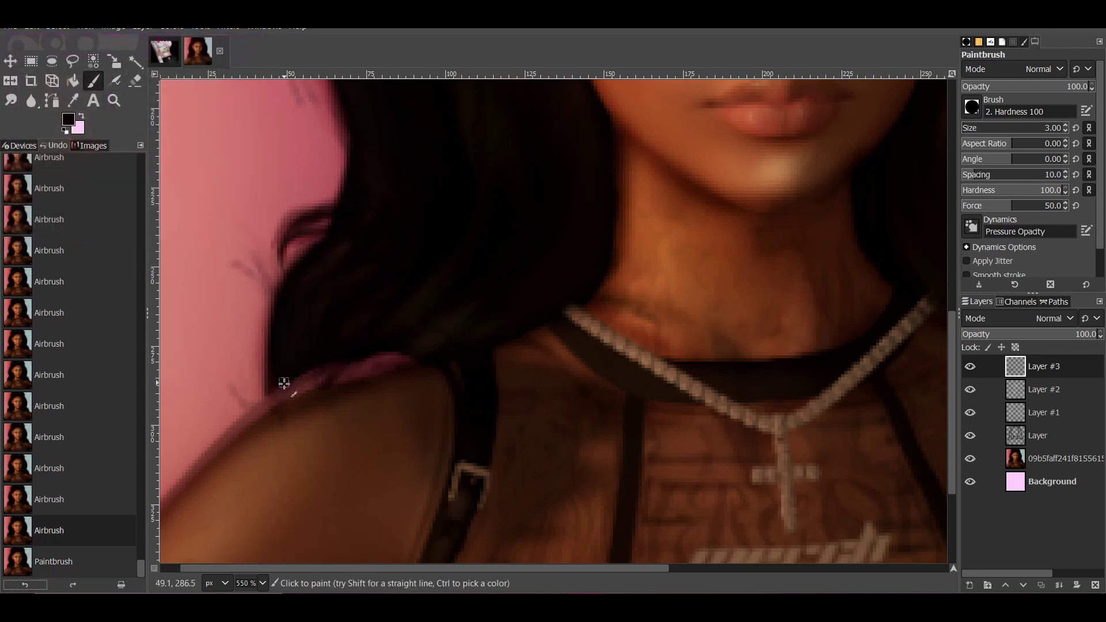
mouse_move(279, 408)
left_mouse_down()
mouse_move(420, 358)
mouse_move(273, 397)
left_mouse_up()
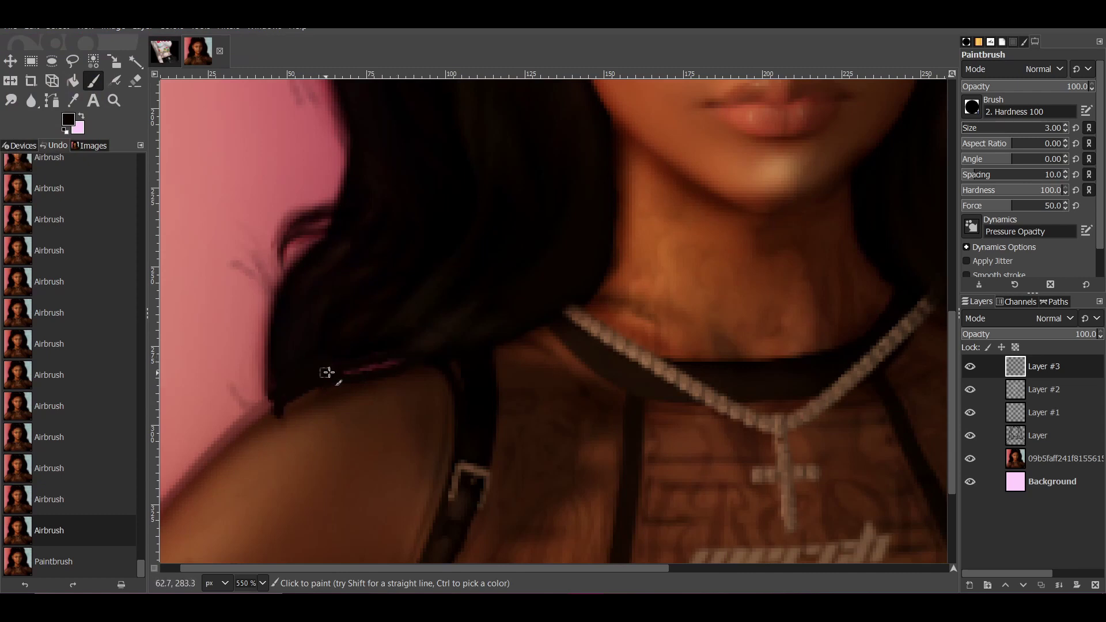
left_click_drag(328, 373, 398, 359)
key("ctrl+y")
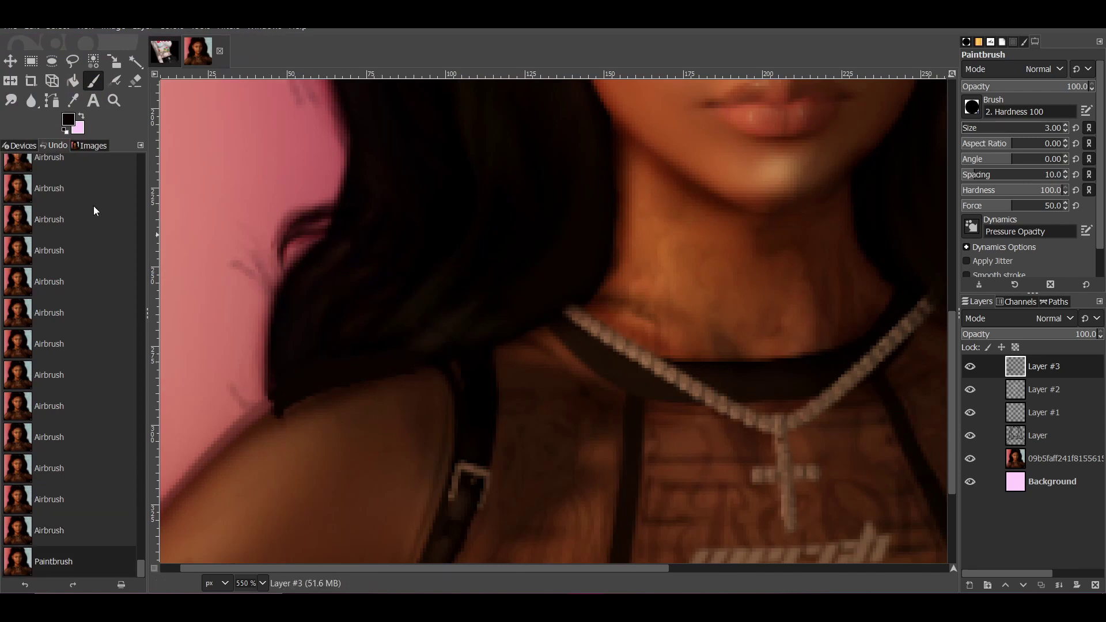
key("s")
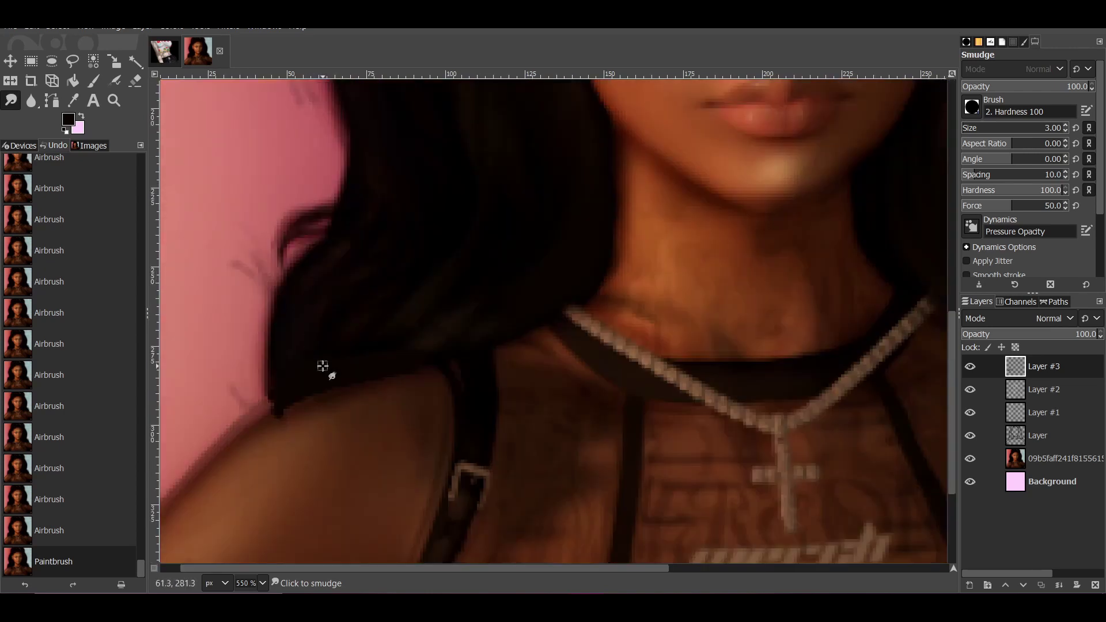
left_click(314, 375)
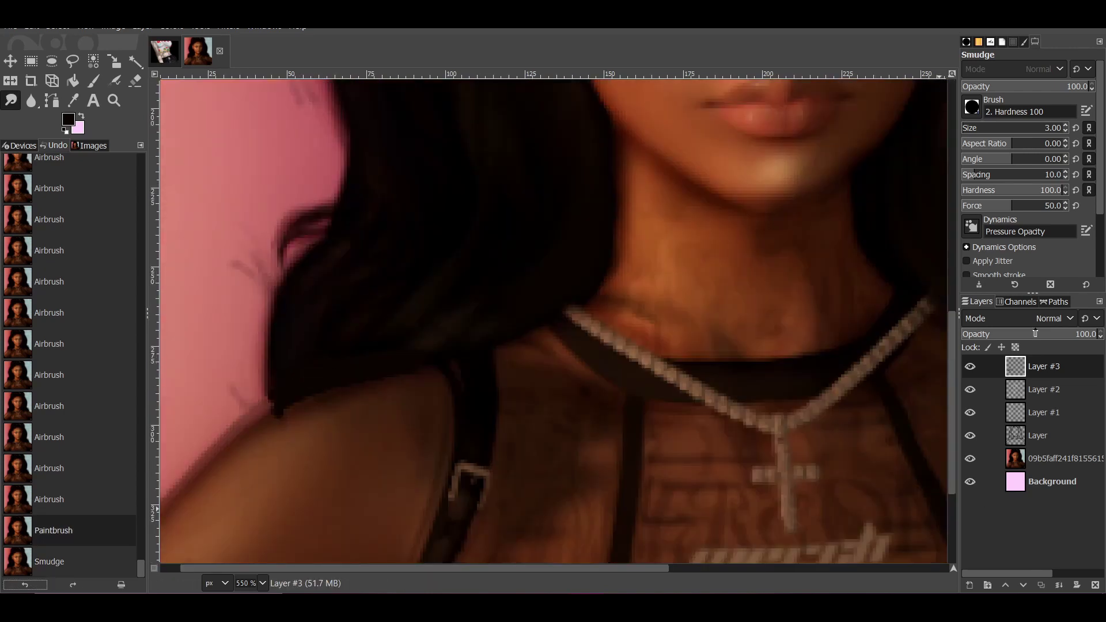
Merge Layer #3 down into the photo and smudge the hair edge into the shoulder.
left_click_drag(1047, 363, 1052, 437)
right_click(1053, 437)
left_click(974, 173)
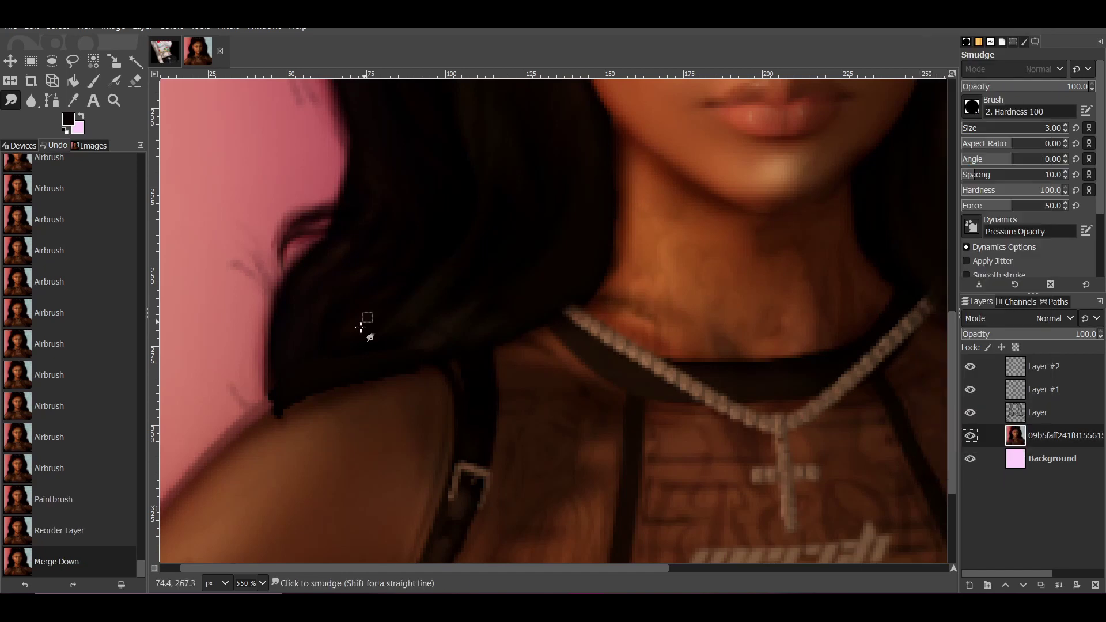
left_click(274, 385)
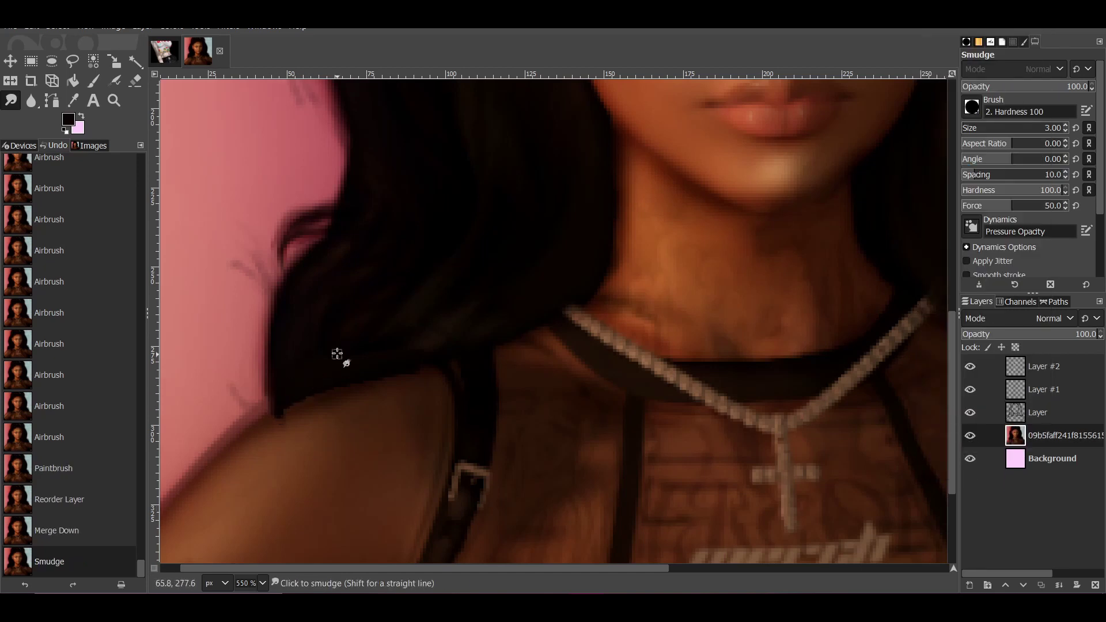
mouse_move(419, 339)
left_mouse_down()
mouse_move(438, 355)
mouse_move(371, 361)
mouse_move(361, 339)
mouse_move(403, 338)
left_mouse_up()
left_click(403, 338)
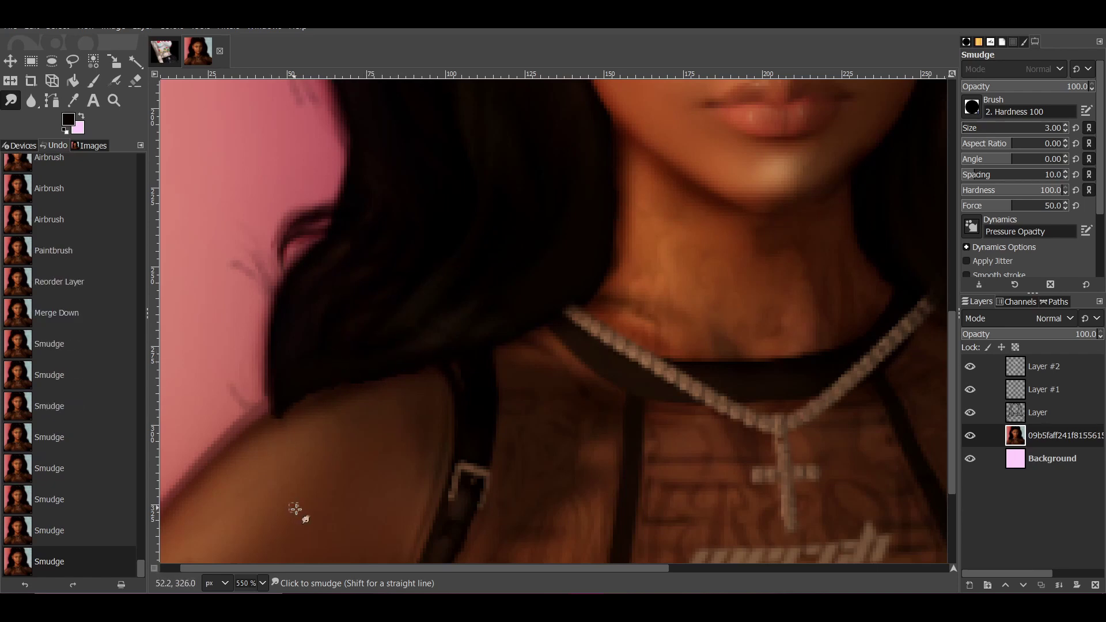
Add a new layer above Layer #2 for dark hair-edge strokes.
left_click(1066, 365)
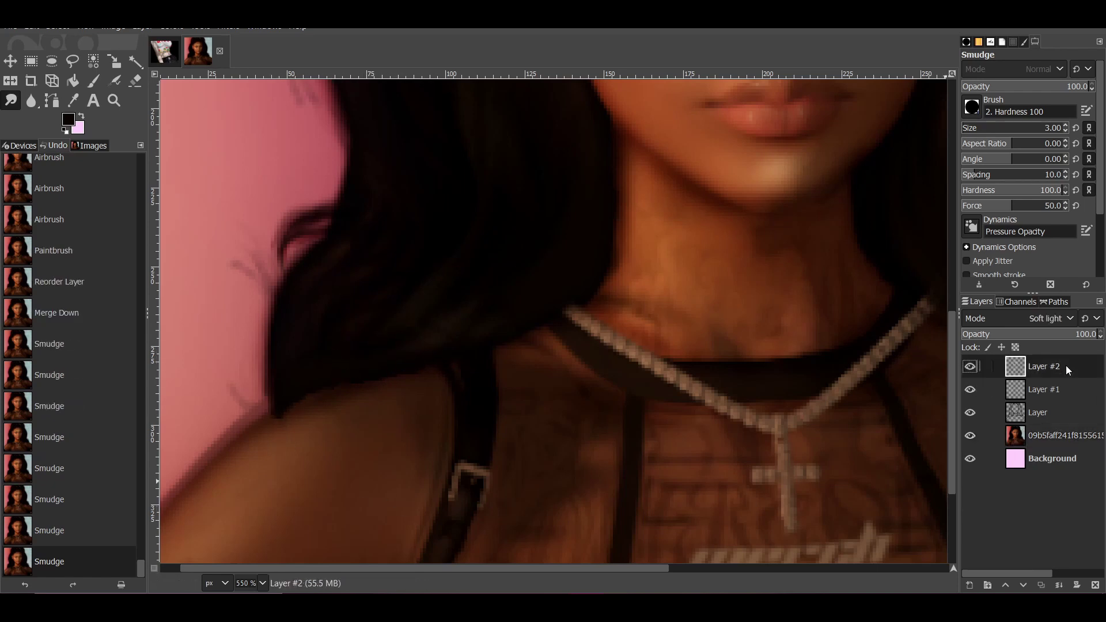
left_click(972, 585)
key("Return")
left_click(114, 81)
left_click_drag(299, 406, 285, 458)
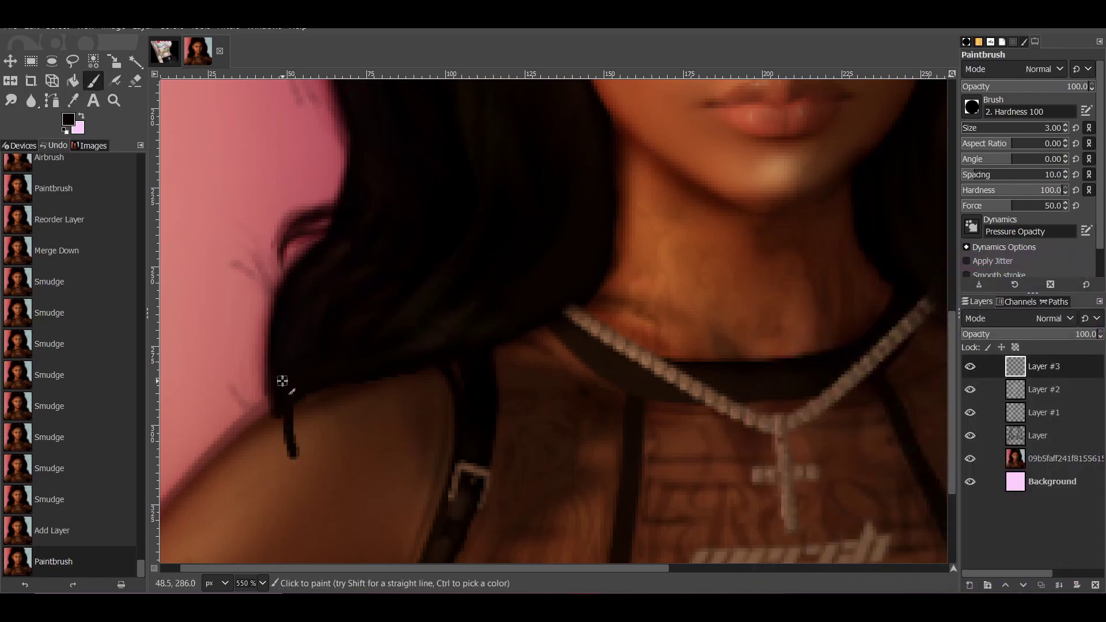
left_click(25, 585)
Airbrush soft dark strokes along the hair edge over the shoulder, then revert them.
left_click_drag(271, 366, 278, 452)
left_click(279, 452)
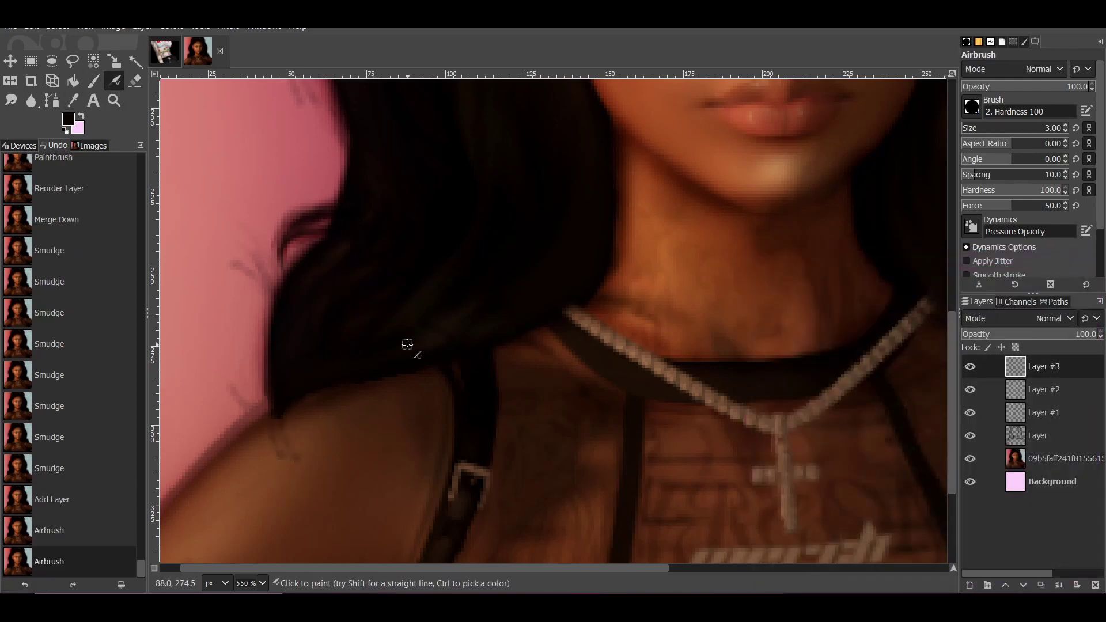
left_click_drag(380, 372, 344, 413)
left_click_drag(285, 432, 300, 461)
left_click_drag(277, 438, 288, 455)
left_click_drag(369, 430, 352, 429)
left_click_drag(345, 427, 340, 424)
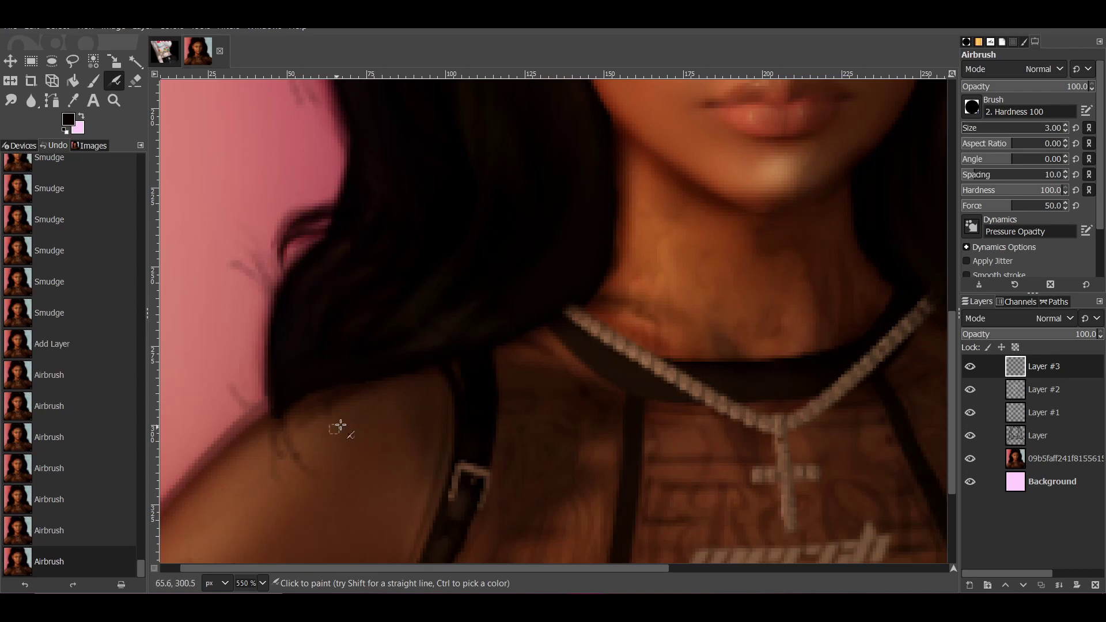
left_click(34, 581)
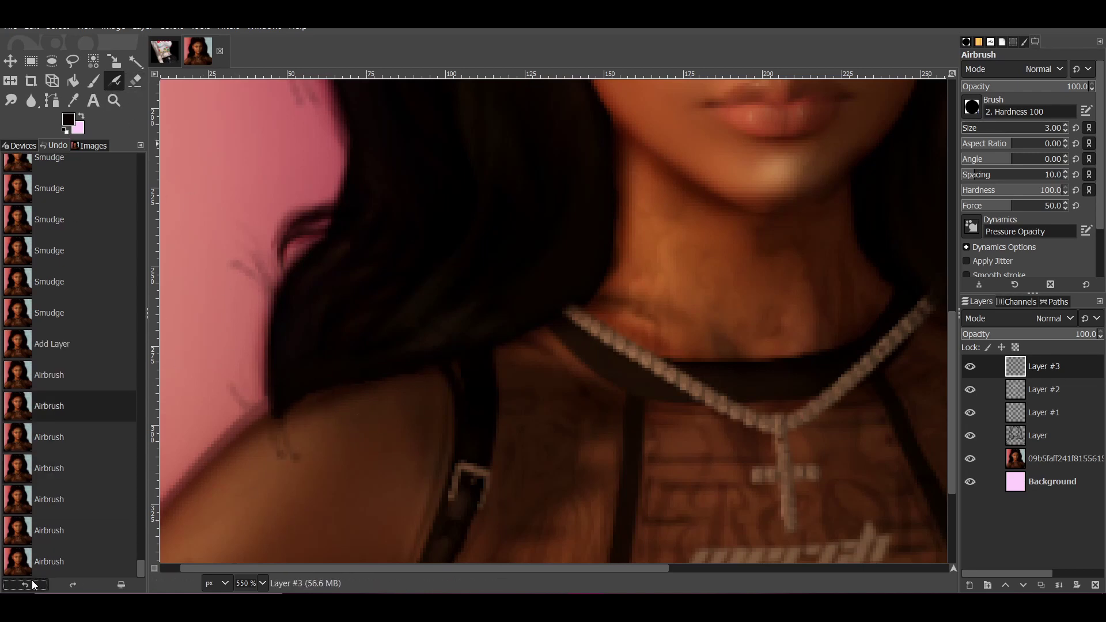
Redraw dark airbrush strokes outlining the hair edge where it meets the shoulder.
mouse_move(302, 371)
left_mouse_down()
mouse_move(280, 396)
mouse_move(302, 387)
left_mouse_up()
left_click(302, 388)
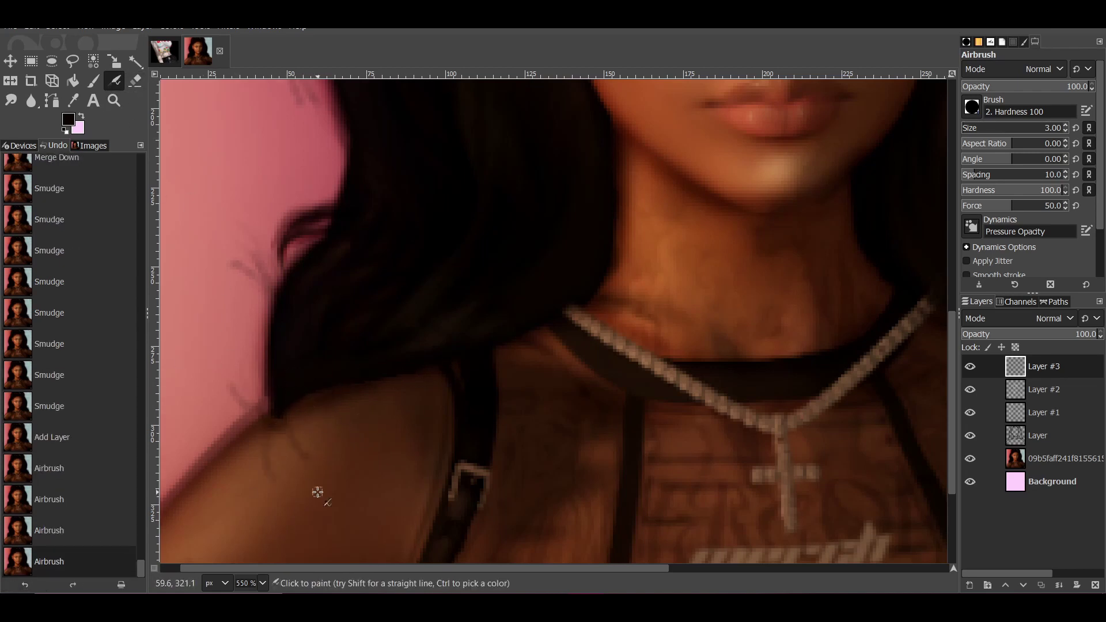
left_click(36, 583)
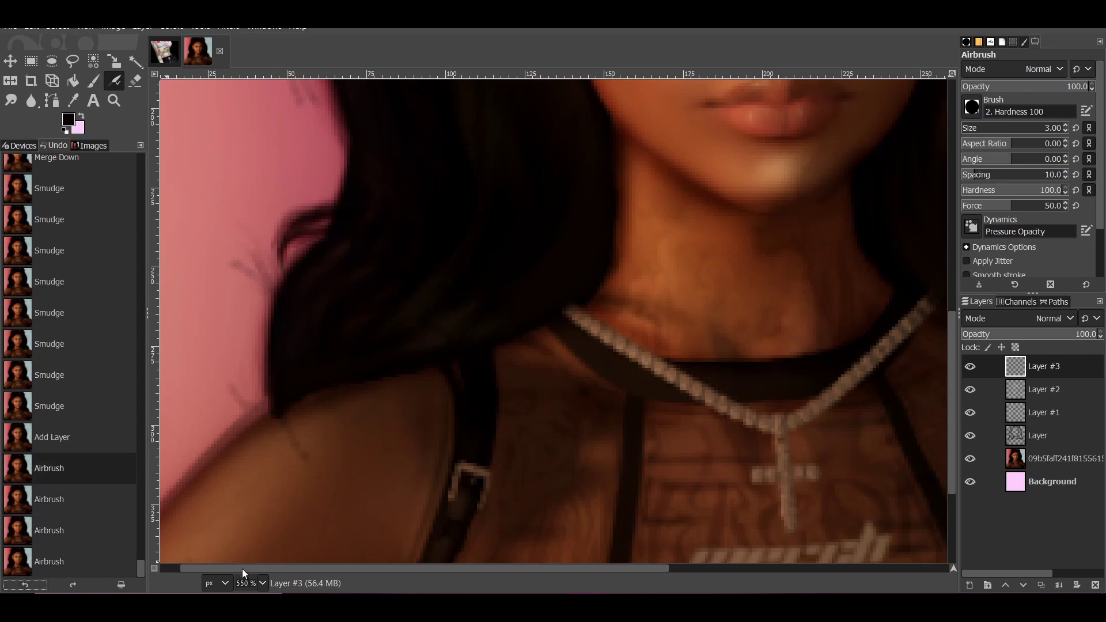
left_click_drag(242, 568, 265, 569)
left_click(220, 451)
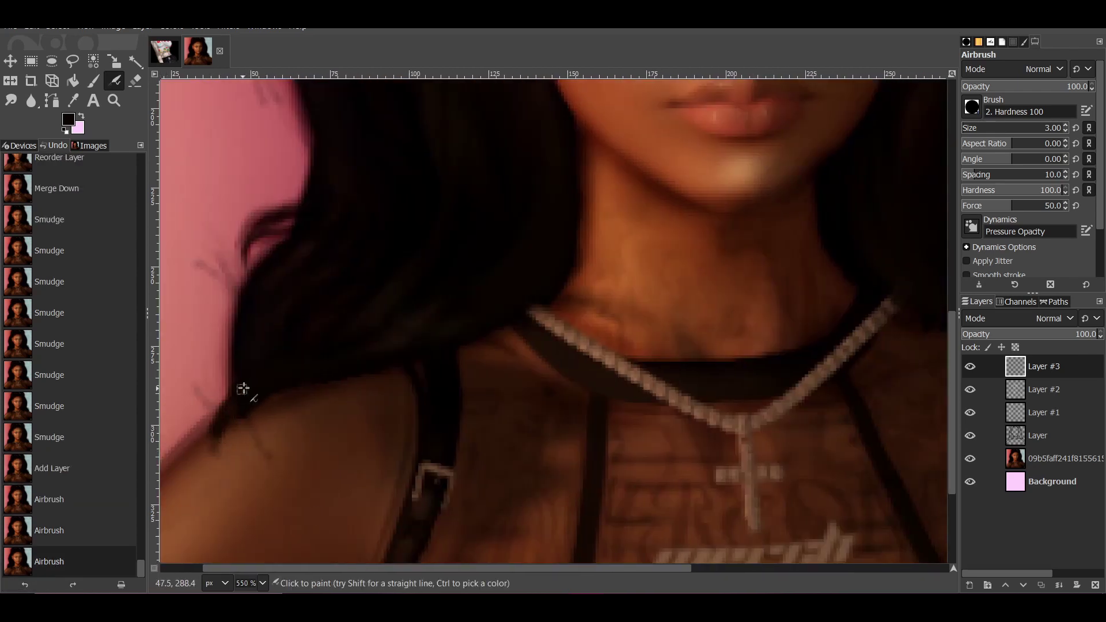
left_click_drag(213, 442, 234, 403)
mouse_move(414, 363)
left_mouse_down()
mouse_move(439, 343)
mouse_move(389, 377)
mouse_move(420, 418)
mouse_move(430, 381)
left_mouse_up()
left_click_drag(438, 369, 529, 342)
scroll(246, 326, "up", 10)
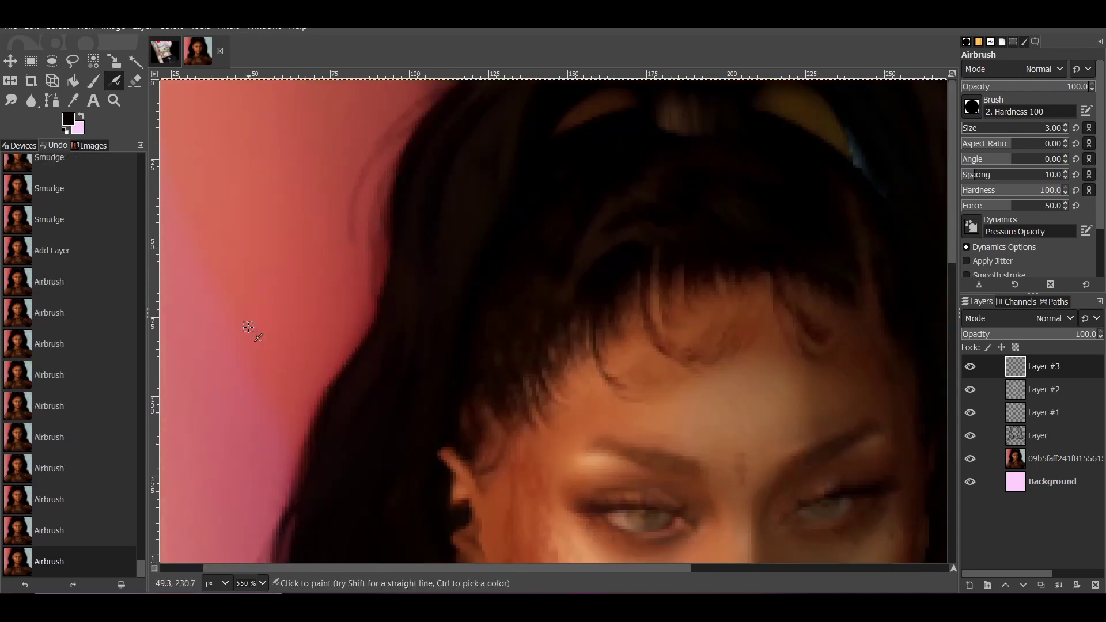
Smudge the upper hair edge into the pink background on the photo layer with size 4.
key("s")
left_click(1026, 456)
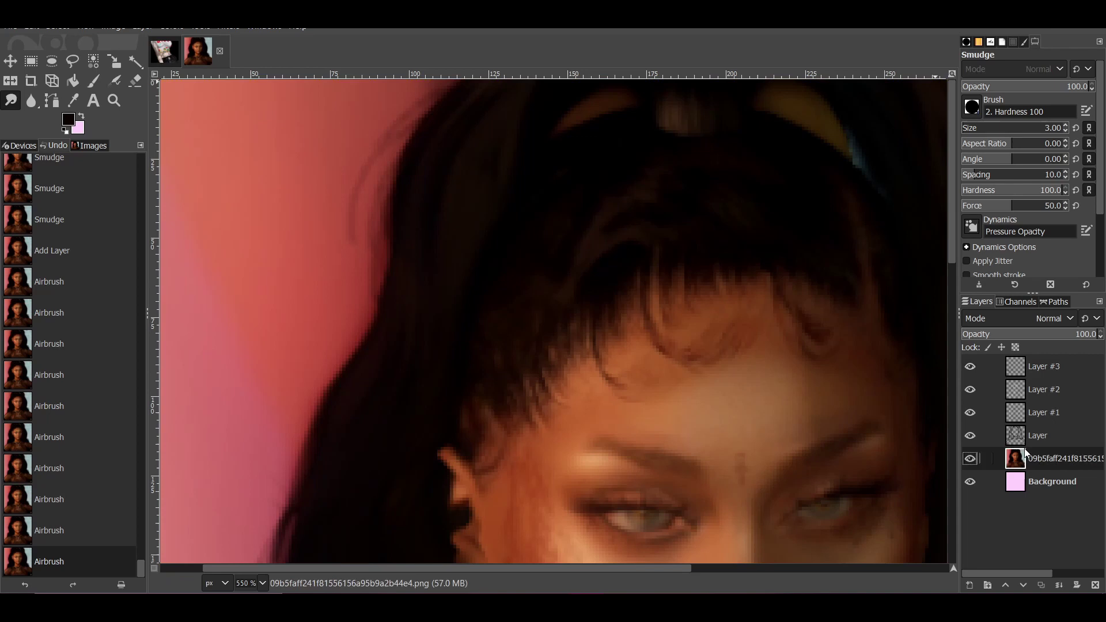
left_click(1065, 124)
left_click_drag(351, 224, 363, 191)
mouse_move(352, 230)
left_mouse_down()
mouse_move(382, 149)
mouse_move(334, 203)
mouse_move(349, 216)
left_mouse_up()
mouse_move(352, 224)
left_mouse_down()
mouse_move(366, 308)
mouse_move(395, 201)
left_mouse_up()
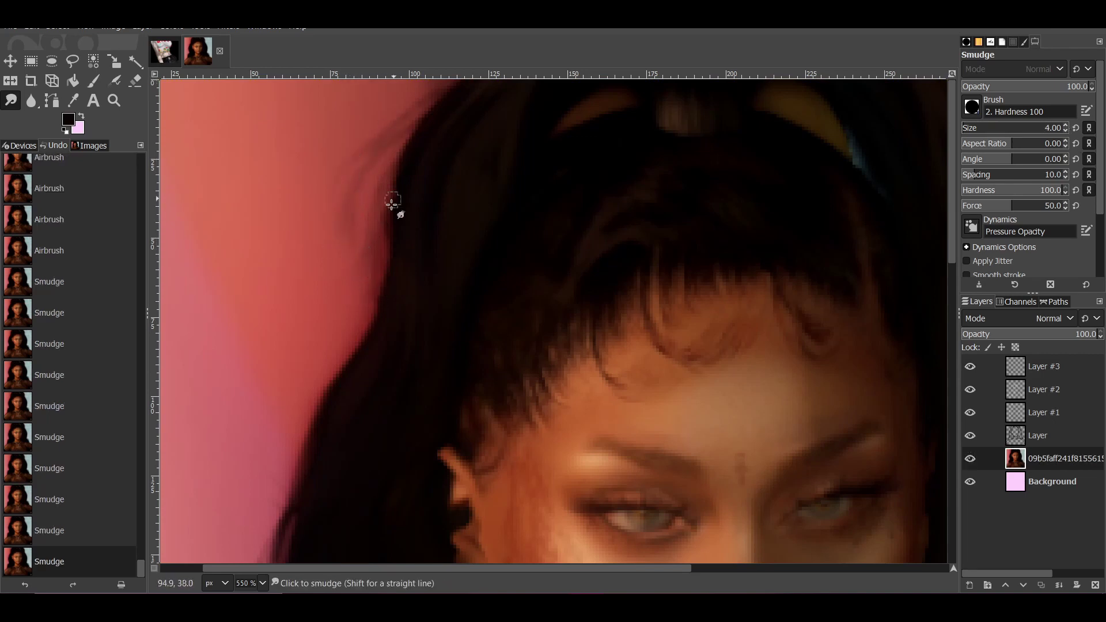
Smudge the lower hair edge beside the shoulder into the background.
left_click_drag(453, 569, 411, 568)
scroll(341, 422, "down", 5)
mouse_move(353, 491)
left_mouse_down()
mouse_move(358, 524)
mouse_move(349, 502)
left_mouse_up()
scroll(344, 420, "down", 5)
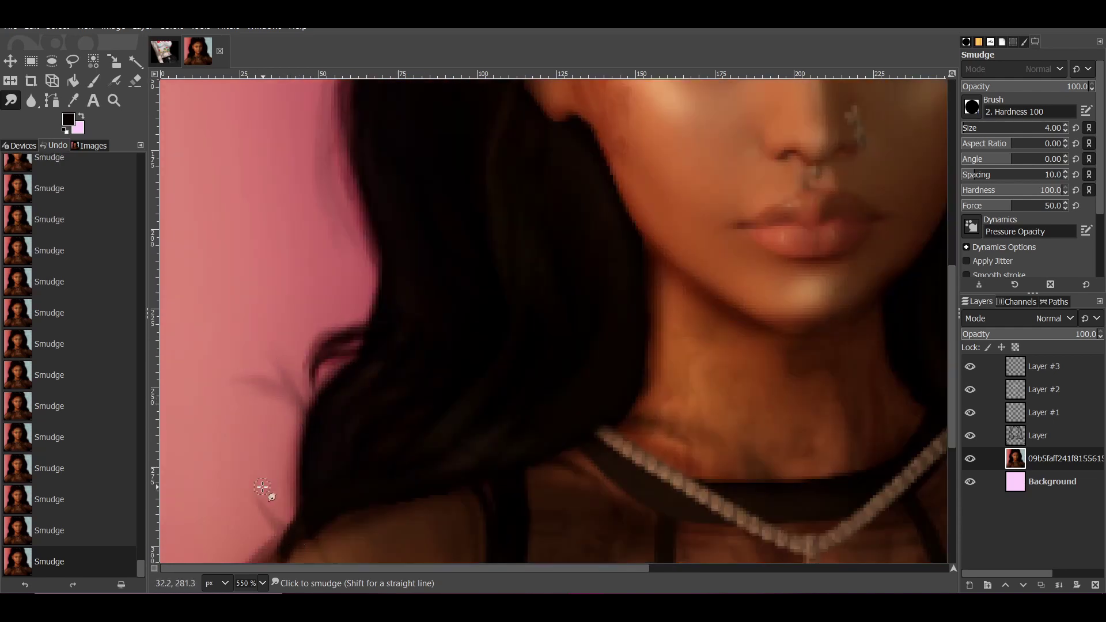
scroll(262, 488, "down", 5)
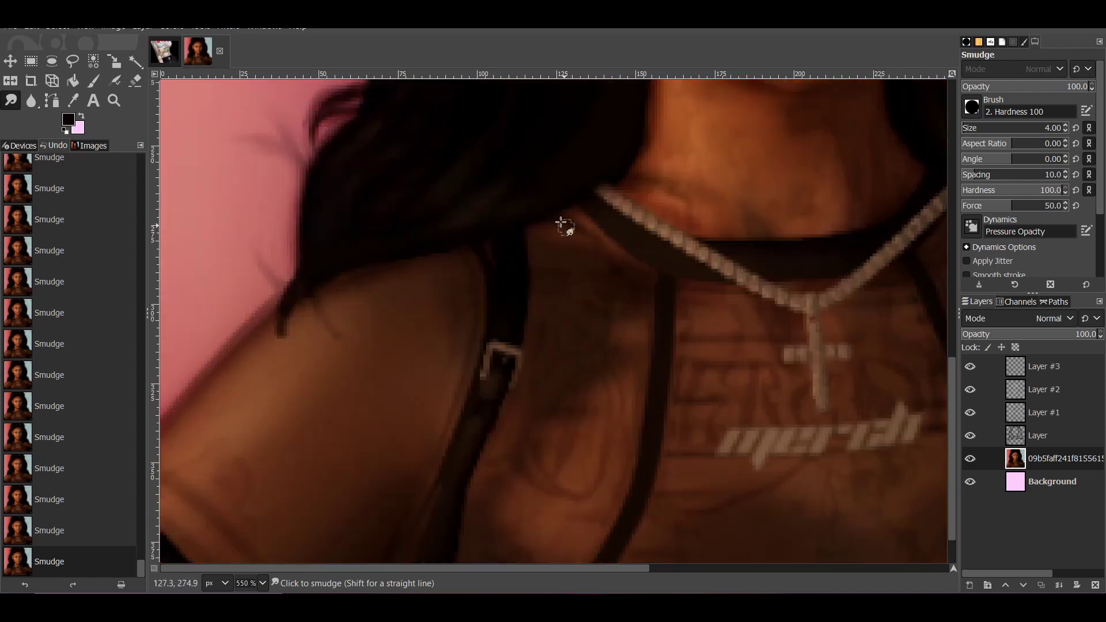
left_click_drag(580, 568, 880, 568)
scroll(727, 456, "up", 10)
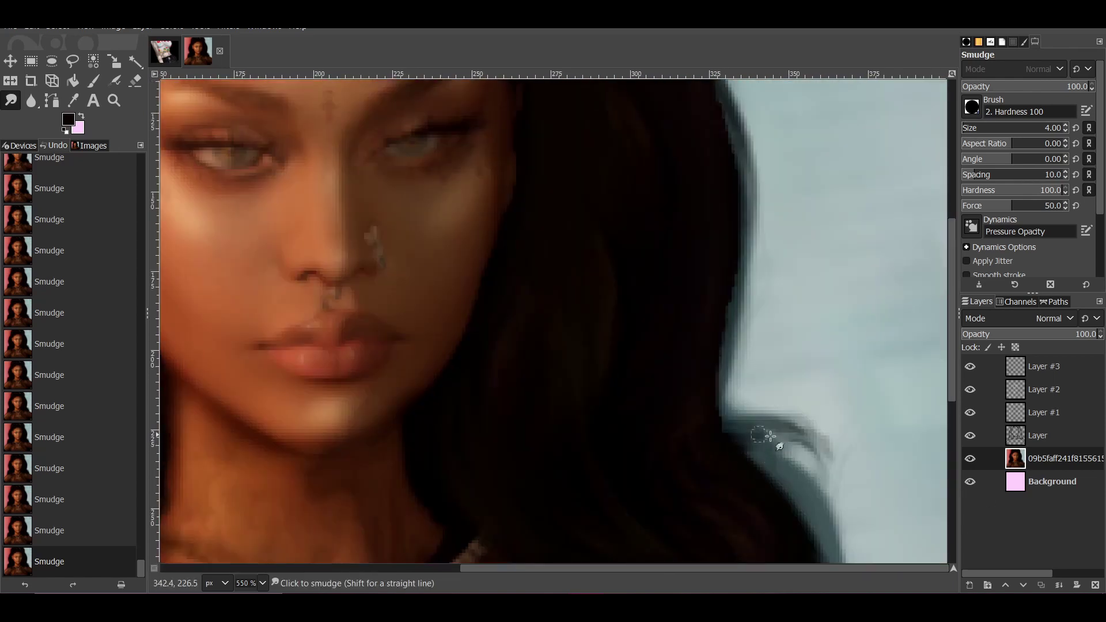
Undo the last three smudge strokes, then redo one of them.
left_click(35, 588)
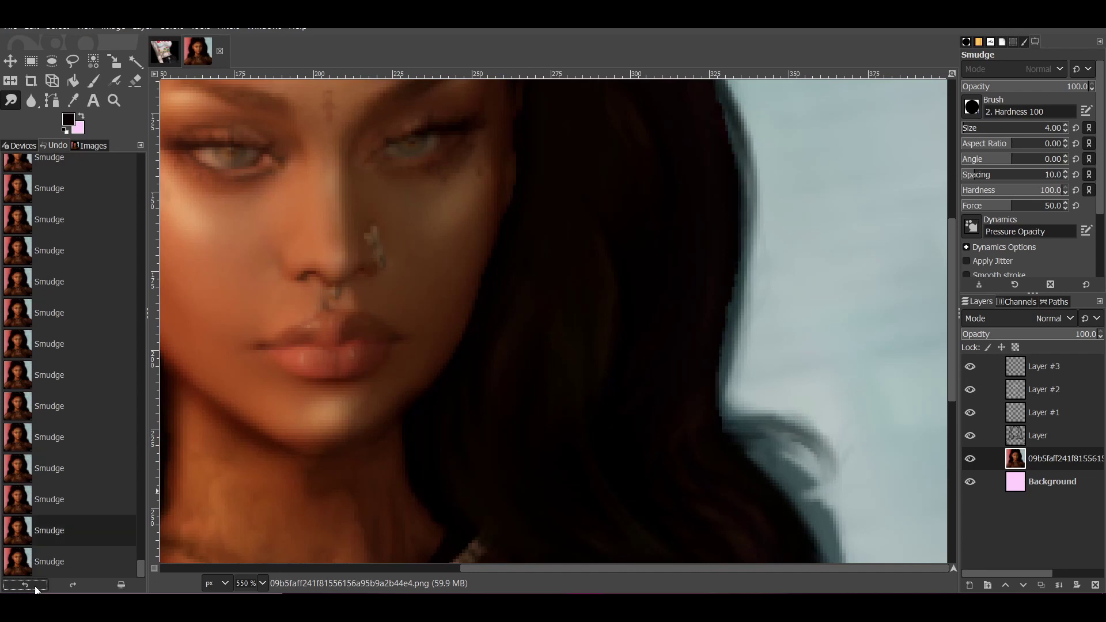
left_click(36, 585)
left_click(37, 585)
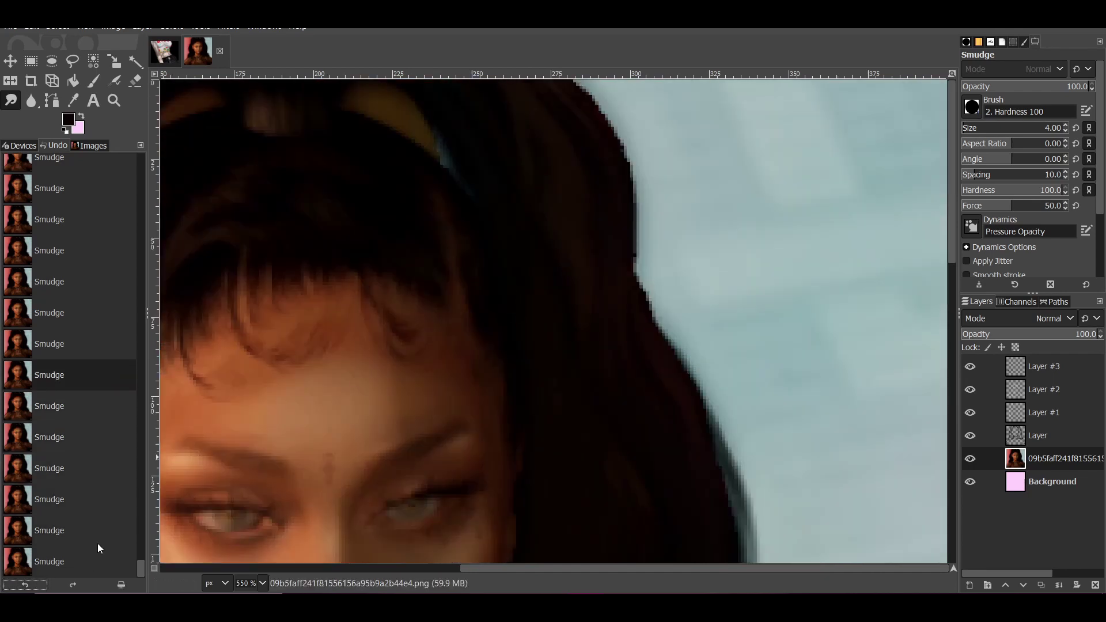
left_click(73, 585)
scroll(634, 226, "down", 10)
scroll(634, 227, "up", 3)
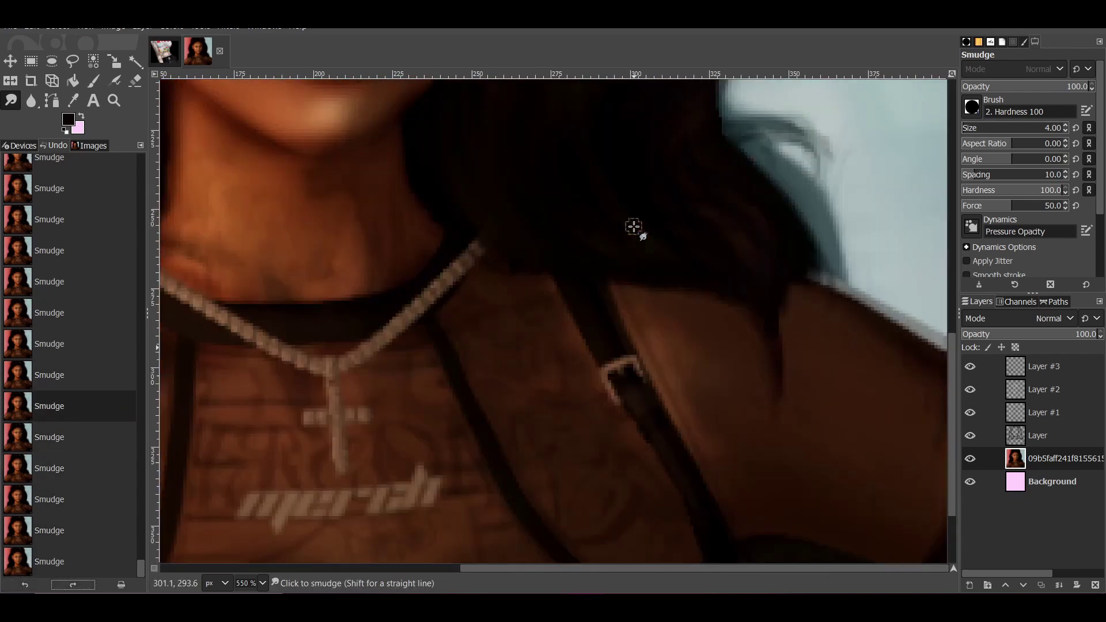
scroll(634, 227, "up", 7)
Add a new Layer #4 above Layer #3 and switch to a small size-2 airbrush.
left_click(1066, 389)
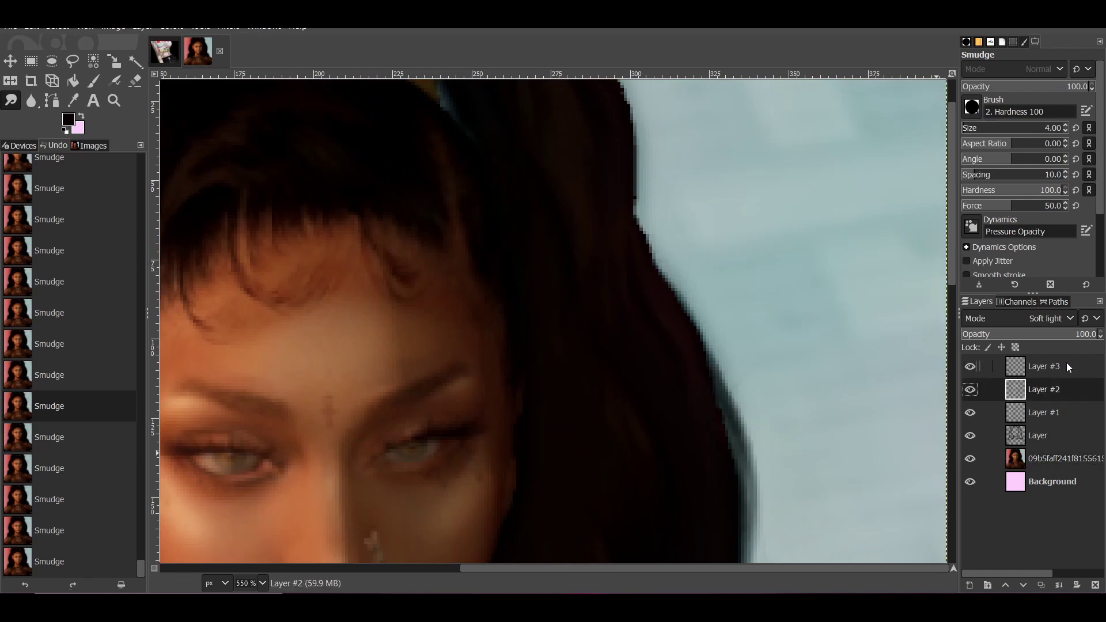
left_click(1067, 366)
left_click(968, 585)
key("Return")
key("a")
key("bracketleft")
key("bracketleft")
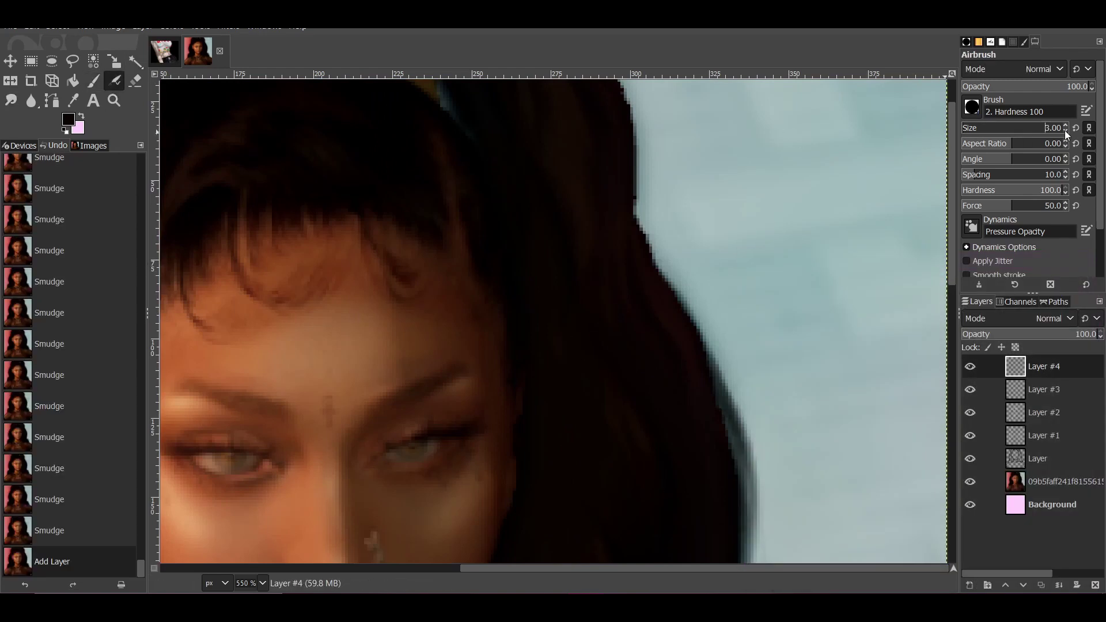
scroll(599, 149, "up", 1)
Airbrush thin dark flyaway strands along the upper hair edge.
left_click_drag(638, 190, 677, 316)
left_click_drag(694, 377, 706, 397)
left_click_drag(740, 424, 749, 455)
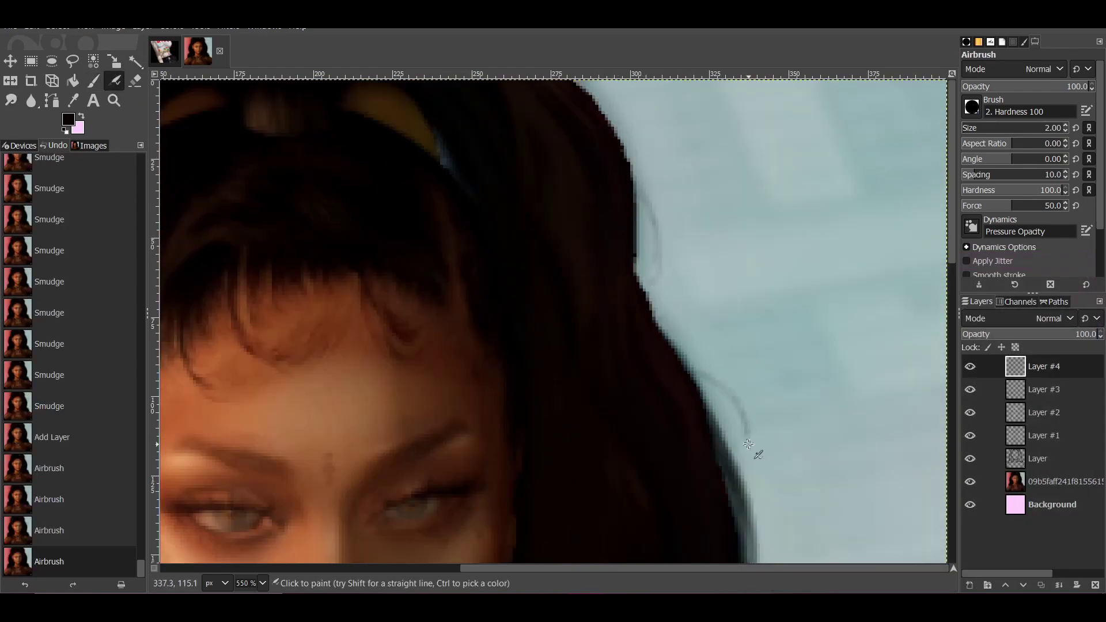
left_click_drag(700, 374, 746, 438)
left_click_drag(703, 397, 713, 421)
left_click(633, 195)
left_click_drag(640, 164, 660, 216)
left_click_drag(640, 226, 650, 260)
Paint more thin dark strands along the lower hair edge.
scroll(773, 217, "down", 10)
scroll(703, 346, "up", 5)
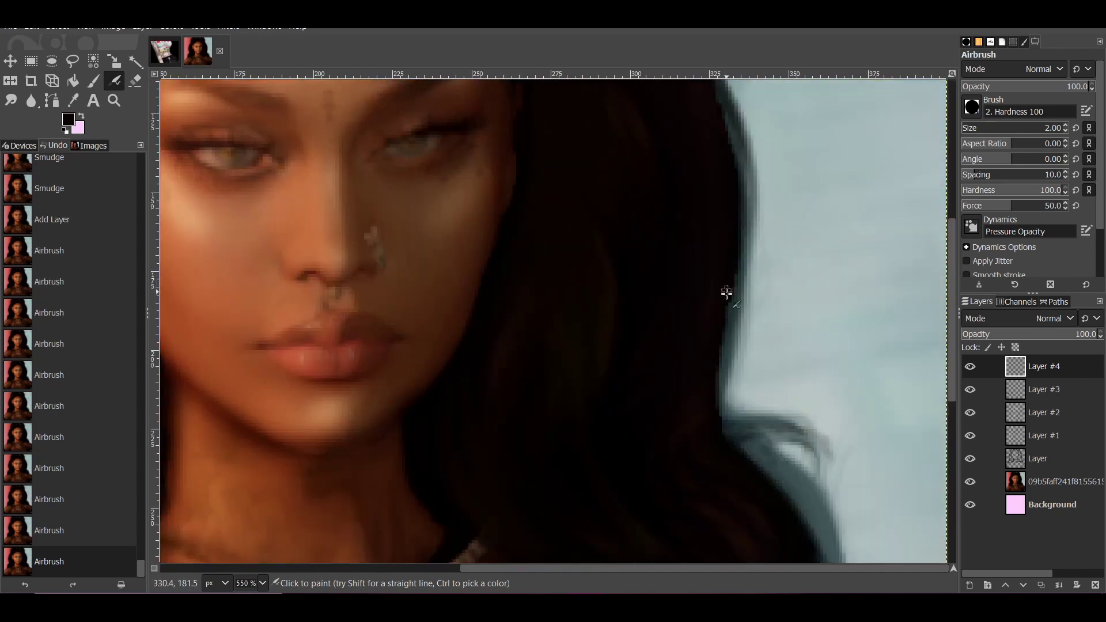
left_click_drag(830, 455, 807, 445)
mouse_move(795, 450)
left_mouse_down()
mouse_move(767, 441)
mouse_move(786, 465)
left_mouse_up()
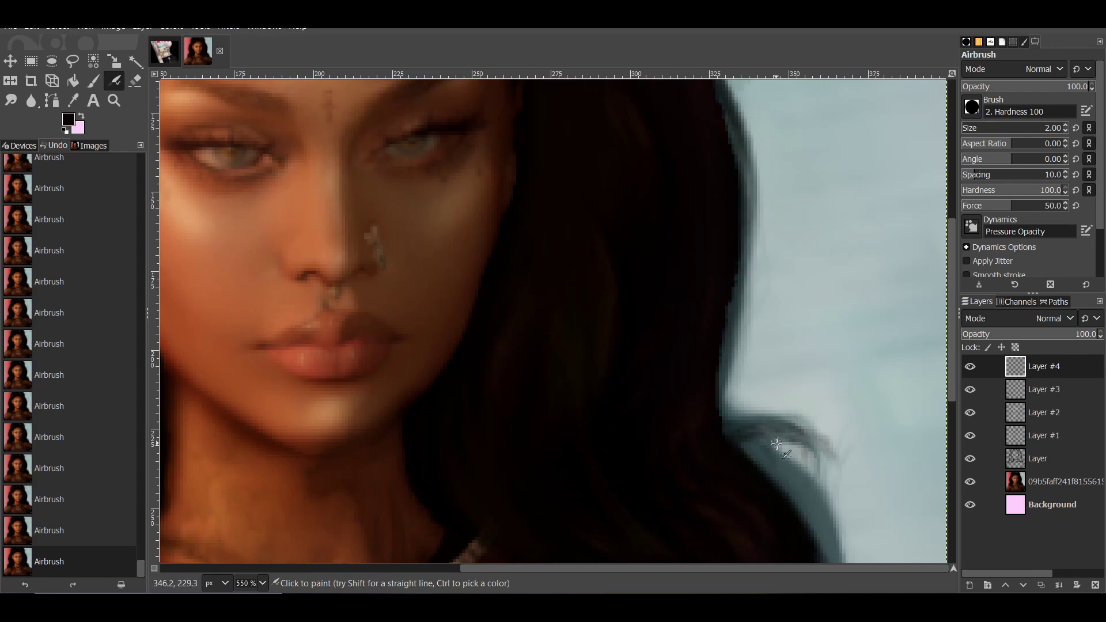
scroll(835, 270, "down", 10)
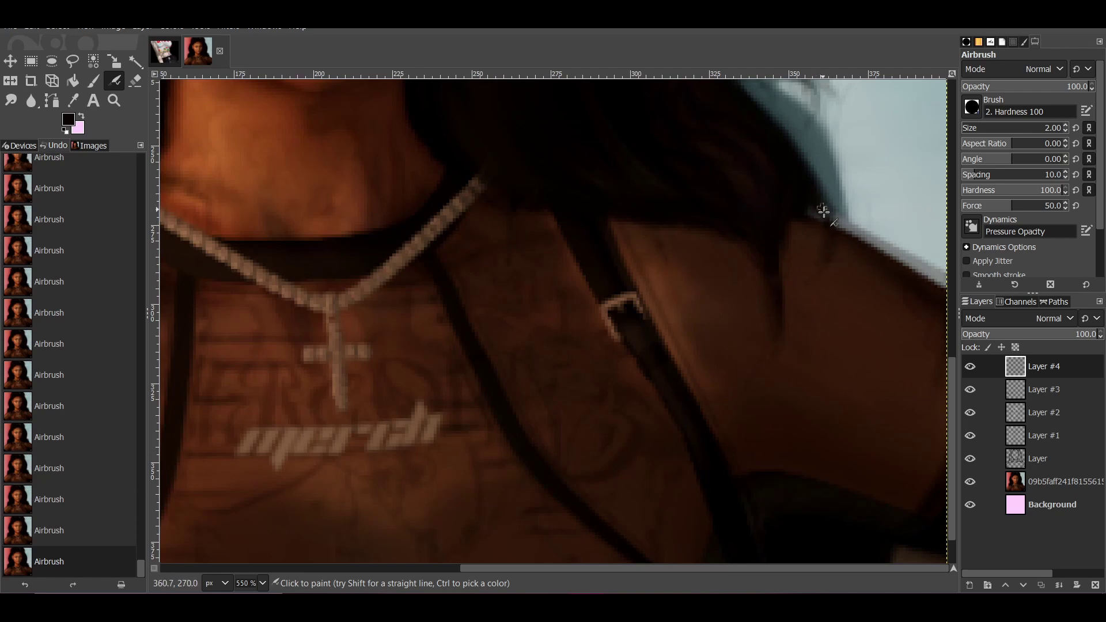
scroll(824, 211, "down", 4, "ctrl")
scroll(807, 344, "up", 4, "ctrl")
left_click_drag(664, 353, 730, 417)
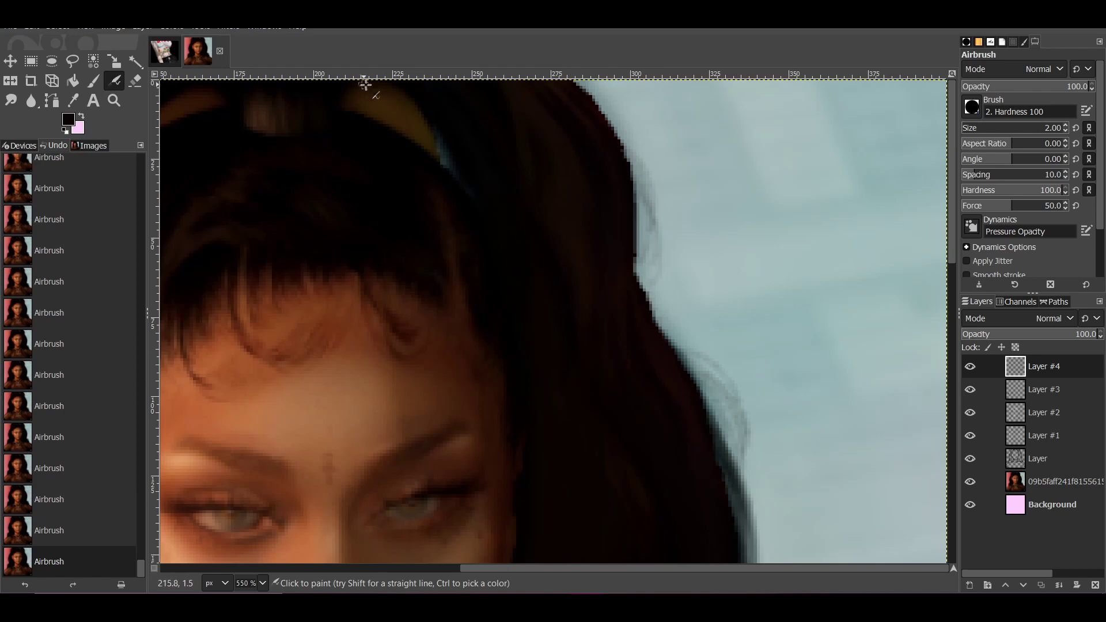
Add another thin strand along the hair edge near the shoulder.
scroll(469, 107, "left", 5)
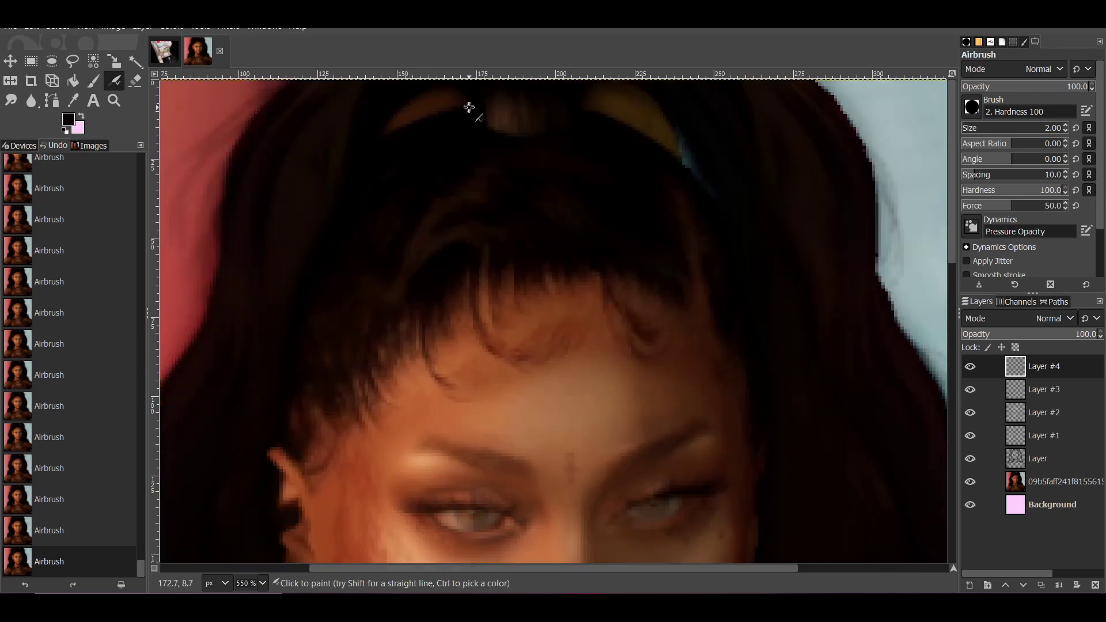
scroll(882, 268, "down", 4, "ctrl")
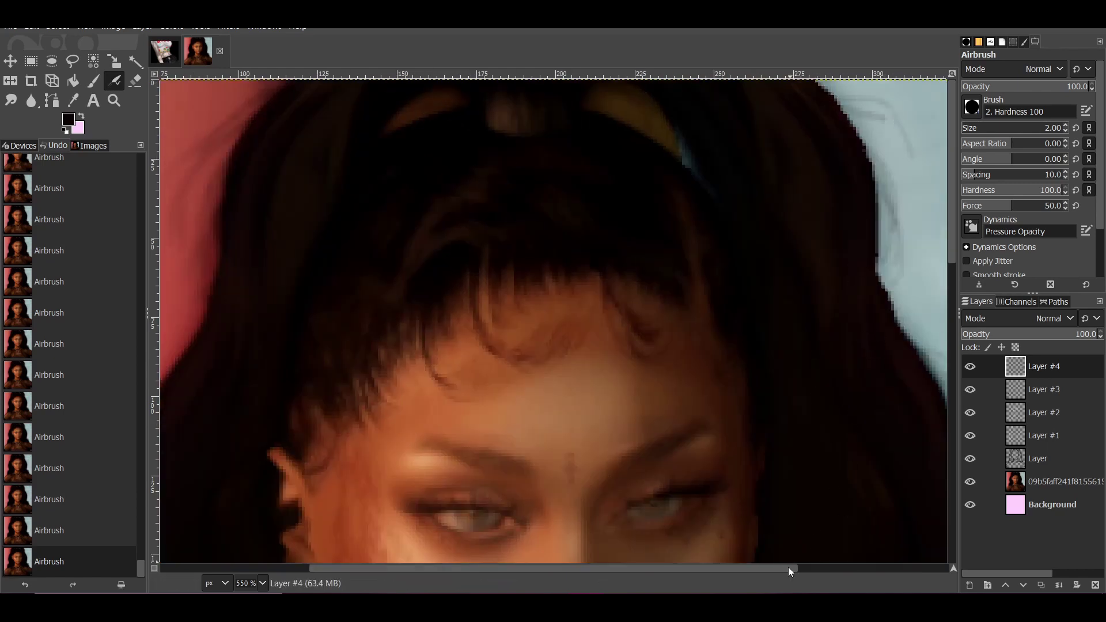
scroll(874, 349, "up", 4, "ctrl")
scroll(896, 571, "right", 3)
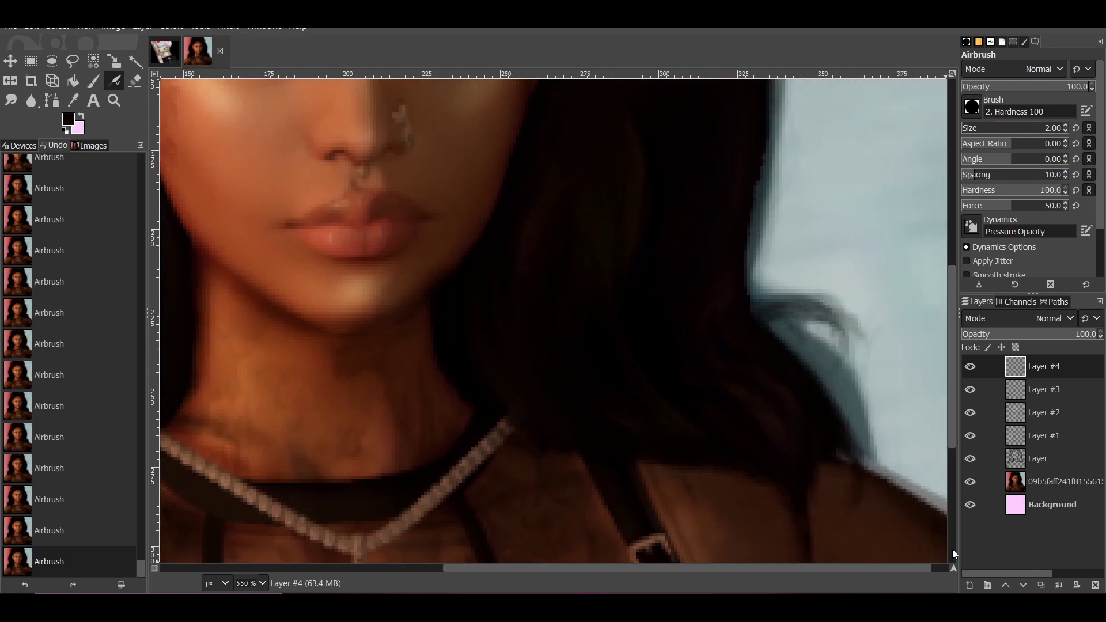
scroll(953, 548, "up", 5)
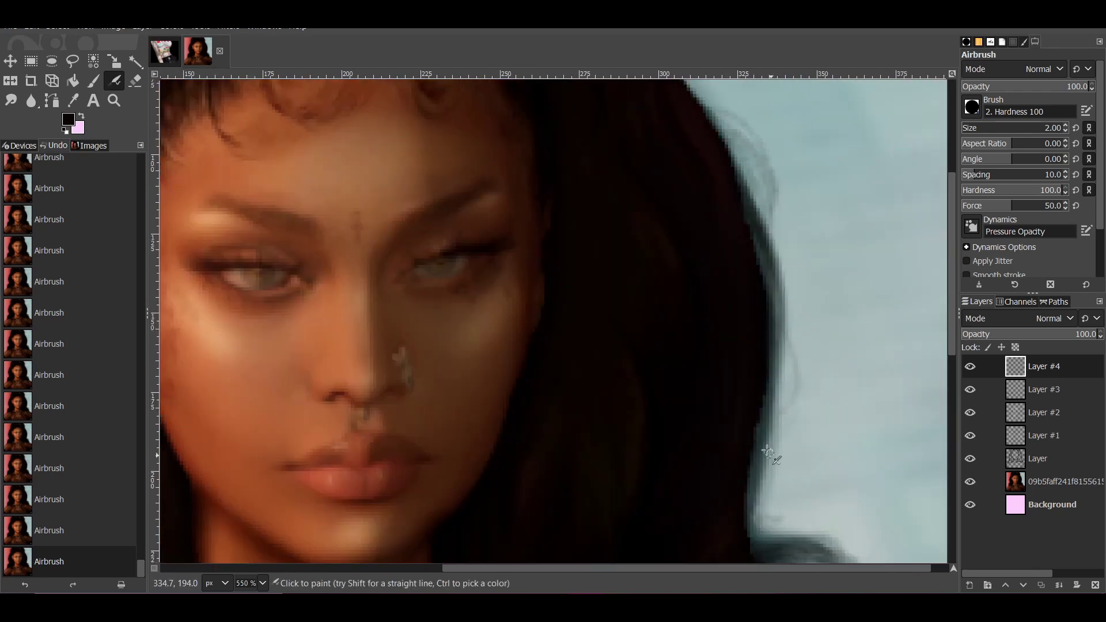
scroll(674, 294, "up", 5)
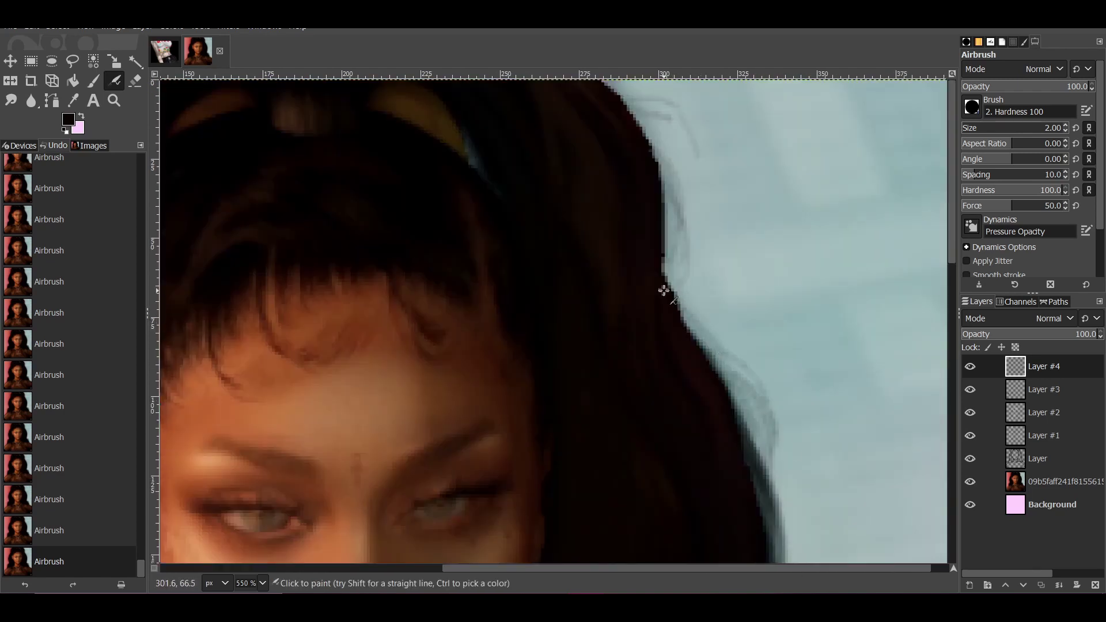
left_click_drag(766, 415, 791, 470)
scroll(822, 408, "down", 10)
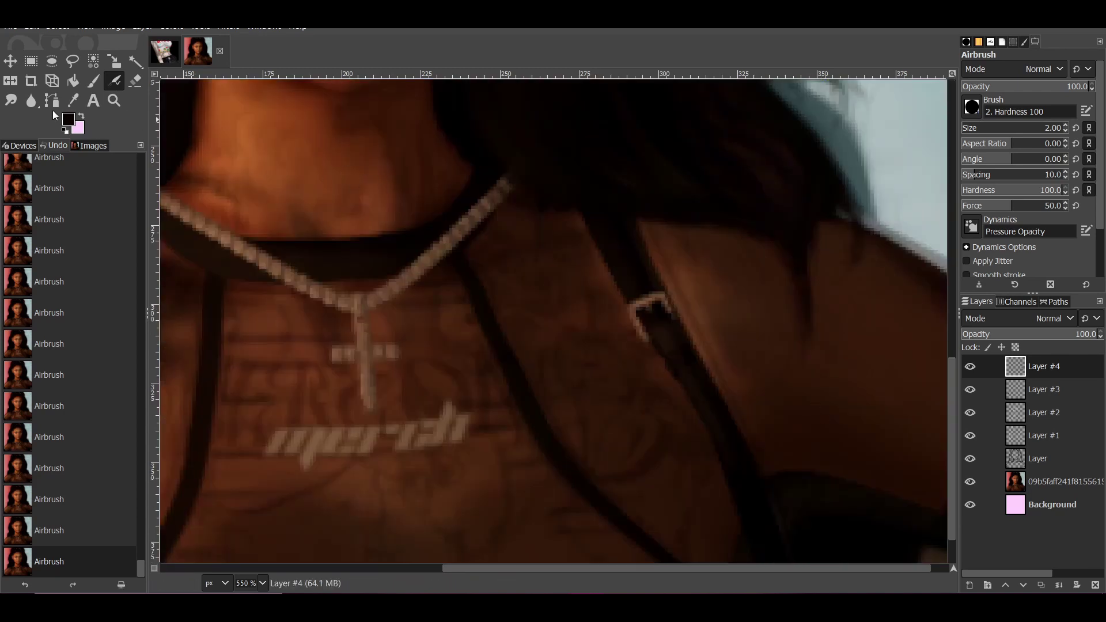
Smudge the new airbrushed strands into the hair edge and background.
left_click(10, 101)
scroll(733, 265, "up", 6)
scroll(671, 165, "up", 4)
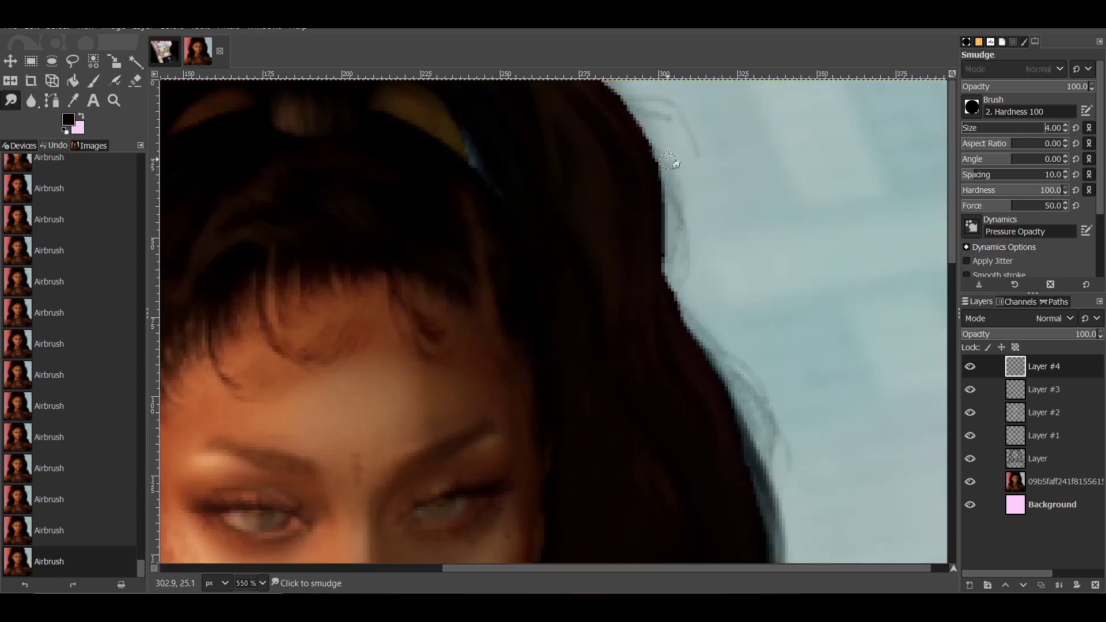
mouse_move(631, 114)
left_mouse_down()
mouse_move(611, 107)
mouse_move(691, 147)
left_mouse_up()
left_click_drag(679, 219, 689, 253)
left_click_drag(686, 231, 692, 246)
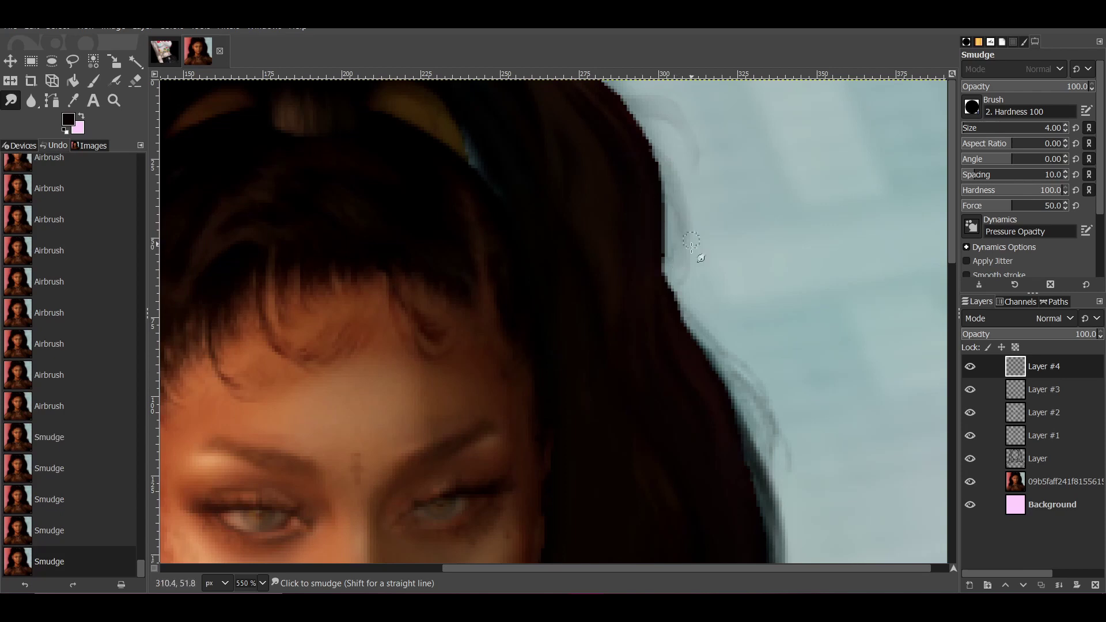
left_click_drag(748, 374, 760, 404)
left_click_drag(769, 461, 761, 475)
left_click_drag(755, 458, 758, 469)
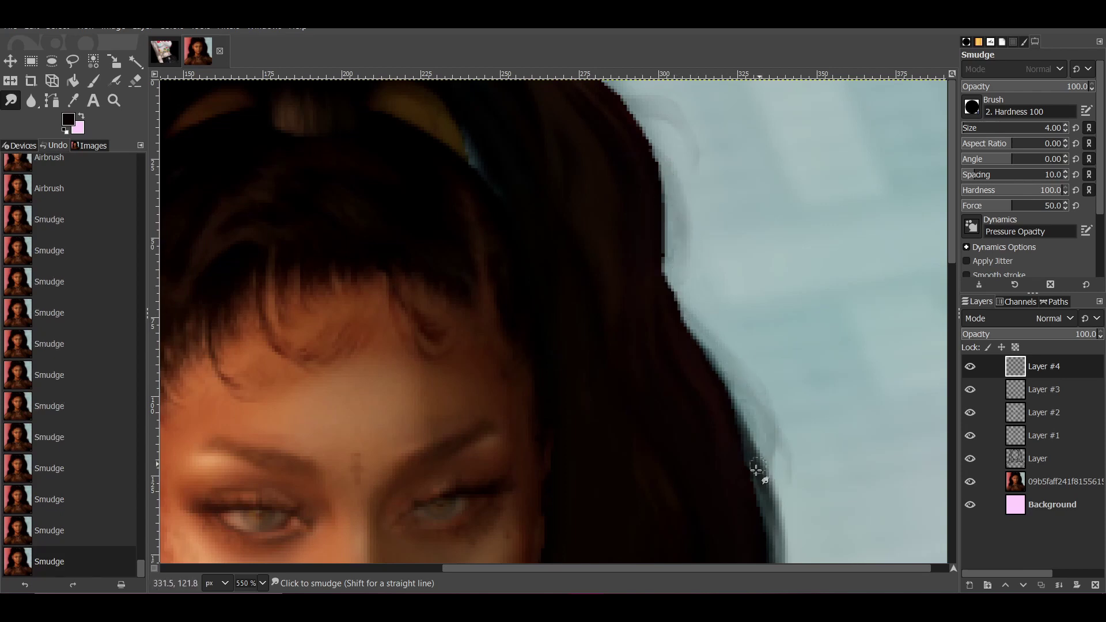
scroll(801, 326, "down", 5)
scroll(768, 489, "down", 5)
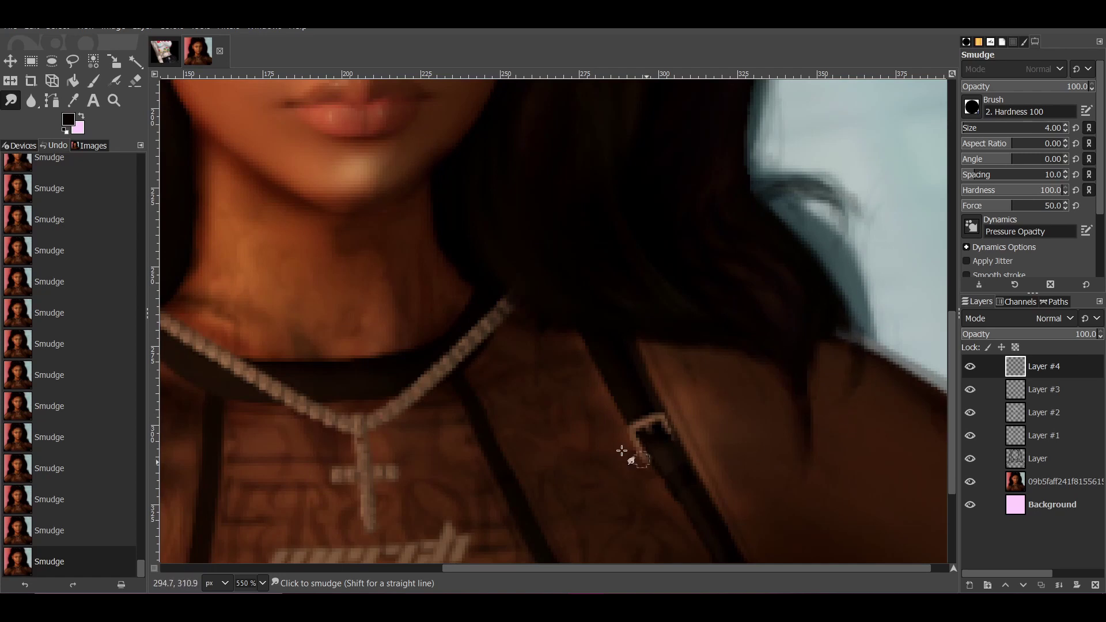
left_click_drag(451, 571, 239, 571)
Zoom out to see the whole portrait.
key("z")
left_click(976, 101)
left_click(796, 185)
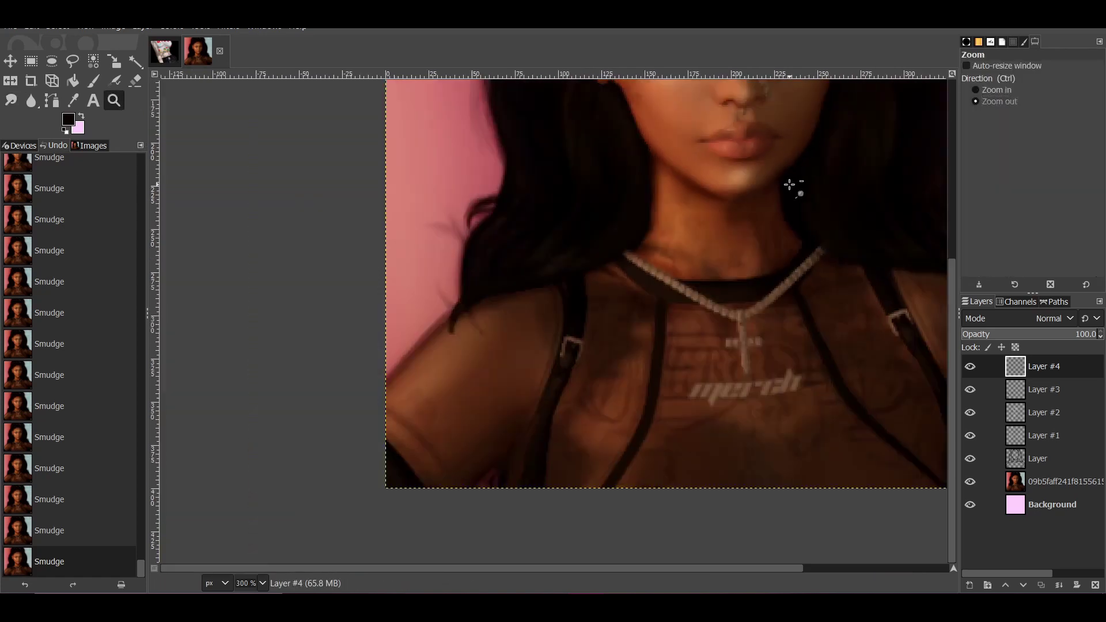
left_click(743, 450)
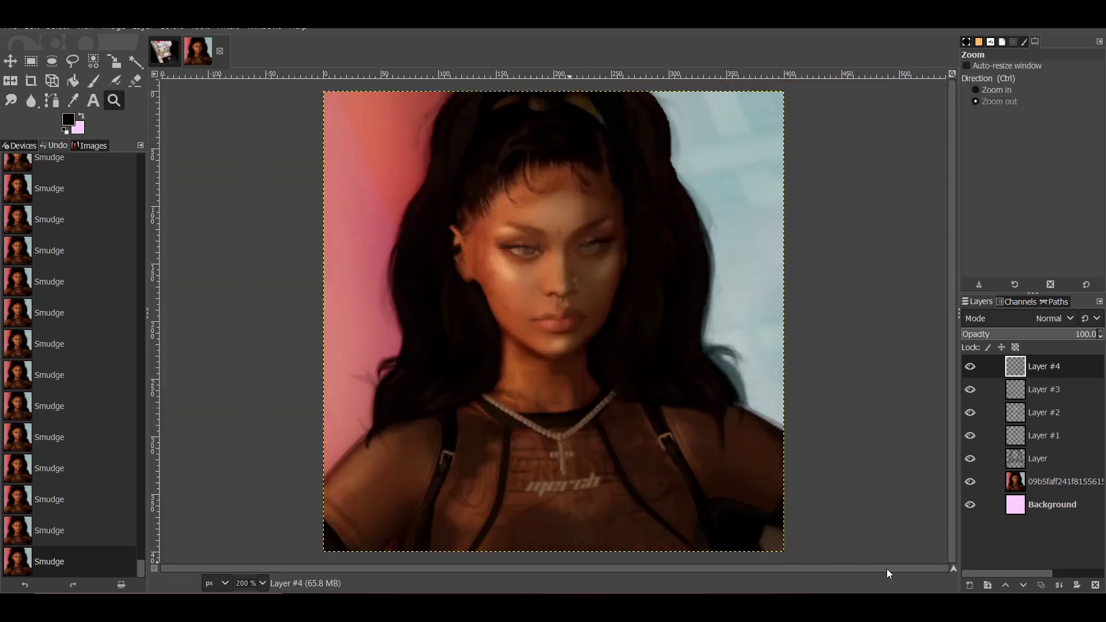
Duplicate the Soft light highlight layer and lower the copy's opacity to about 20.
left_click(970, 459)
left_click(970, 459)
left_click(1032, 461)
left_click(971, 459)
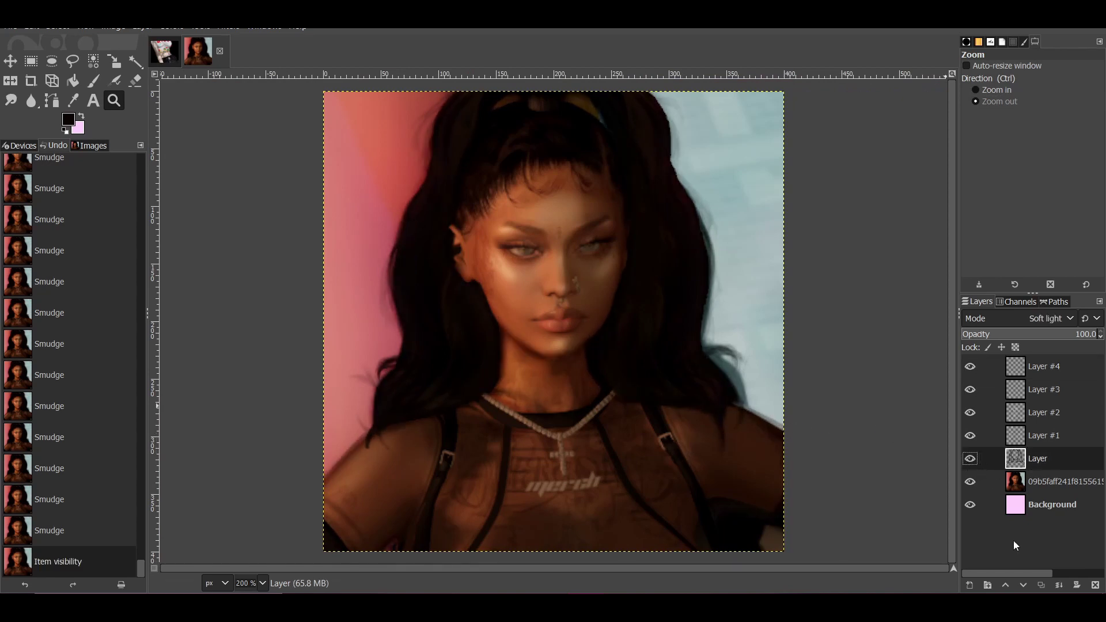
left_click(1042, 585)
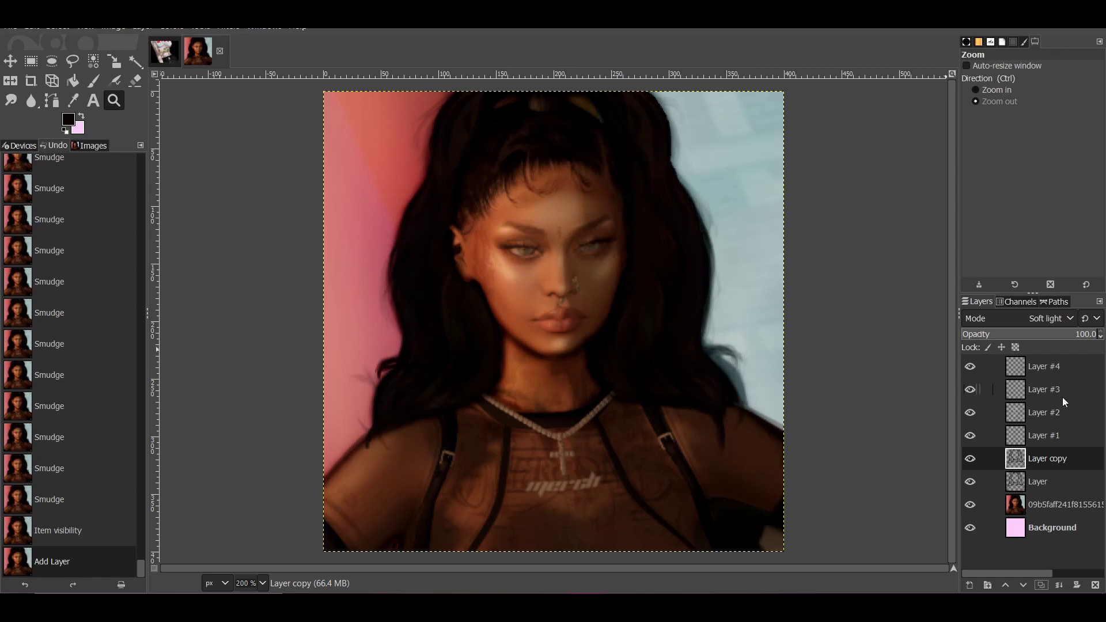
left_click_drag(1038, 335, 1008, 334)
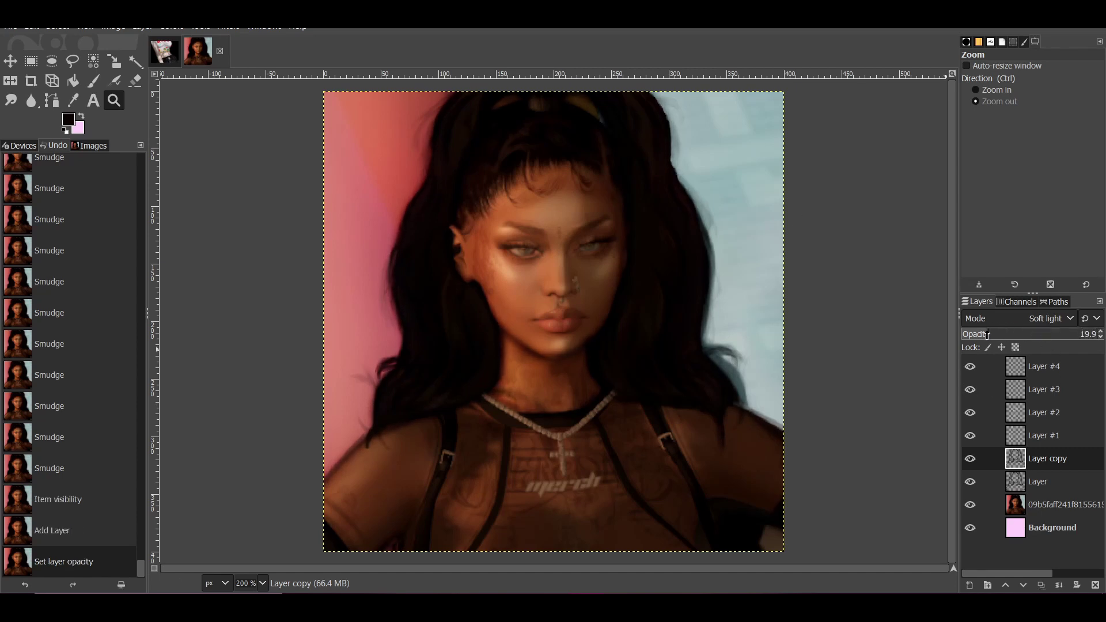
left_click_drag(980, 338, 1001, 339)
left_click(1029, 373)
Add Layer #5 and set up a larger dark airbrush for broad shading.
left_click(991, 585)
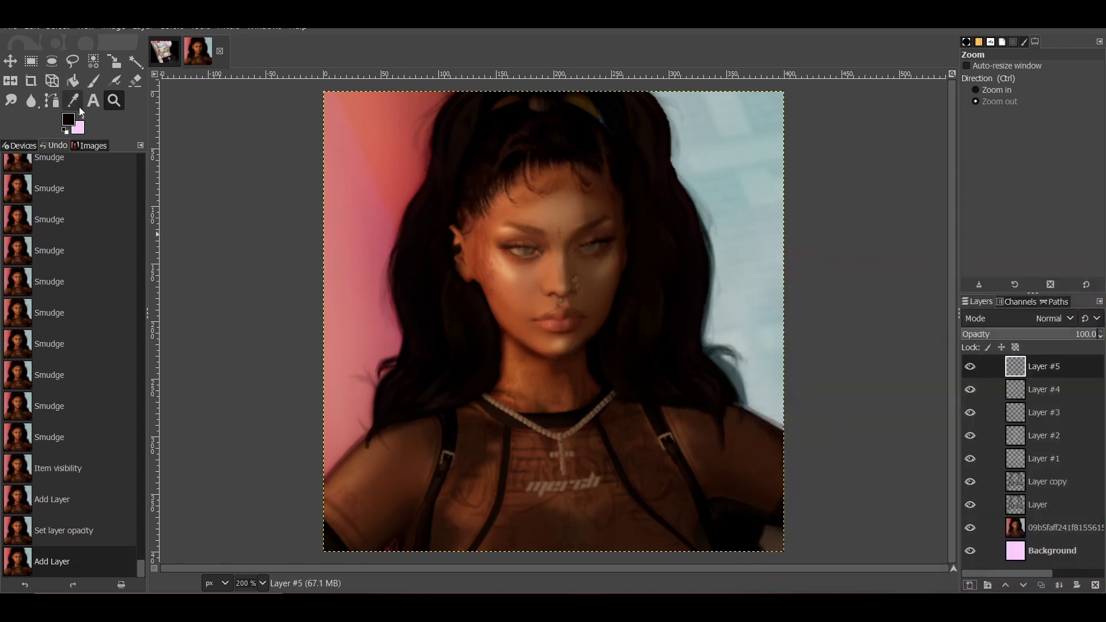
scroll(536, 358, "up", 3)
left_click(115, 81)
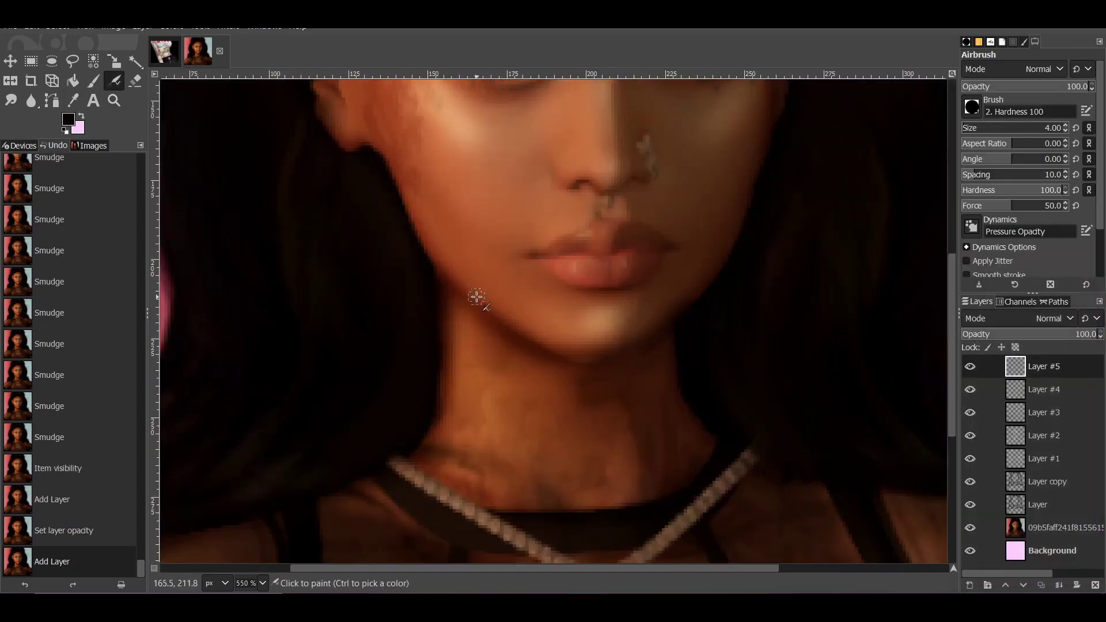
left_click(476, 317)
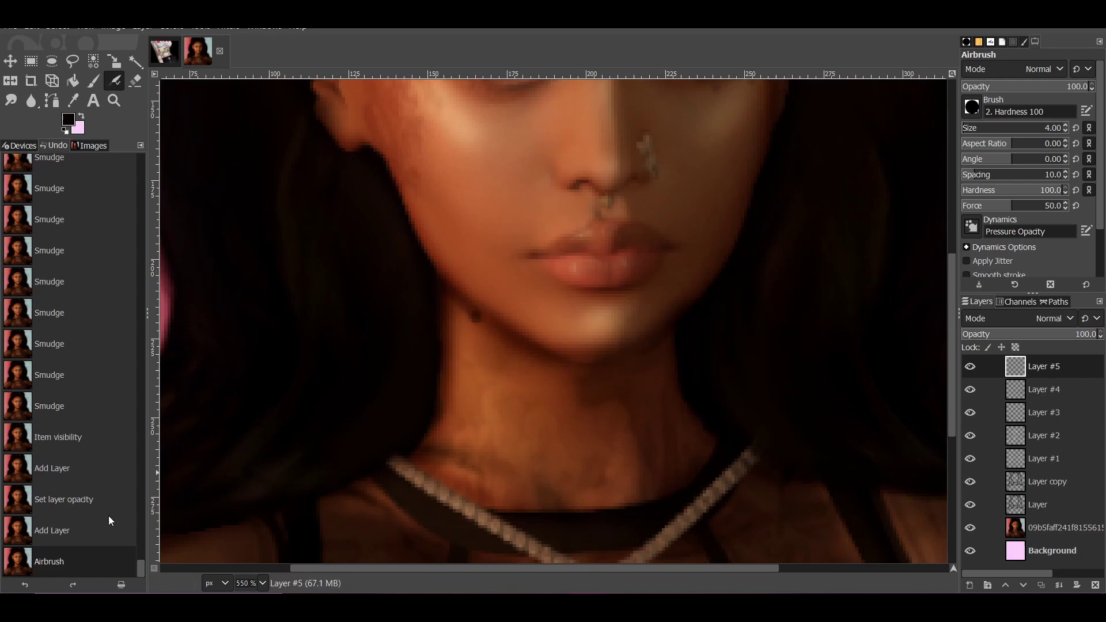
left_click(25, 585)
left_click(68, 119)
key("Escape")
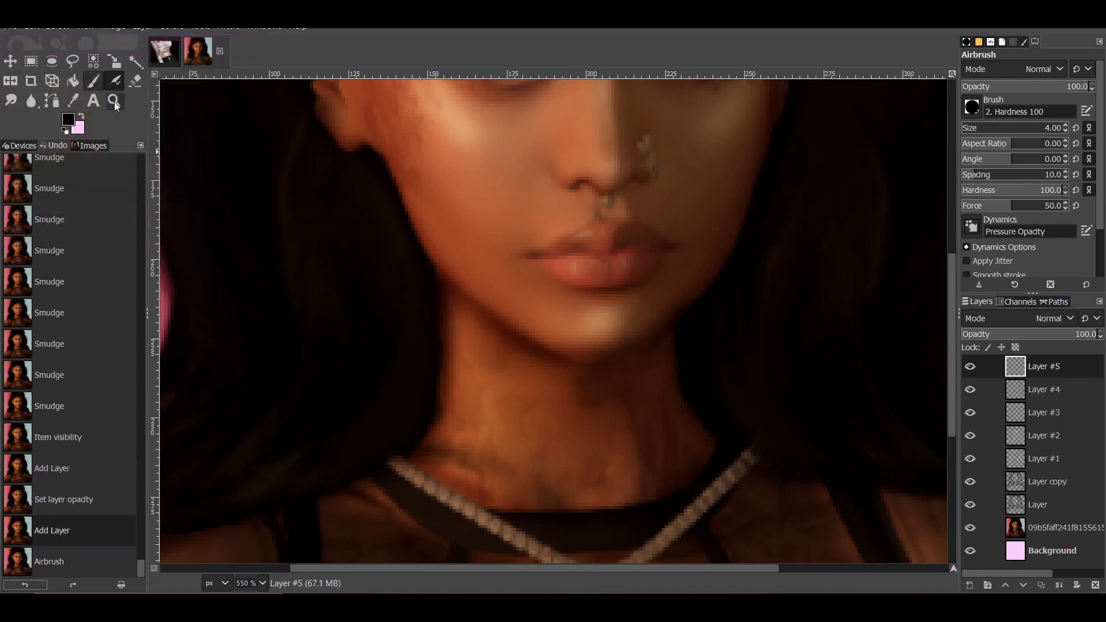
type("38")
left_click_drag(979, 128, 971, 132)
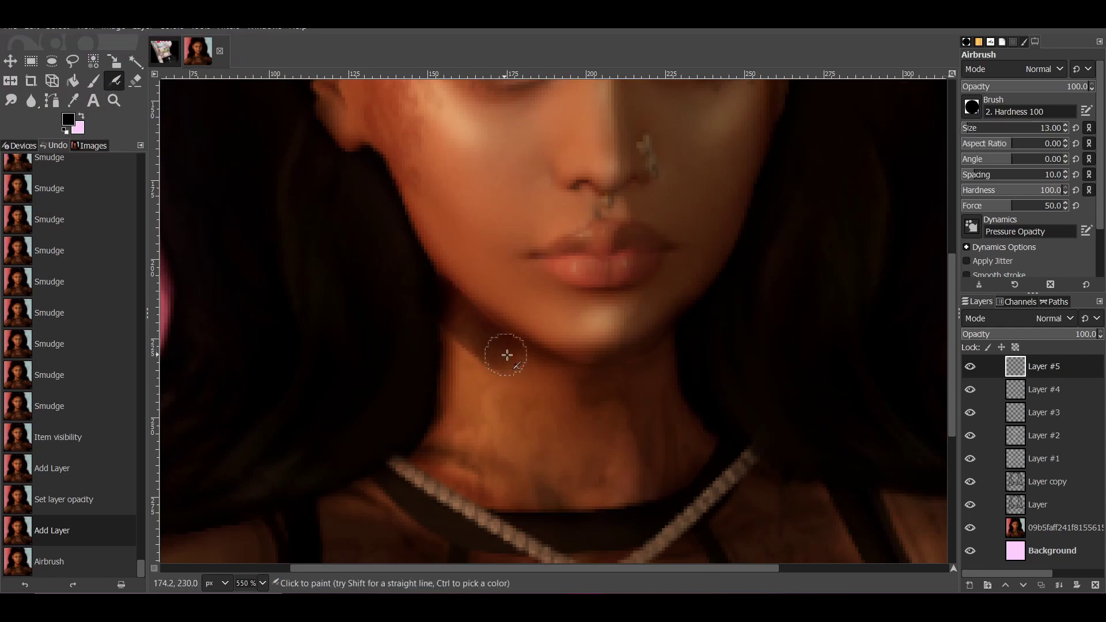
Airbrush dark shading on the neck, ear, right cheek, jawline and nose side.
left_click_drag(579, 373, 684, 338)
mouse_move(448, 323)
left_mouse_down()
mouse_move(430, 447)
mouse_move(452, 455)
left_mouse_up()
mouse_move(625, 386)
left_mouse_down()
mouse_move(691, 420)
mouse_move(675, 439)
left_mouse_up()
scroll(490, 469, "up", 5)
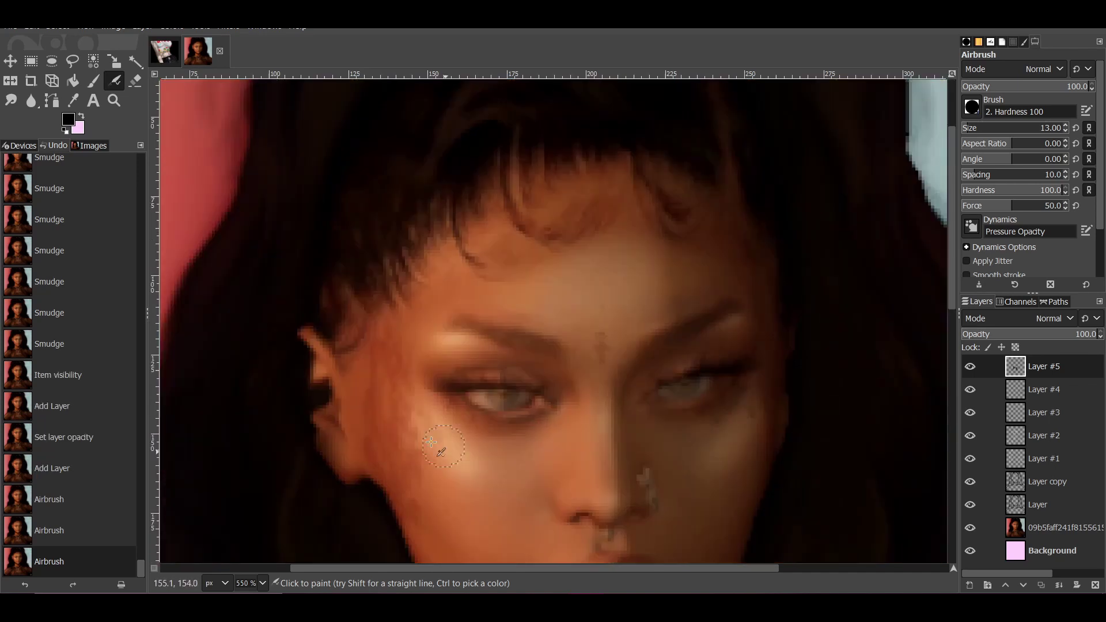
left_click_drag(314, 343, 288, 323)
mouse_move(732, 179)
left_mouse_down()
mouse_move(766, 292)
mouse_move(781, 438)
left_mouse_up()
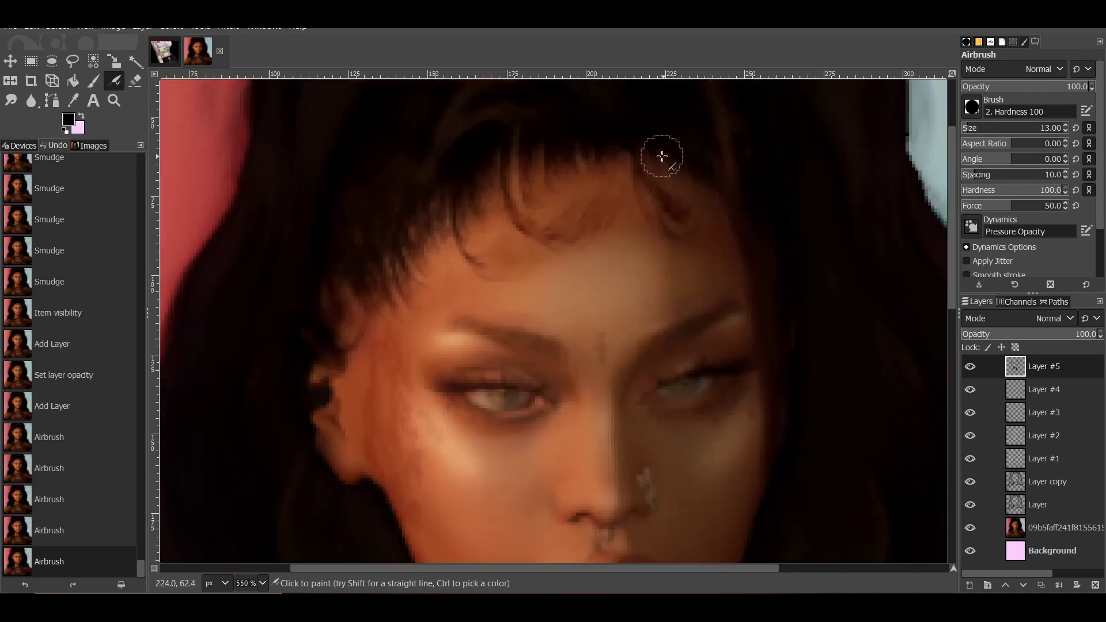
mouse_move(662, 153)
left_mouse_down()
mouse_move(709, 408)
mouse_move(667, 278)
mouse_move(659, 507)
left_mouse_up()
left_click_drag(630, 296, 625, 524)
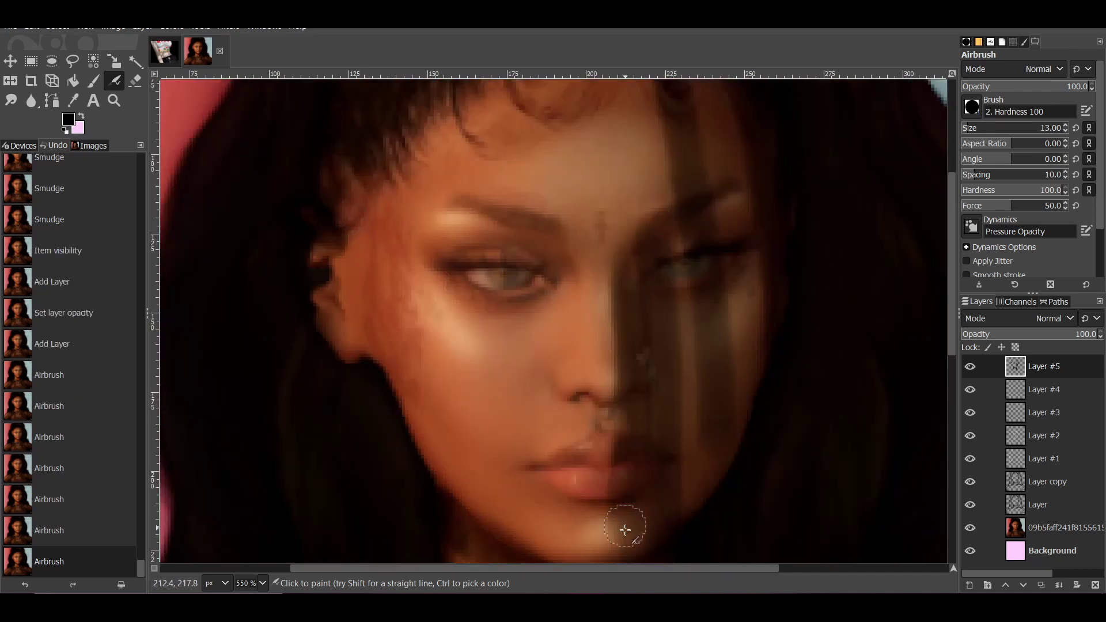
left_click_drag(722, 118, 749, 455)
left_click_drag(734, 363, 716, 445)
scroll(741, 400, "up", 2)
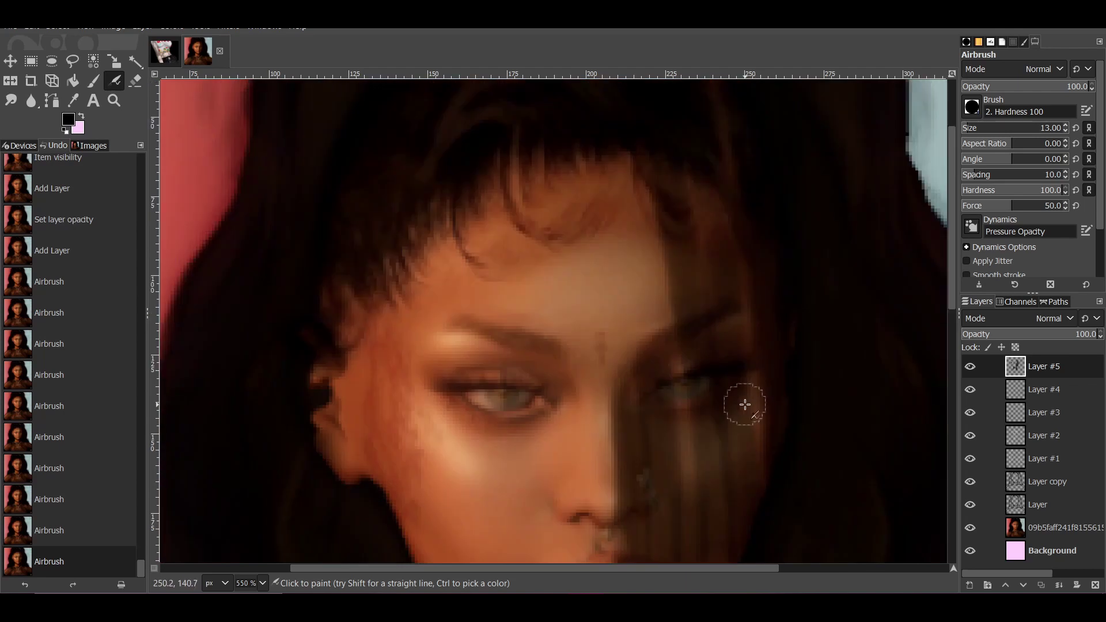
scroll(745, 405, "up", 3)
Set Layer #5 to Soft light mode and apply a Gaussian Blur to it.
left_click(1051, 319)
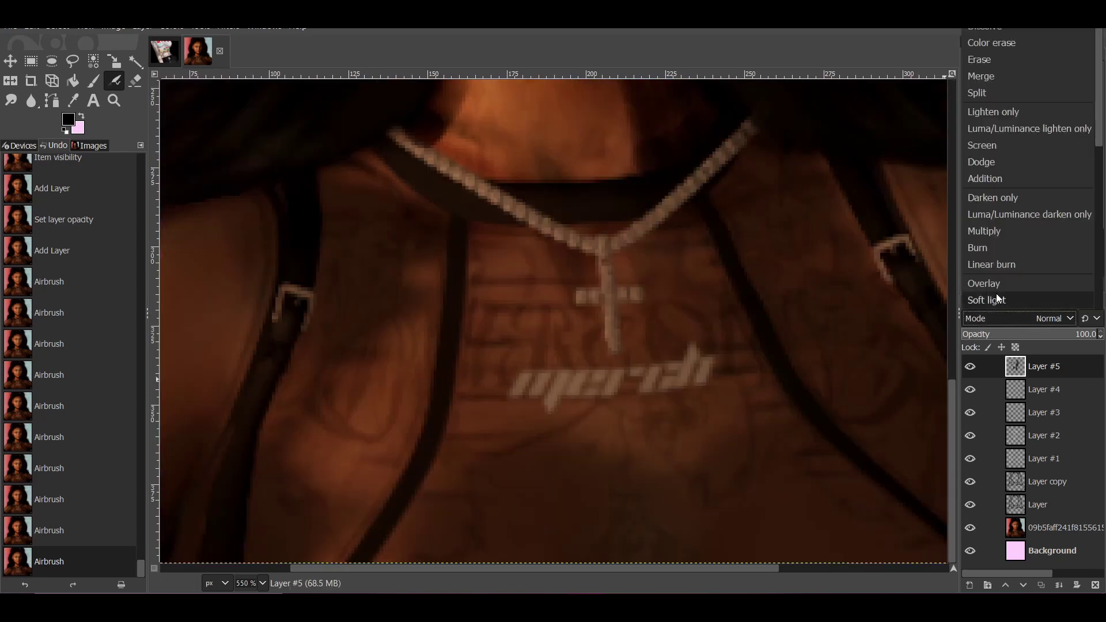
left_click(997, 297)
left_click(229, 27)
left_click(438, 129)
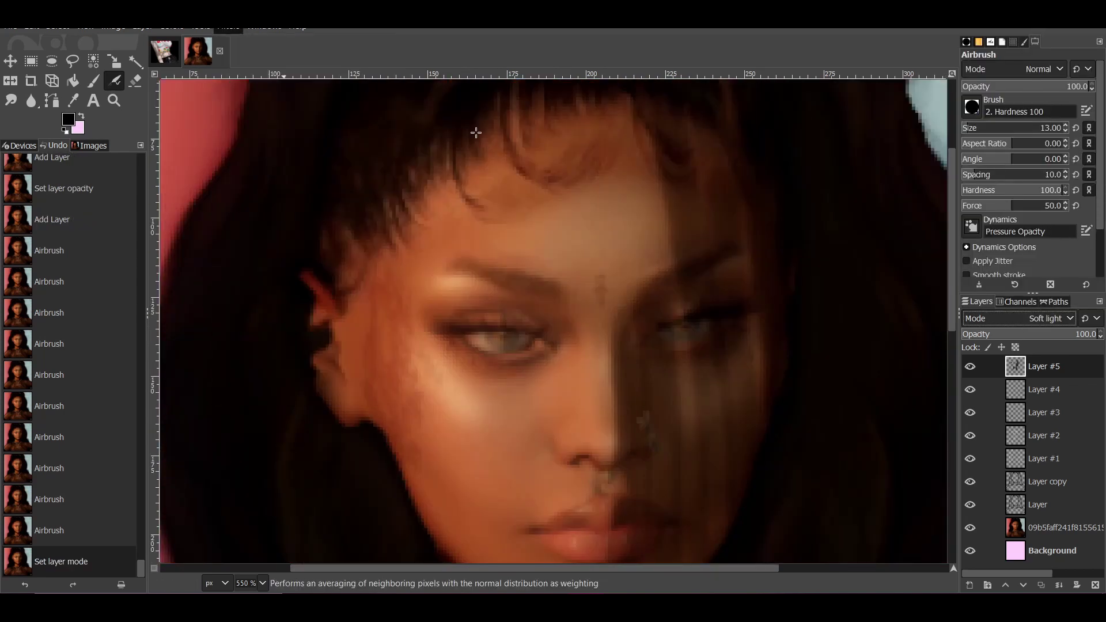
left_click(759, 158)
scroll(617, 353, "down", 3)
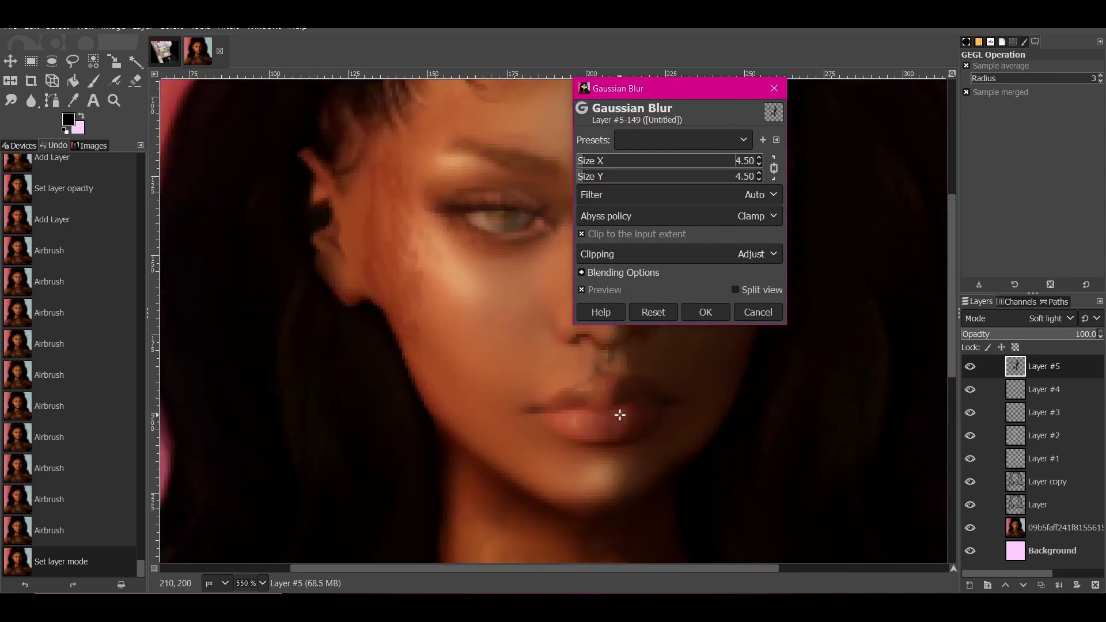
left_click(690, 319)
Add Layer #6 and set the foreground colour to white.
left_click(973, 585)
key("Return")
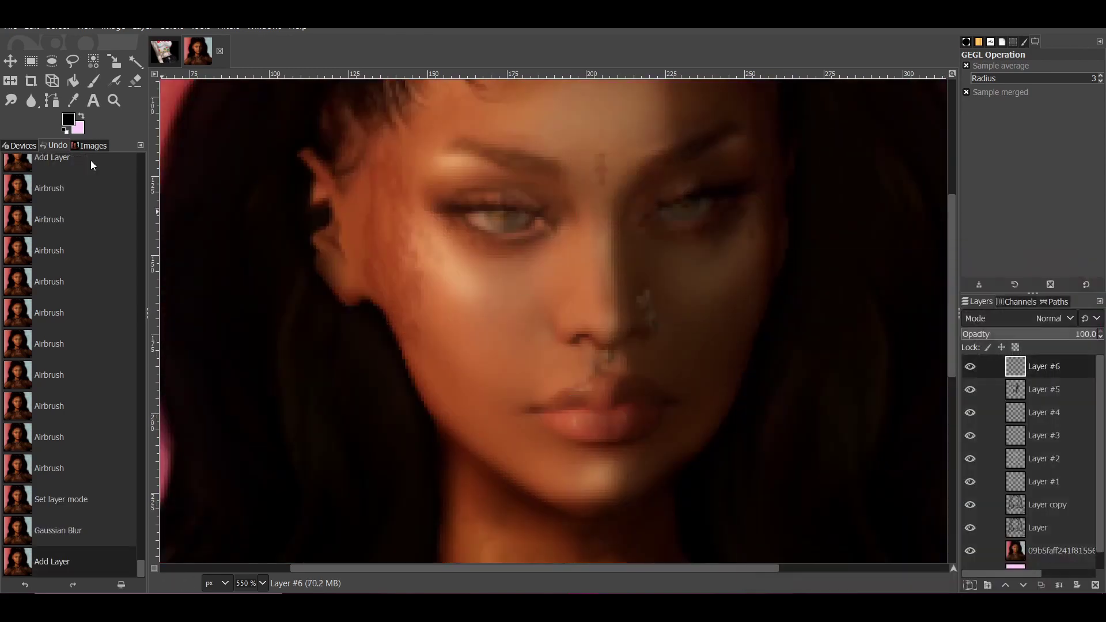
left_click(68, 119)
left_click(17, 78)
left_click(183, 265)
Dab white catchlights on both eyes with a hard Paintbrush.
left_click(114, 100)
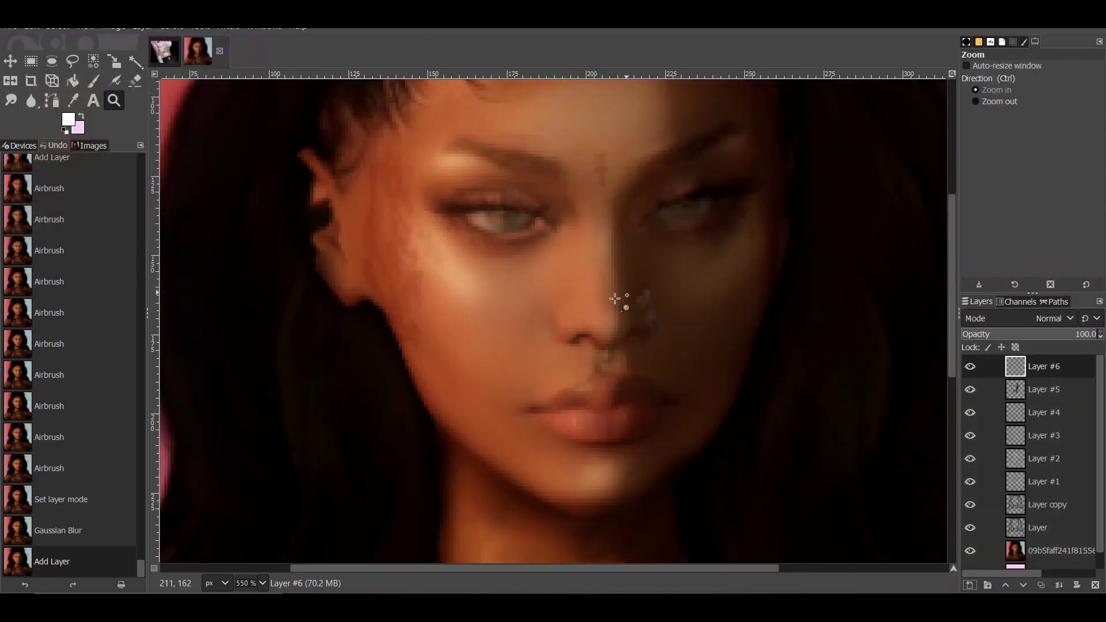
left_click(612, 288)
left_click(613, 288)
left_click(613, 289)
left_click(93, 83)
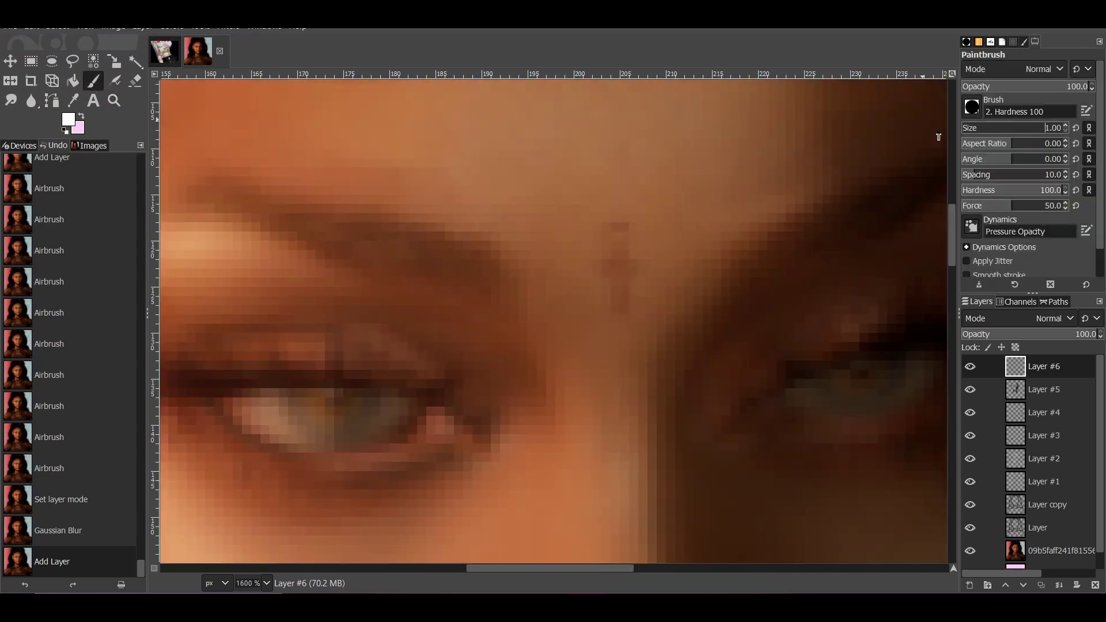
left_click(329, 393)
left_click(860, 365)
key("z")
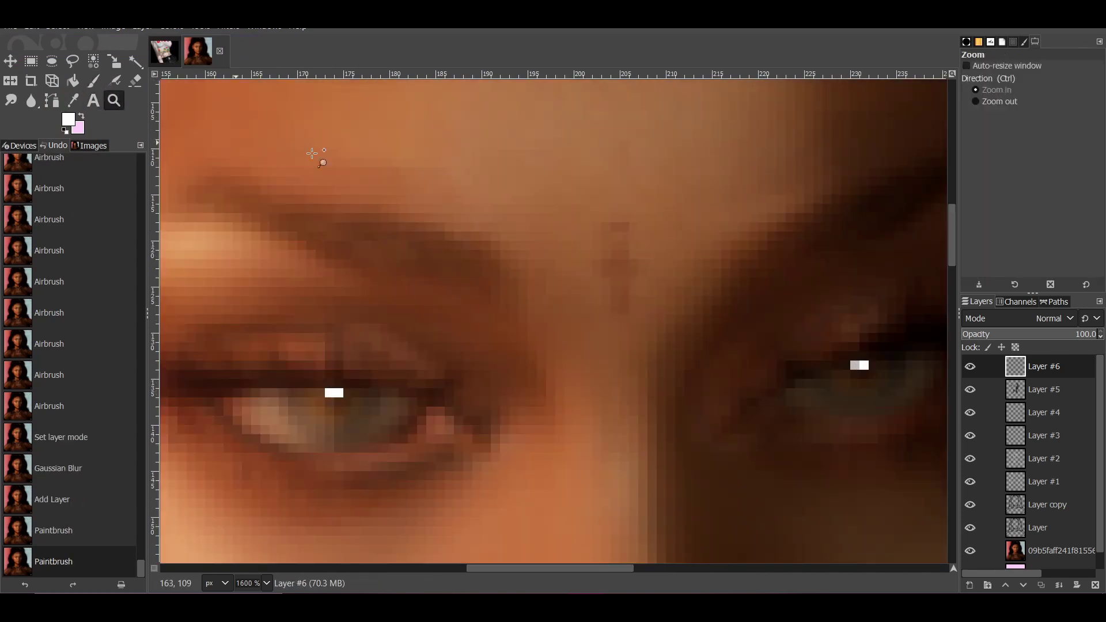
left_click(736, 473)
left_click(736, 473)
left_click(736, 472)
left_click(736, 472)
left_click(735, 473)
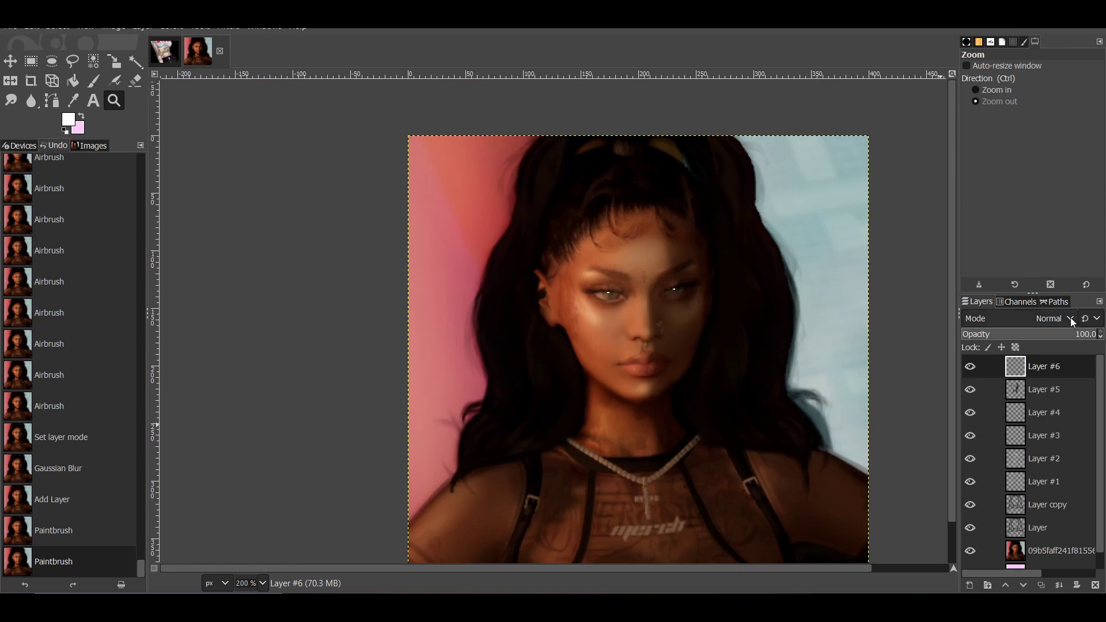
Set Layer #6 to Soft light at reduced opacity and add Layer #7.
left_click(1071, 320)
left_click(987, 294)
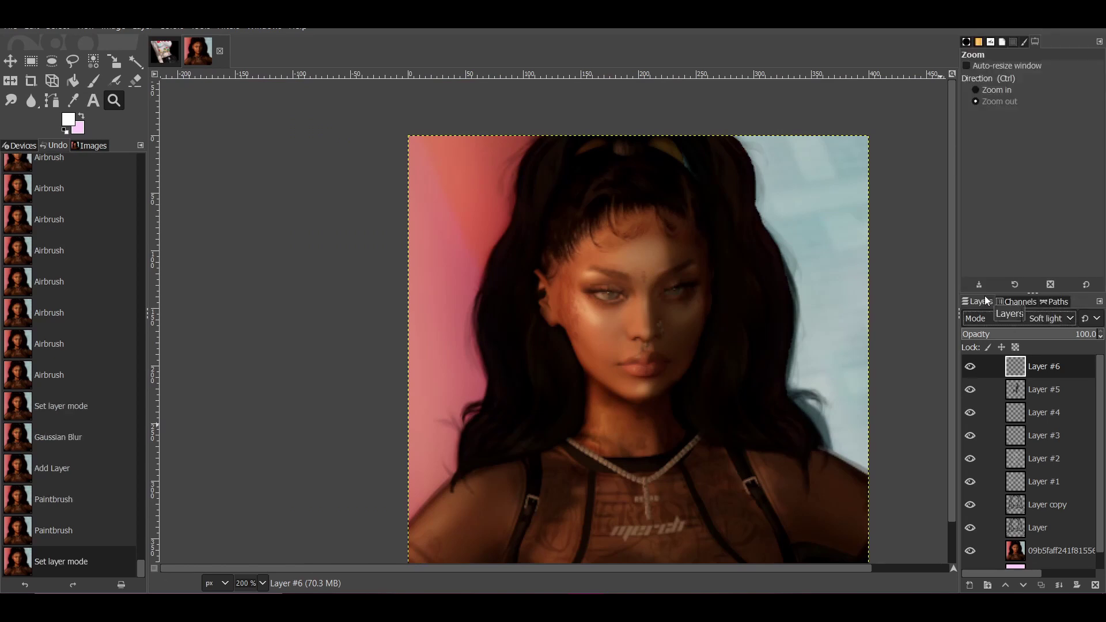
left_click(970, 366)
left_click(970, 366)
left_click_drag(1079, 339, 1022, 339)
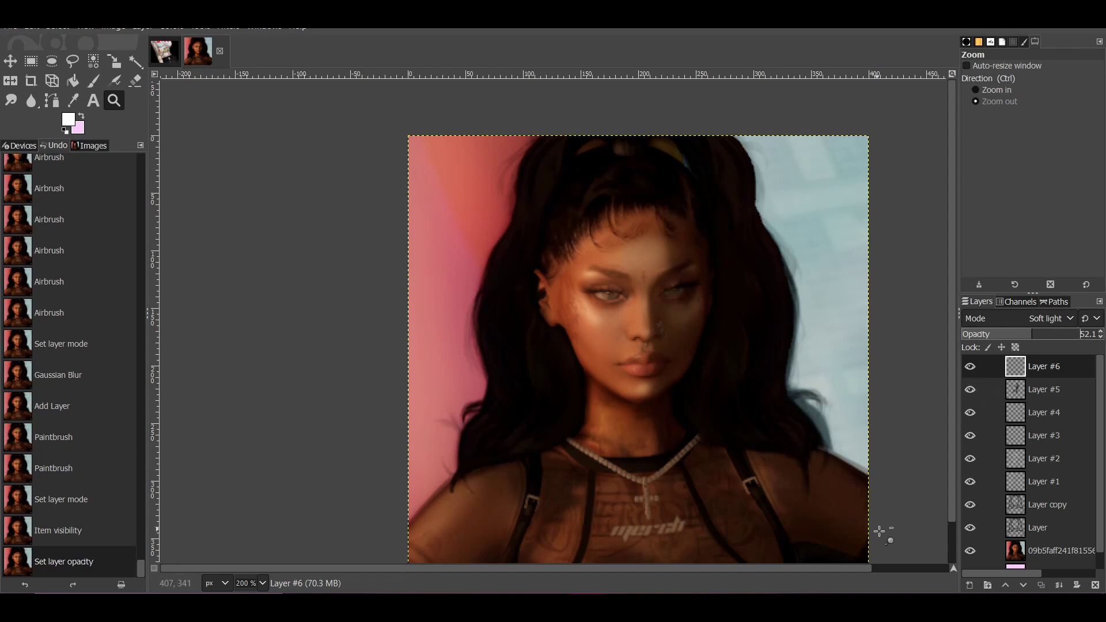
left_click(970, 585)
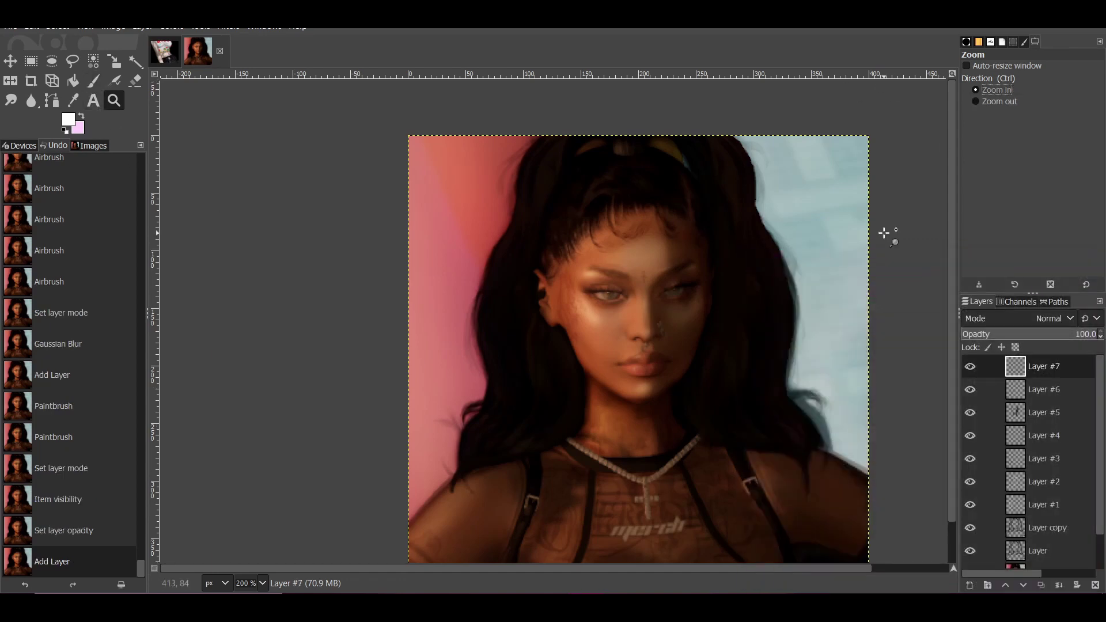
Paint white highlights on the upper lip, lower lip and nose tip.
left_click(643, 346)
key("p")
left_click_drag(651, 365, 686, 361)
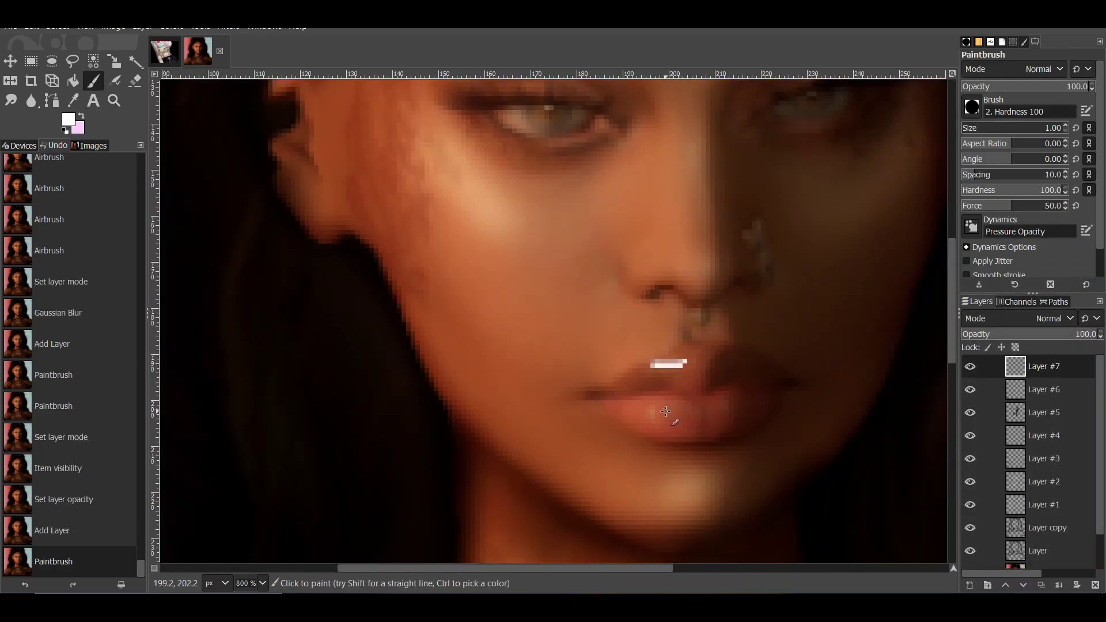
left_click_drag(733, 397, 733, 422)
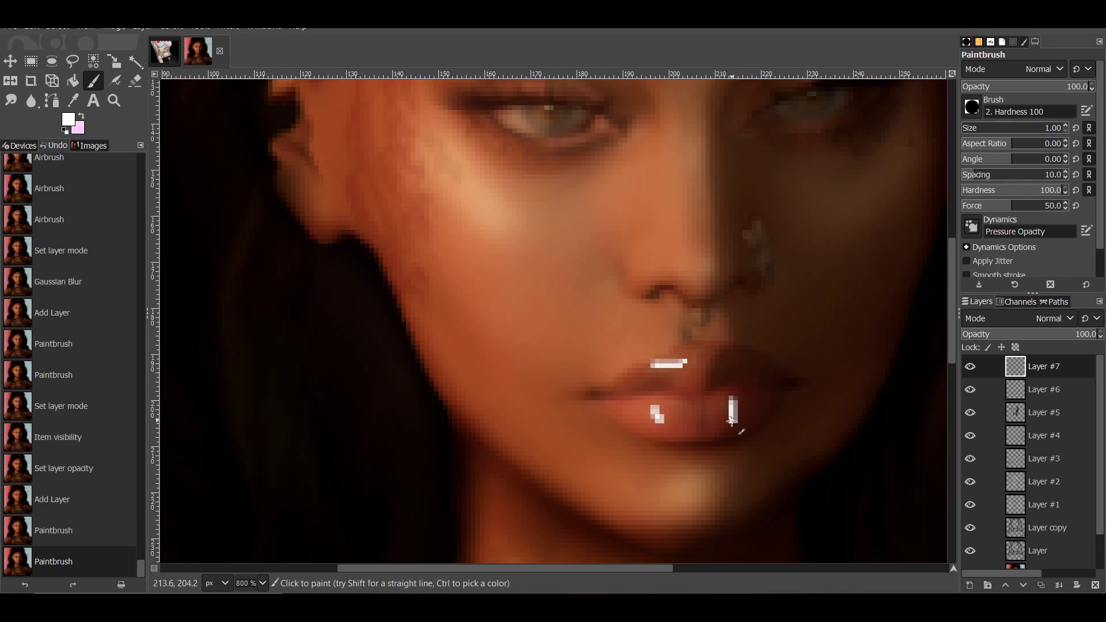
left_click(708, 271)
scroll(505, 282, "up", 5)
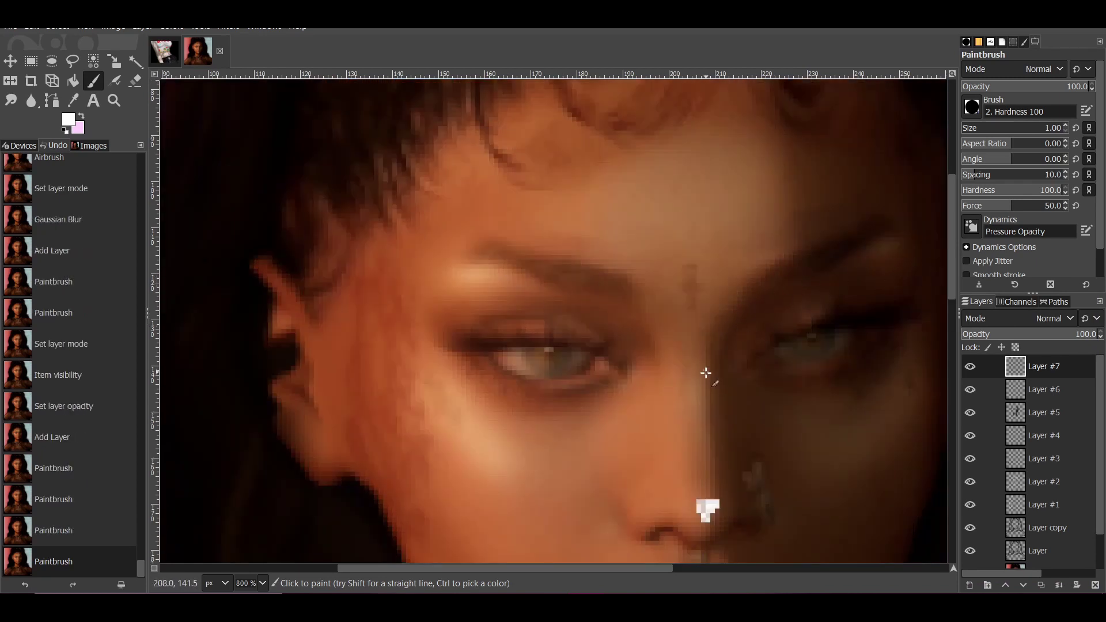
Trace white highlights along the necklace and cross, then set Layer #7 to Soft light.
left_click_drag(697, 340, 697, 456)
scroll(673, 345, "down", 8)
scroll(598, 278, "up", 4)
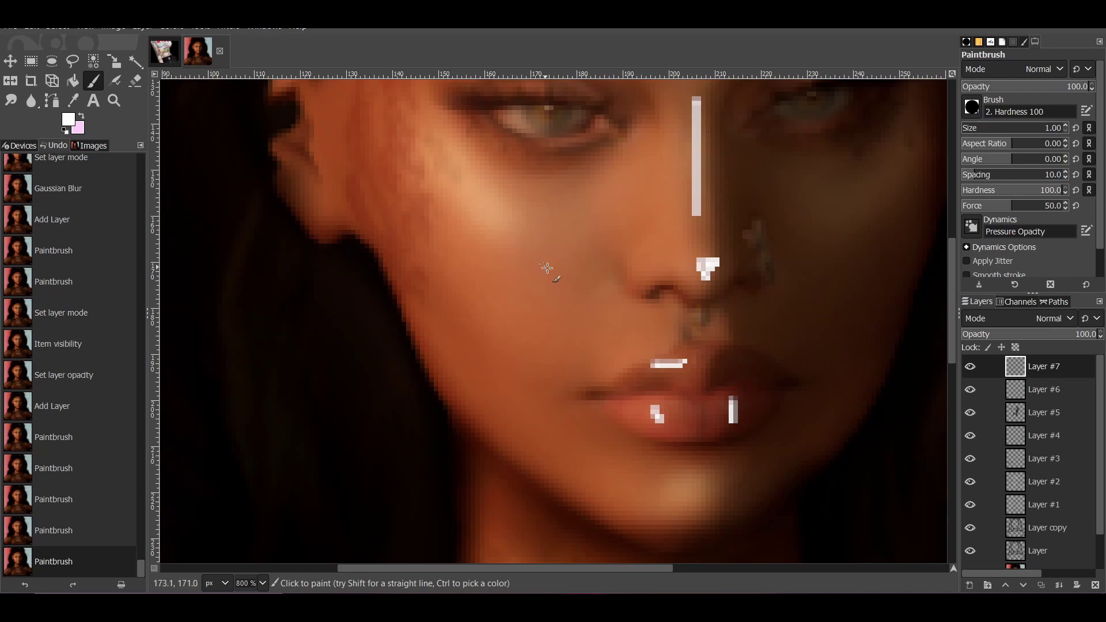
scroll(712, 333, "down", 5)
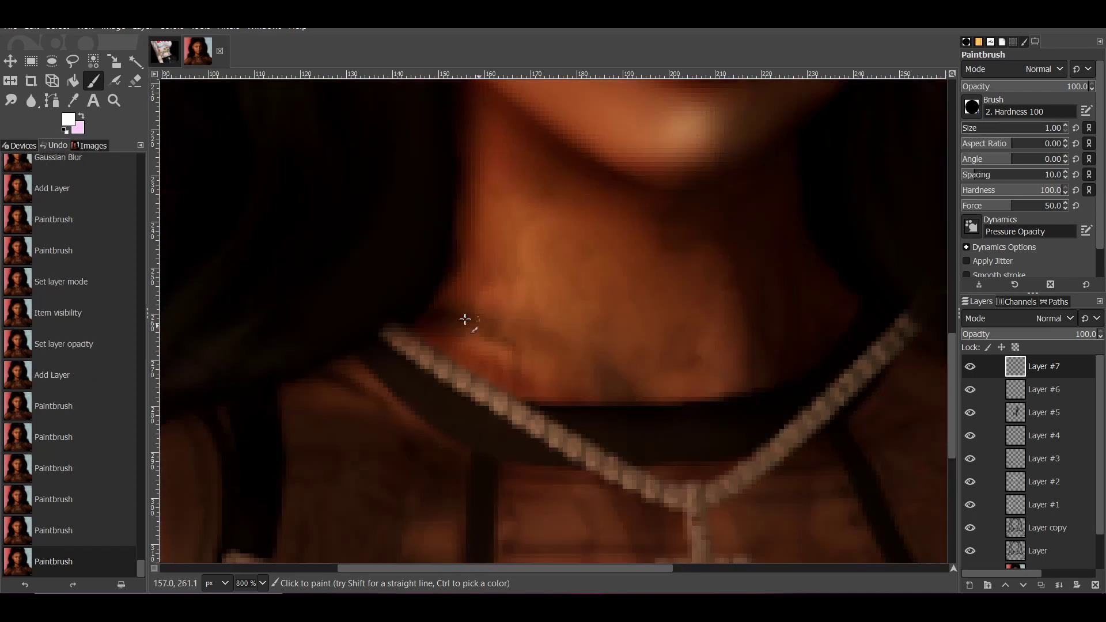
mouse_move(396, 336)
left_mouse_down()
mouse_move(812, 414)
mouse_move(910, 316)
left_mouse_up()
scroll(911, 317, "down", 5)
left_click_drag(698, 257, 710, 398)
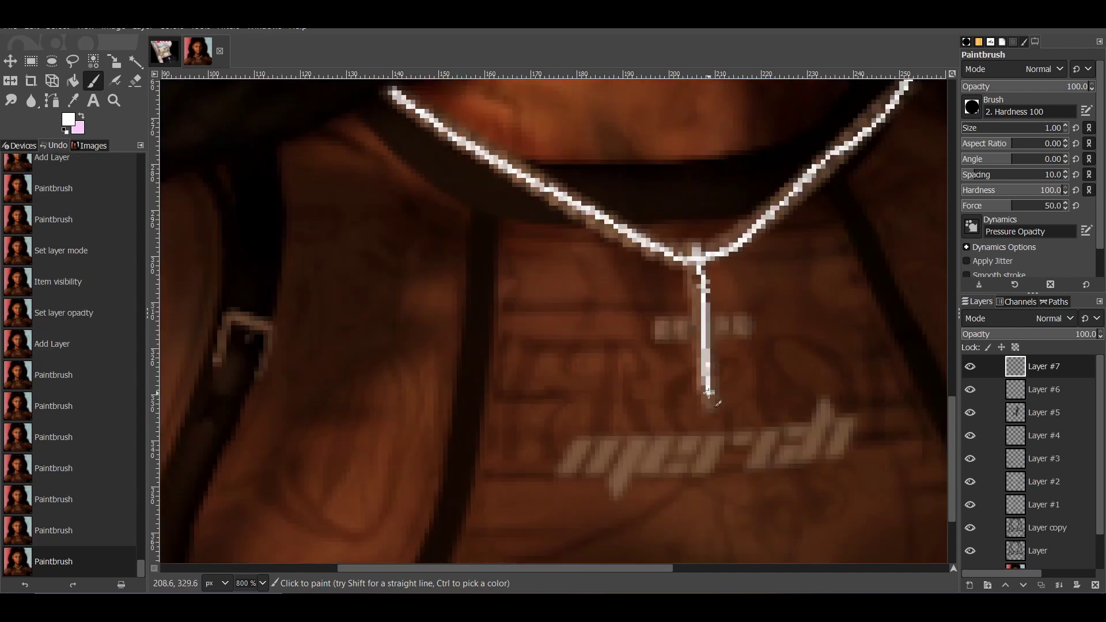
left_click_drag(677, 326, 708, 326)
left_click(1052, 318)
left_click(1038, 300)
Smudge the white highlights along the necklace and cross with a size-9 Smudge brush.
scroll(718, 301, "up", 15)
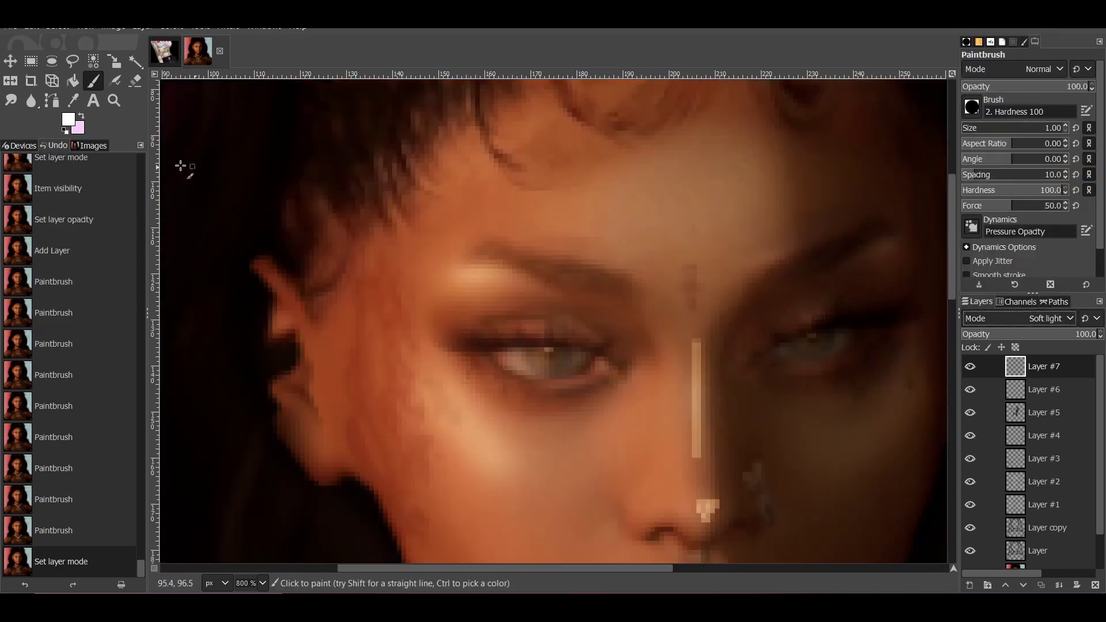
key("s")
scroll(733, 279, "down", 15)
key("bracketright")
key("bracketright")
key("bracketright")
mouse_move(408, 329)
left_mouse_down()
mouse_move(555, 431)
mouse_move(692, 496)
mouse_move(815, 420)
mouse_move(907, 318)
left_mouse_up()
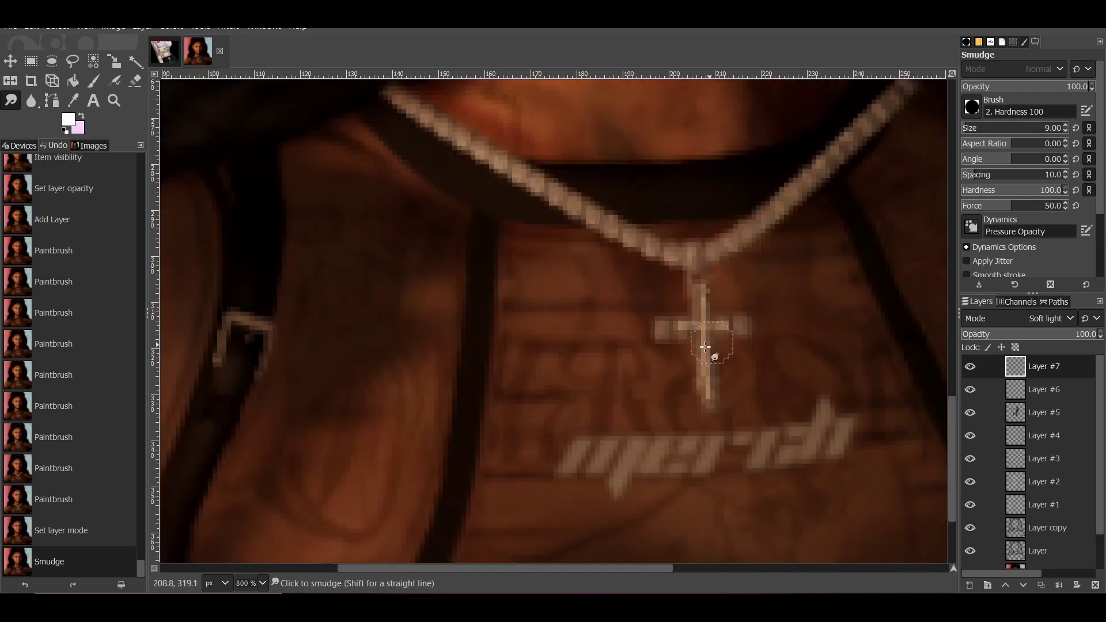
scroll(807, 346, "down", 5)
mouse_move(699, 300)
left_mouse_down()
mouse_move(716, 388)
mouse_move(677, 300)
left_mouse_up()
left_click_drag(678, 300, 692, 321)
scroll(715, 334, "up", 20)
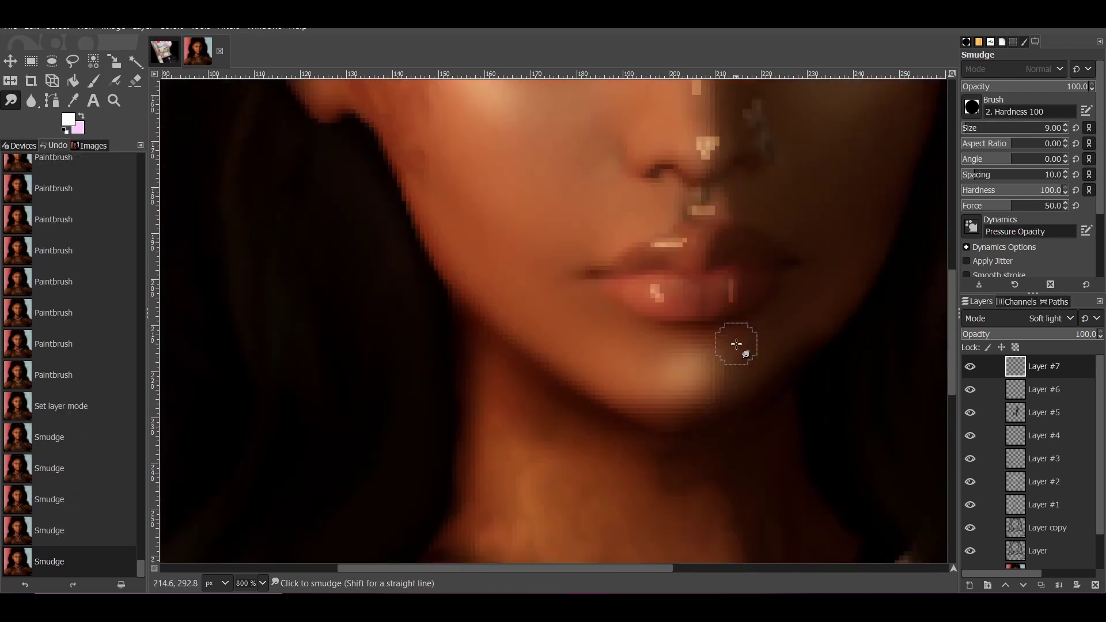
Smudge the highlights above the upper lip, on the lower lip, below the nose and on the nose bridge.
left_click_drag(643, 289, 731, 296)
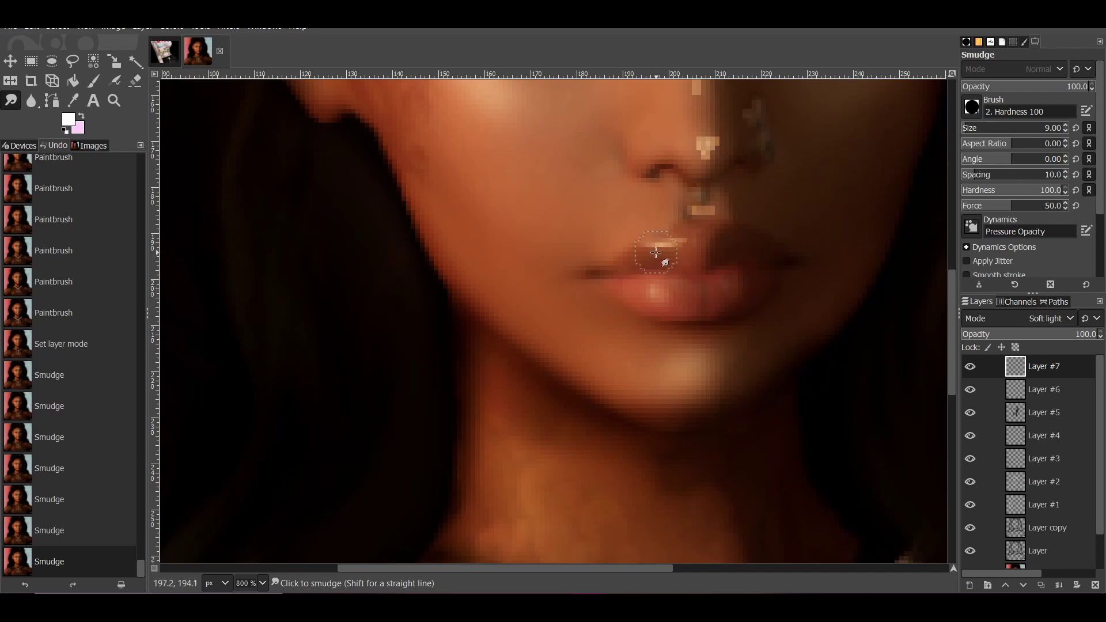
left_click_drag(667, 247, 663, 260)
left_click_drag(696, 199, 702, 213)
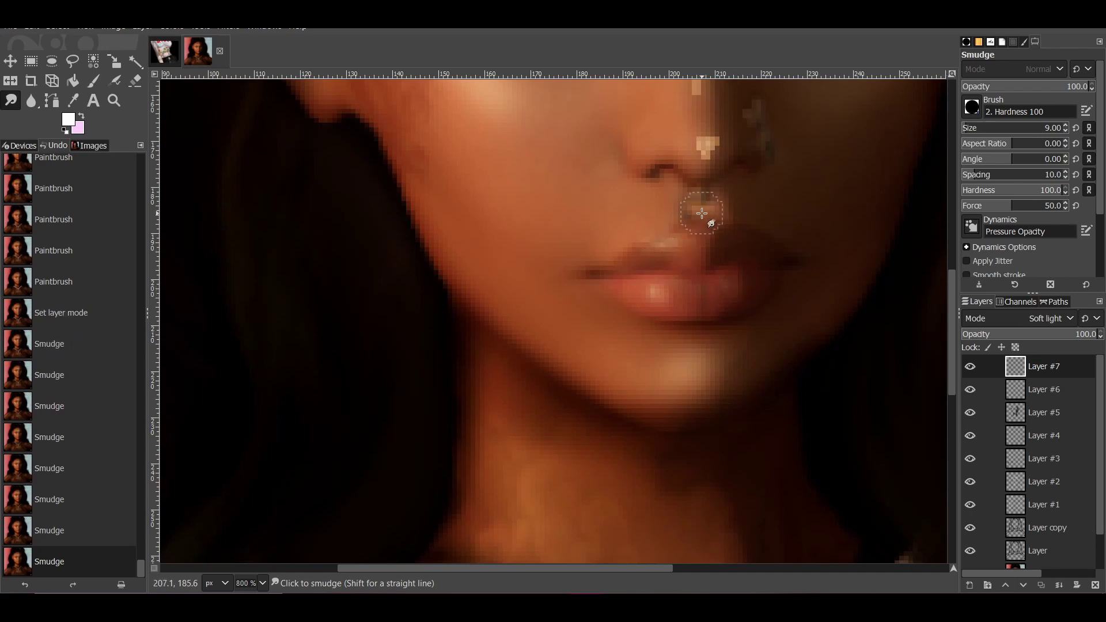
scroll(711, 213, "up", 10)
left_click_drag(741, 361, 715, 404)
mouse_move(694, 267)
left_mouse_down()
mouse_move(706, 219)
mouse_move(701, 280)
left_mouse_up()
scroll(798, 400, "down", 4)
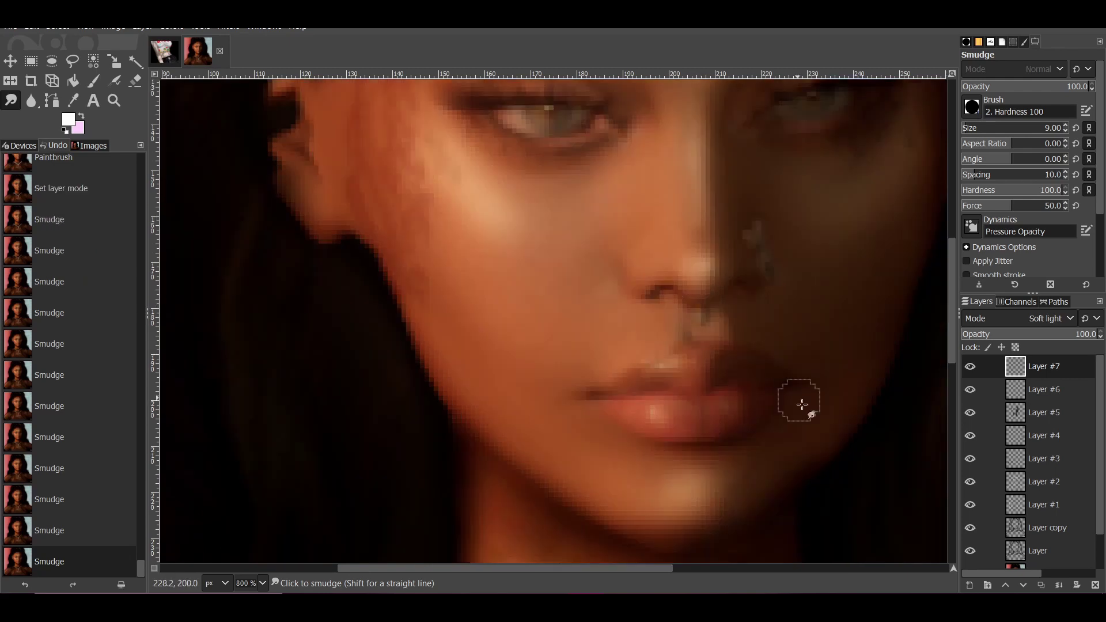
Add a new empty layer on top and set the foreground colour to black.
left_click(970, 585, "shift")
left_click(68, 119)
left_click(165, 216)
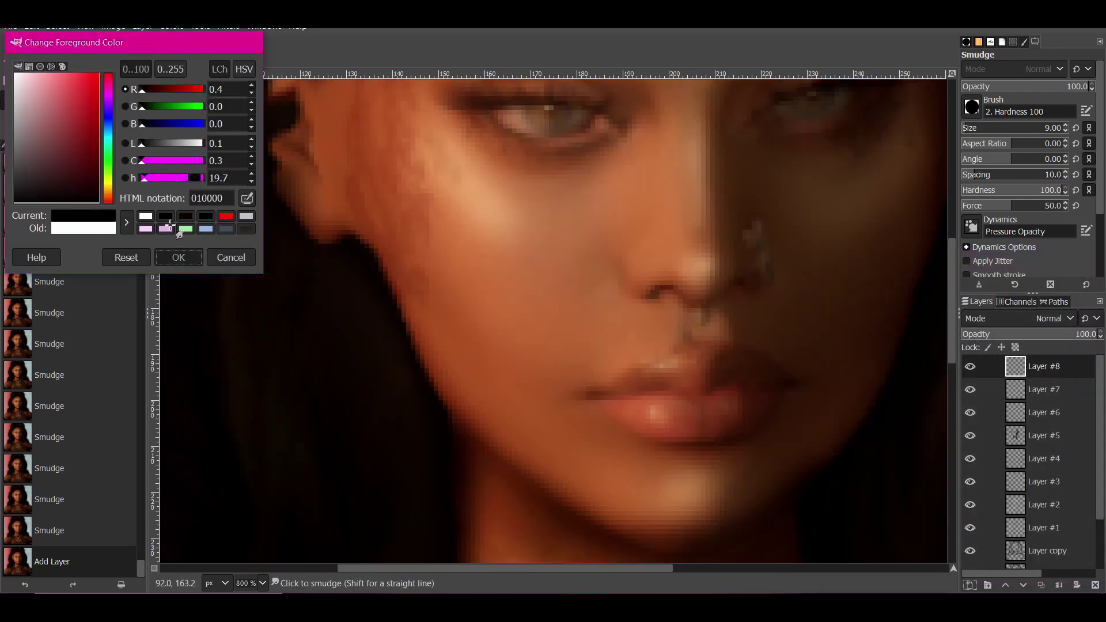
left_click(179, 257)
Paint thin black outlines along the nostril, lip seam, upper lip, eyebrow and ear.
key("p")
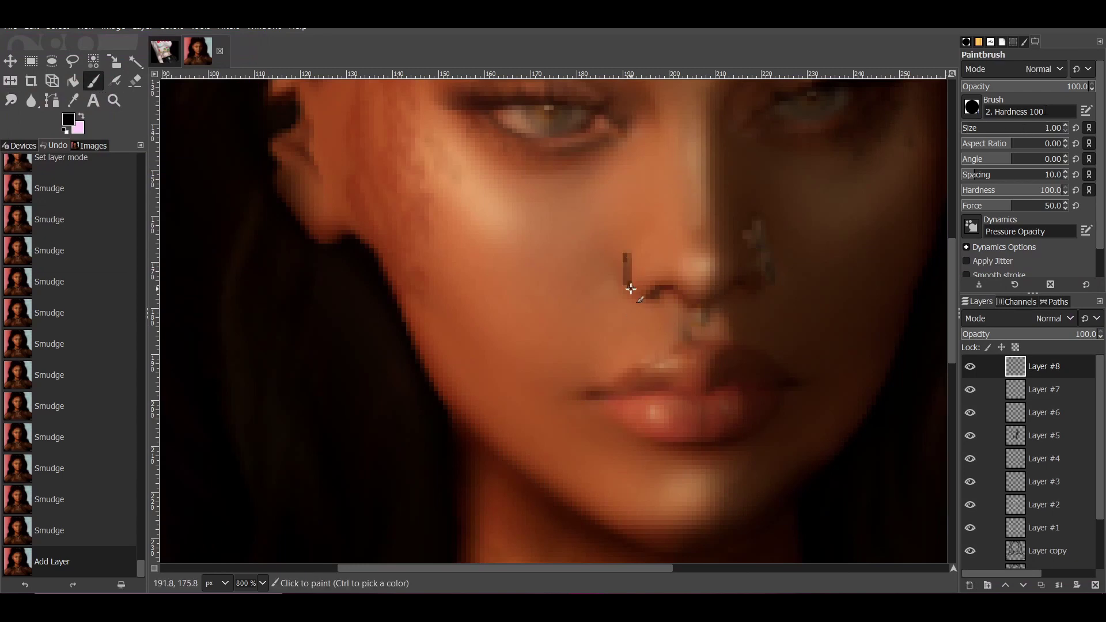
left_click_drag(631, 288, 660, 293)
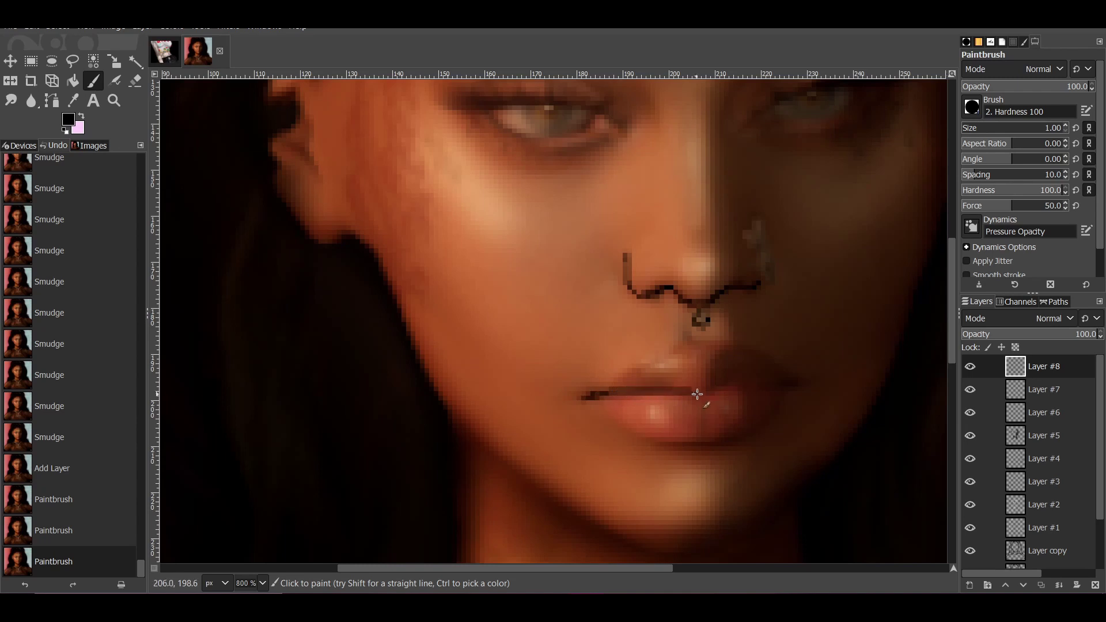
mouse_move(597, 395)
left_mouse_down()
mouse_move(778, 383)
mouse_move(616, 415)
left_mouse_up()
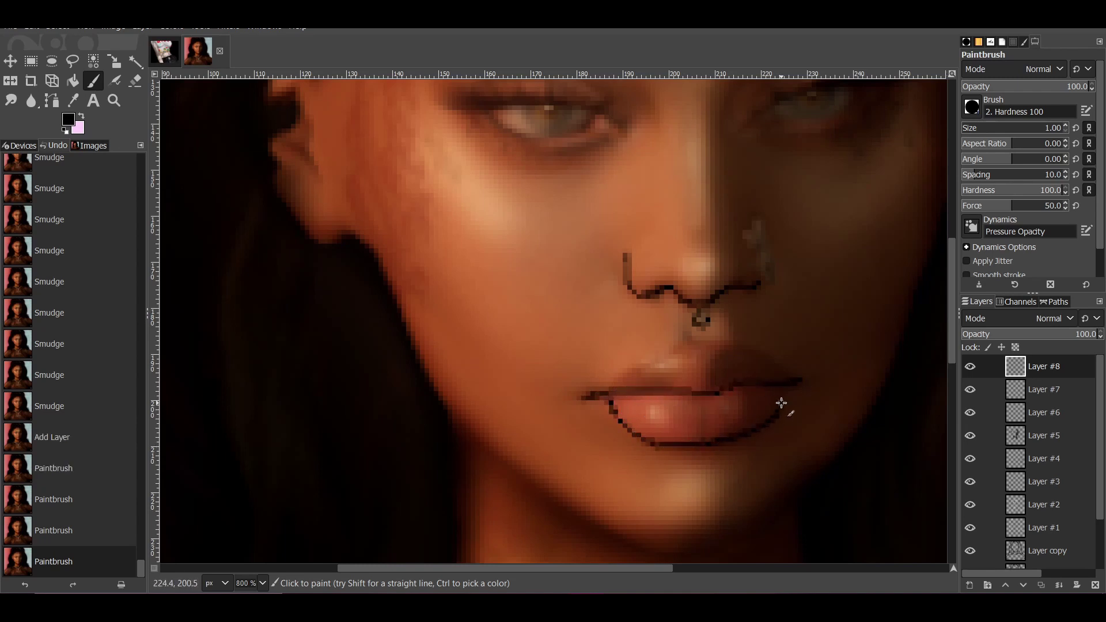
left_click_drag(736, 342, 797, 383)
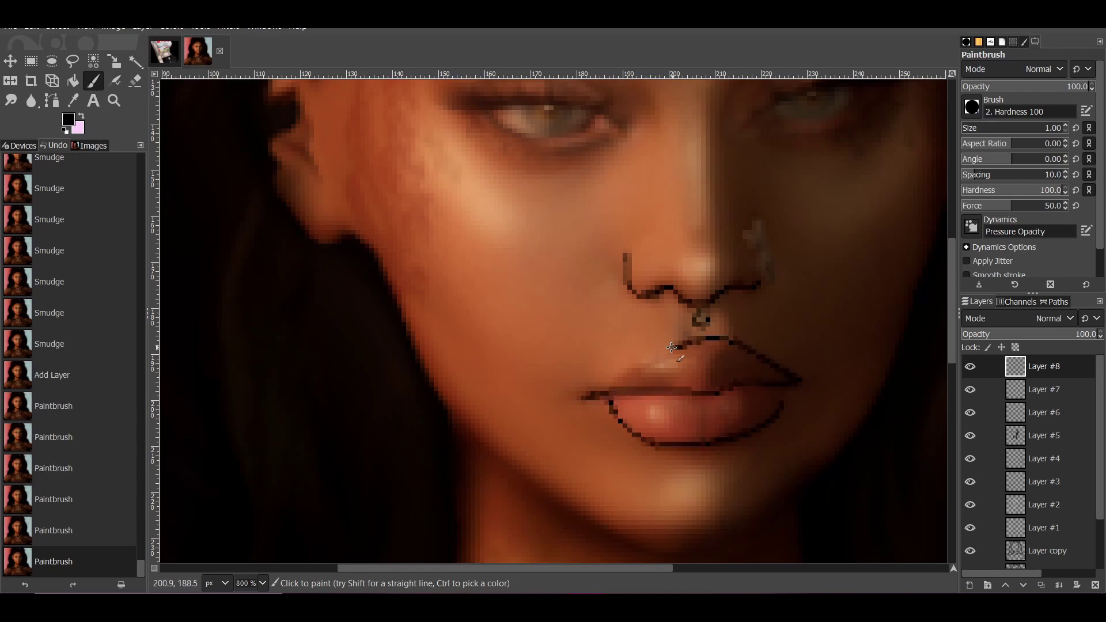
scroll(681, 367, "up", 5)
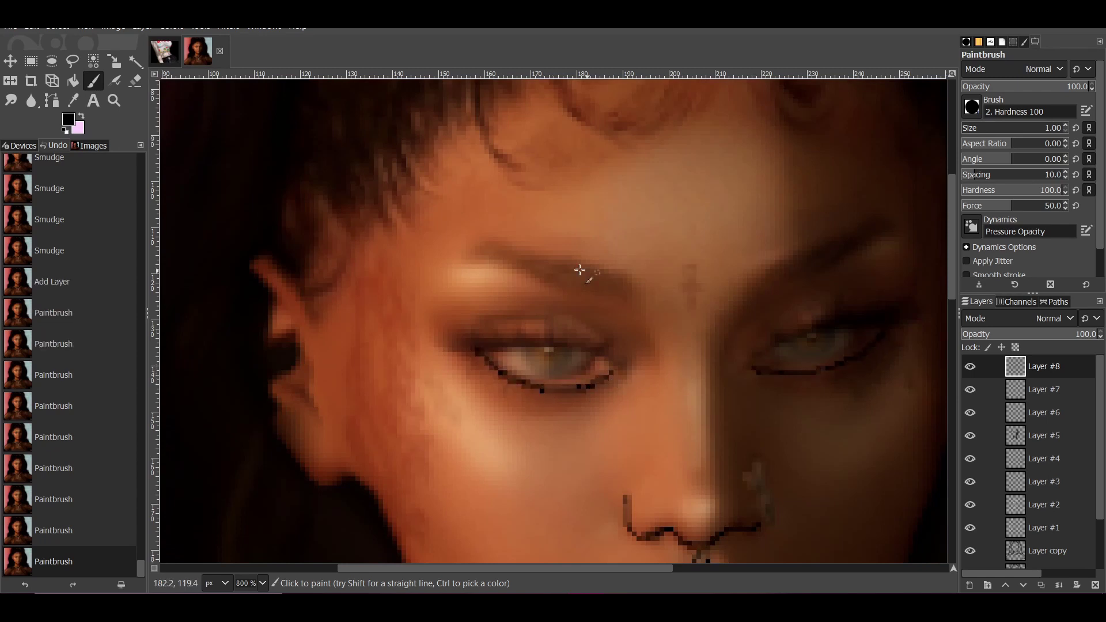
left_click_drag(572, 291, 459, 265)
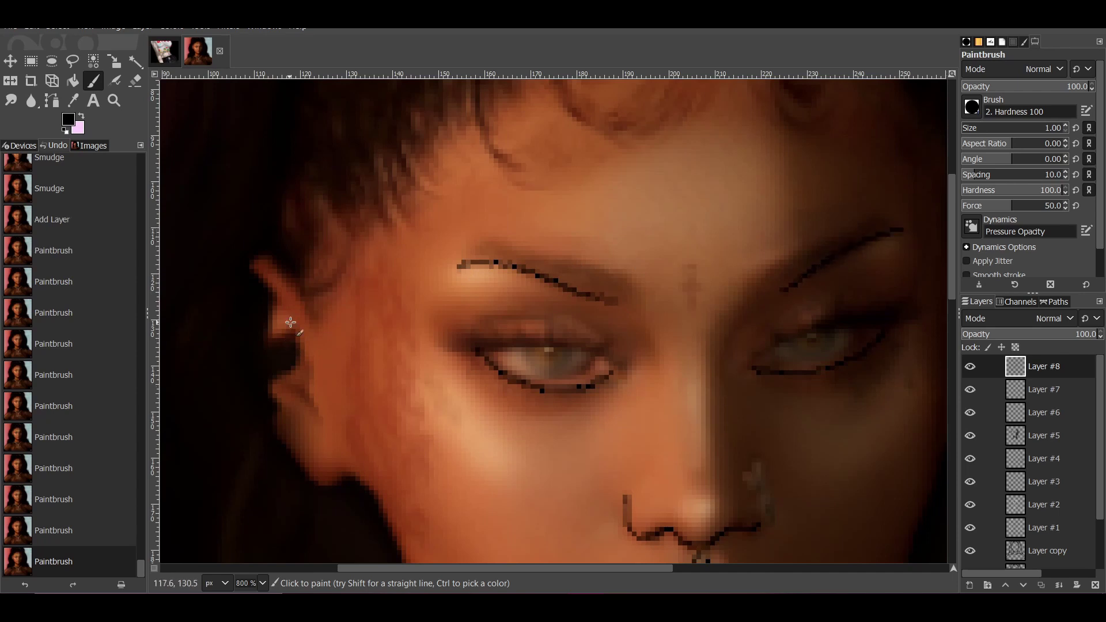
mouse_move(316, 402)
left_mouse_down()
mouse_move(282, 379)
mouse_move(273, 346)
left_mouse_up()
Set the outline layer's blending mode to Soft light.
scroll(461, 374, "down", 7)
scroll(663, 380, "down", 3)
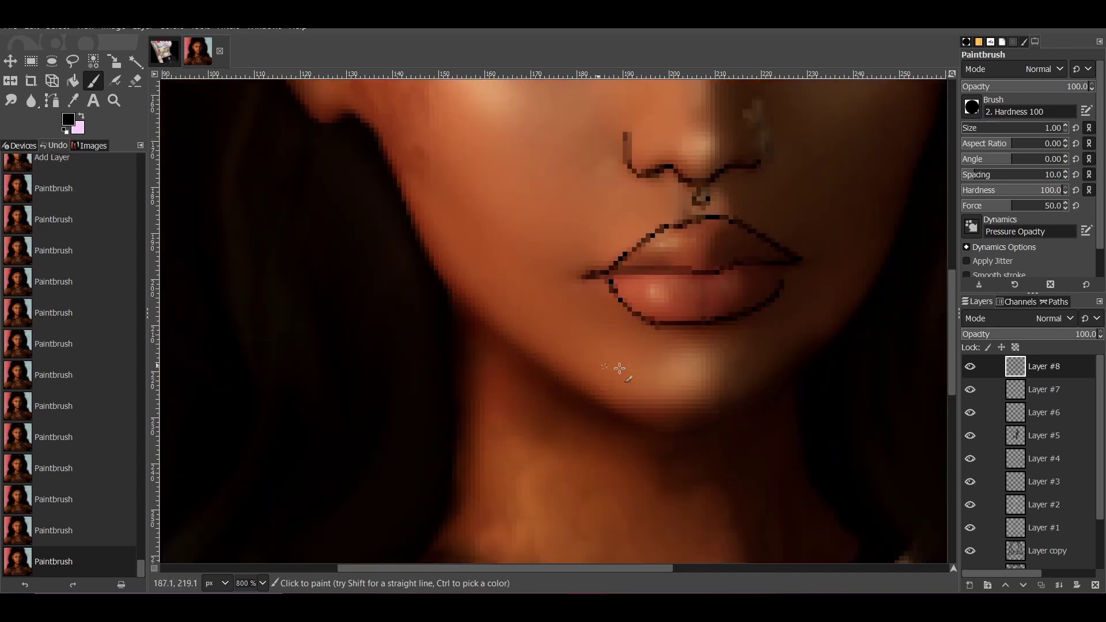
scroll(664, 381, "down", 6)
left_click(1052, 318)
left_click(1015, 190)
Smudge the ear and nostril outlines into the skin with a size-8 Smudge brush.
scroll(700, 365, "up", 15)
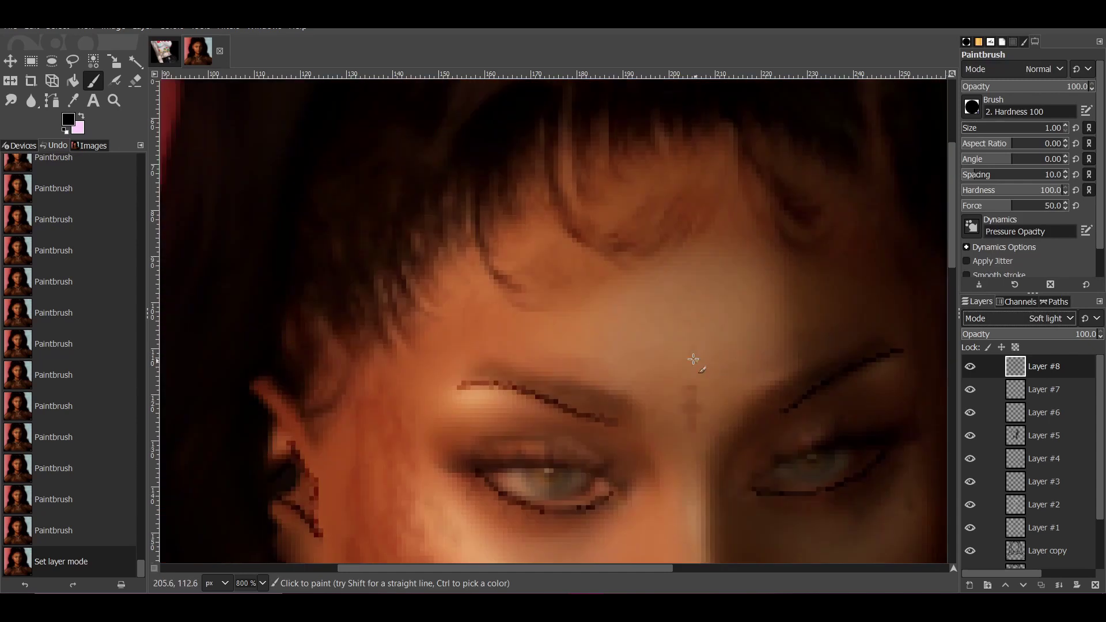
scroll(701, 366, "down", 4)
key("s")
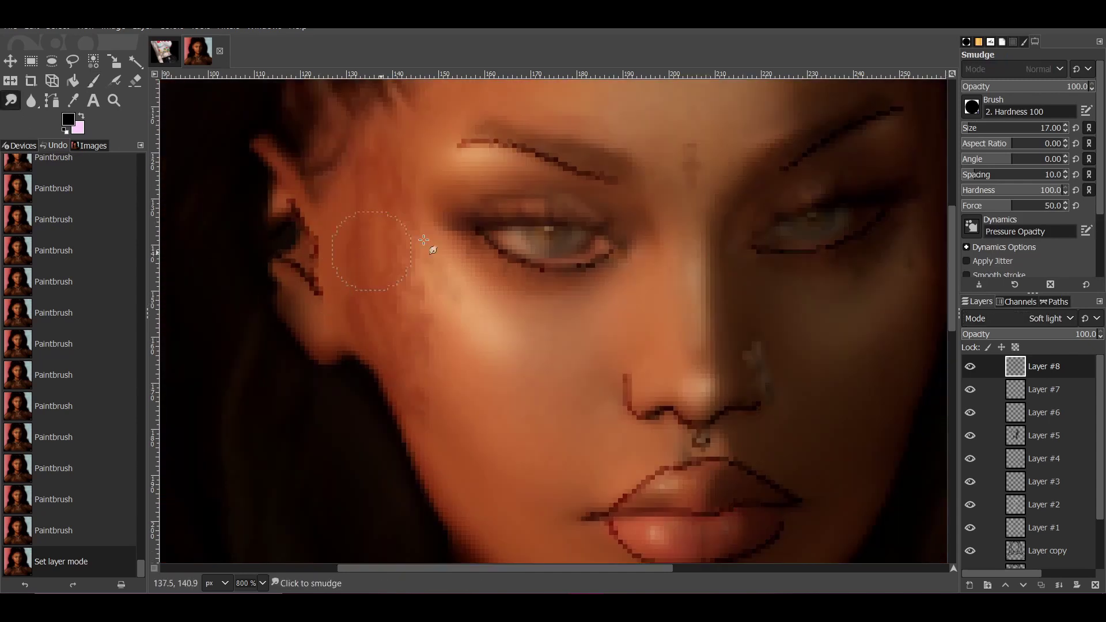
left_click_drag(972, 128, 968, 127)
left_click_drag(306, 225, 271, 185)
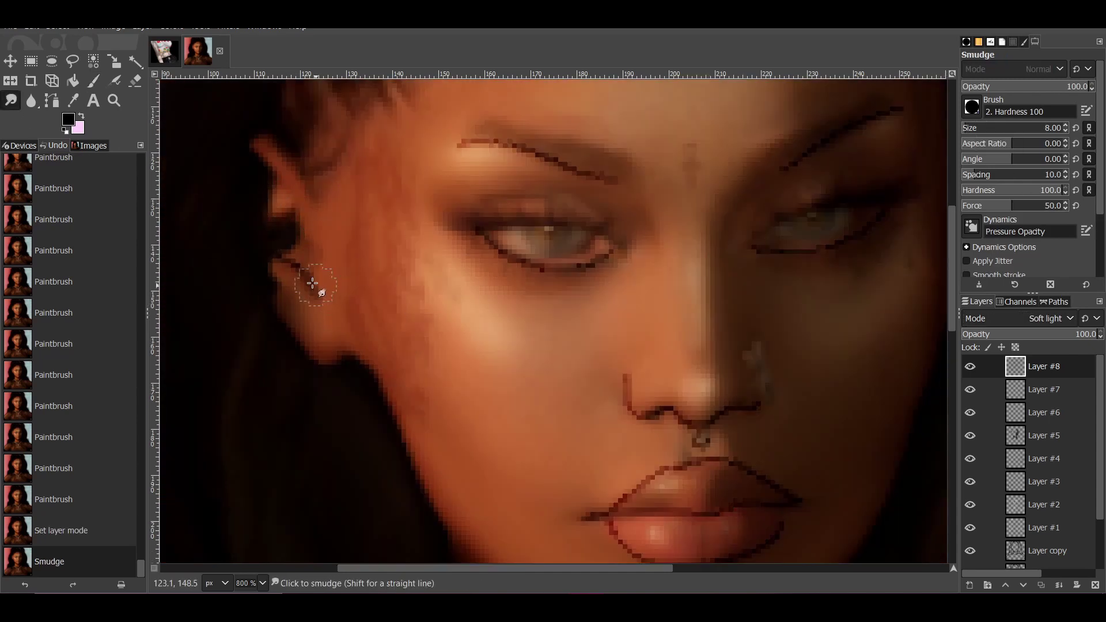
left_click_drag(313, 284, 283, 254)
left_click_drag(657, 402, 749, 400)
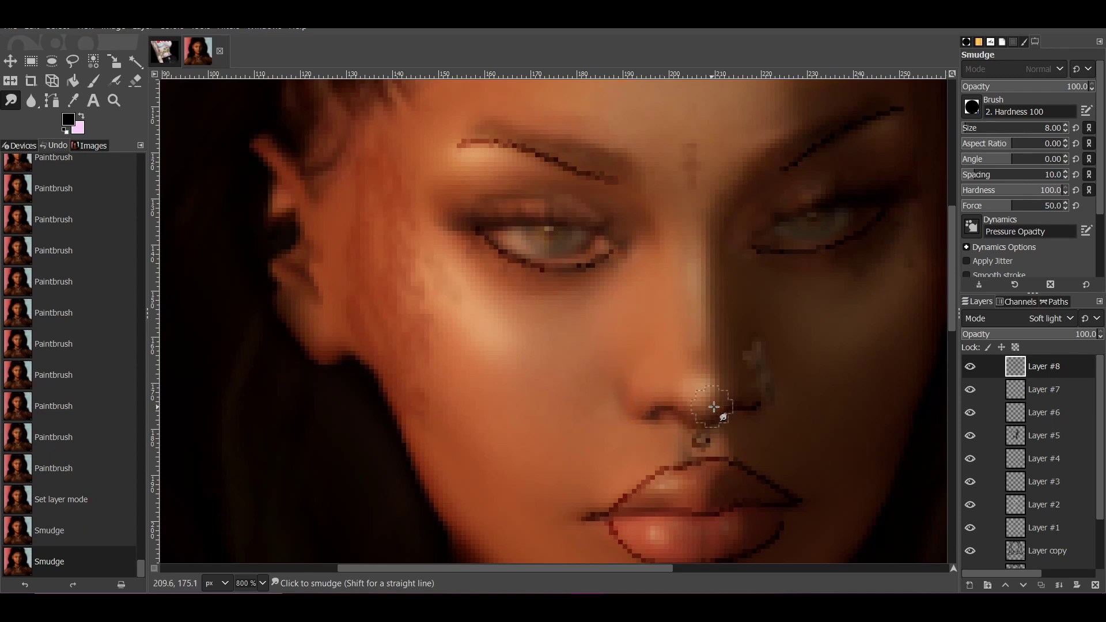
left_click_drag(702, 427, 714, 446)
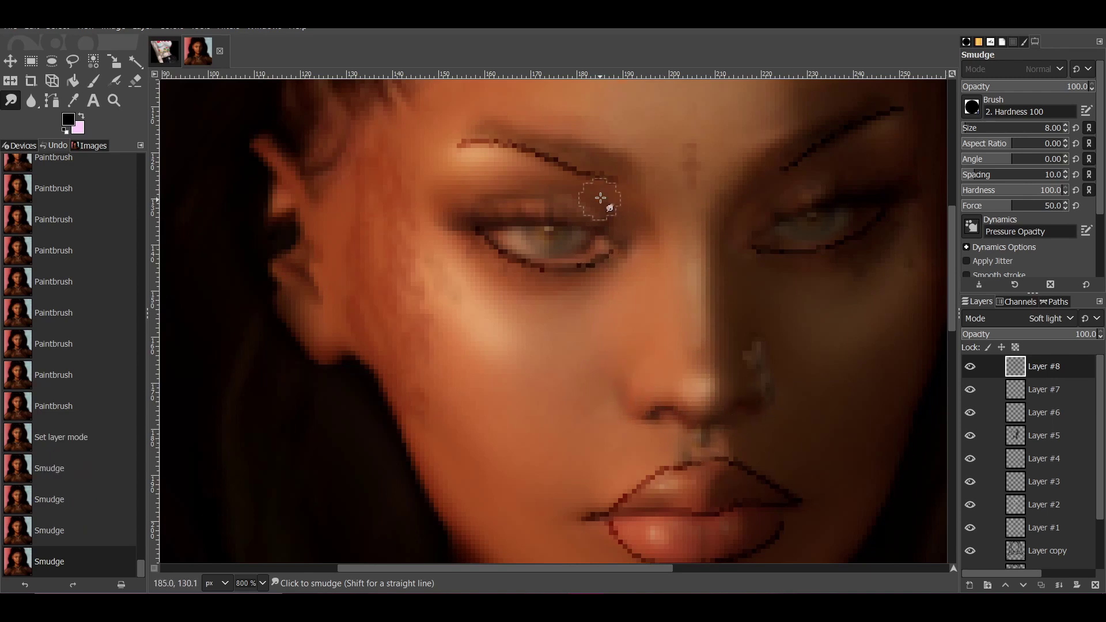
Smudge the brow, lower-lid and lip outlines, then lower Layer #8 opacity to about 47.5.
left_click_drag(611, 183, 455, 141)
left_click_drag(785, 180, 905, 109)
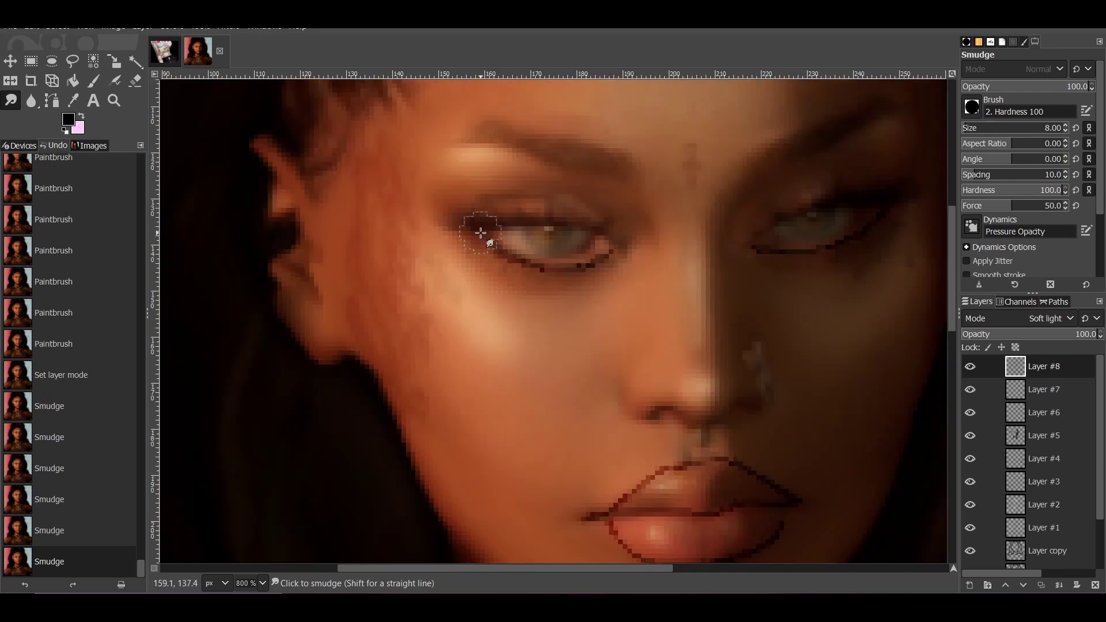
left_click_drag(484, 243, 616, 253)
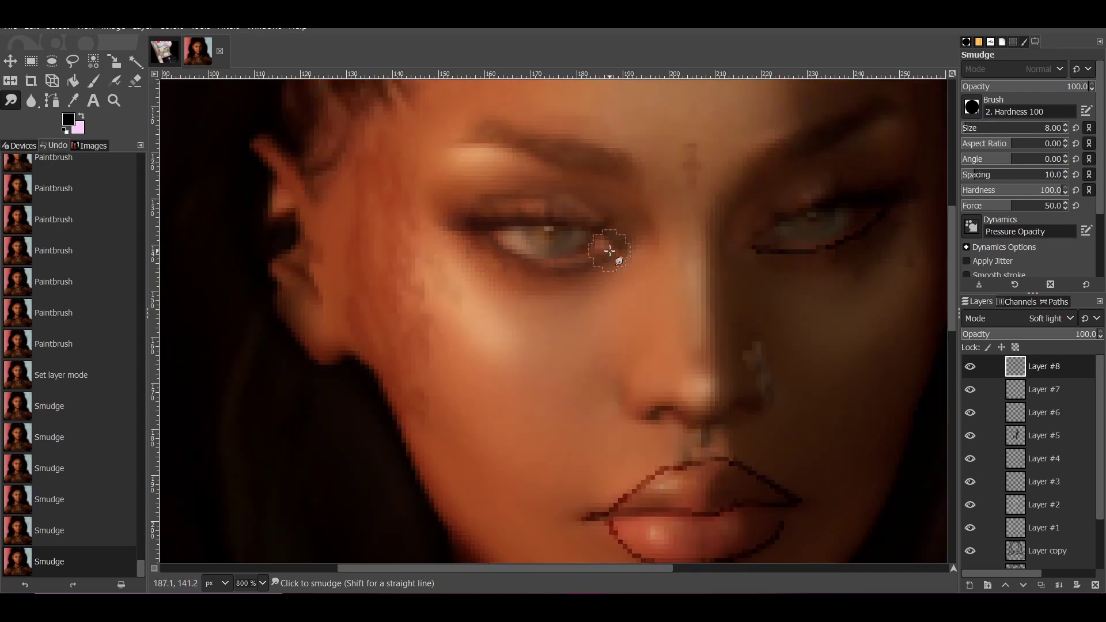
left_click_drag(749, 250, 877, 229)
scroll(663, 294, "down", 3)
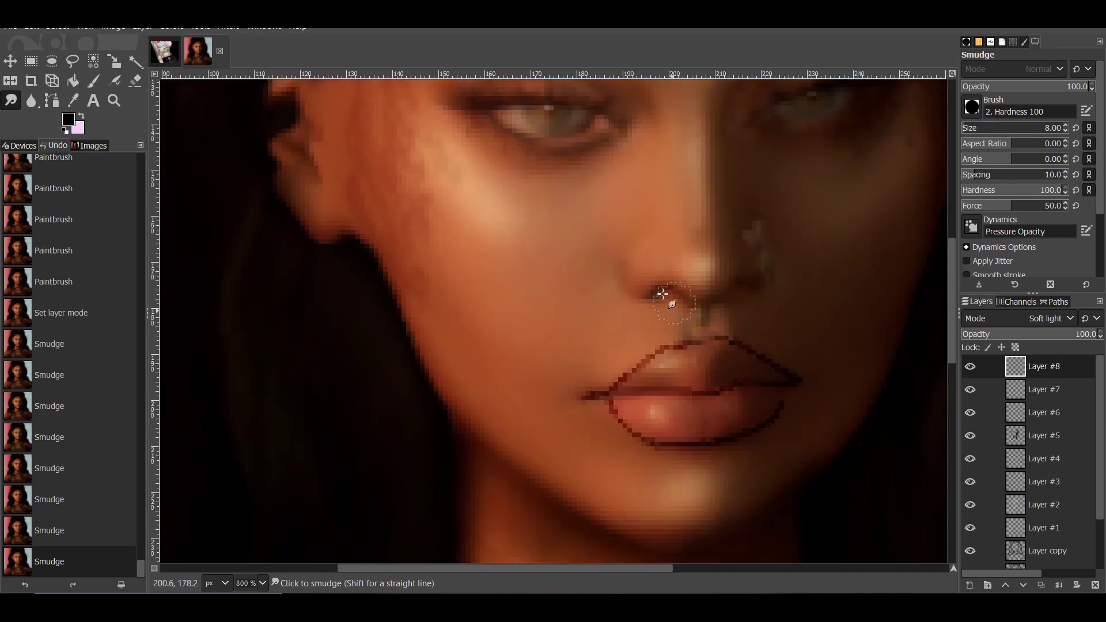
mouse_move(588, 398)
left_mouse_down()
mouse_move(801, 378)
mouse_move(603, 388)
mouse_move(778, 394)
left_mouse_up()
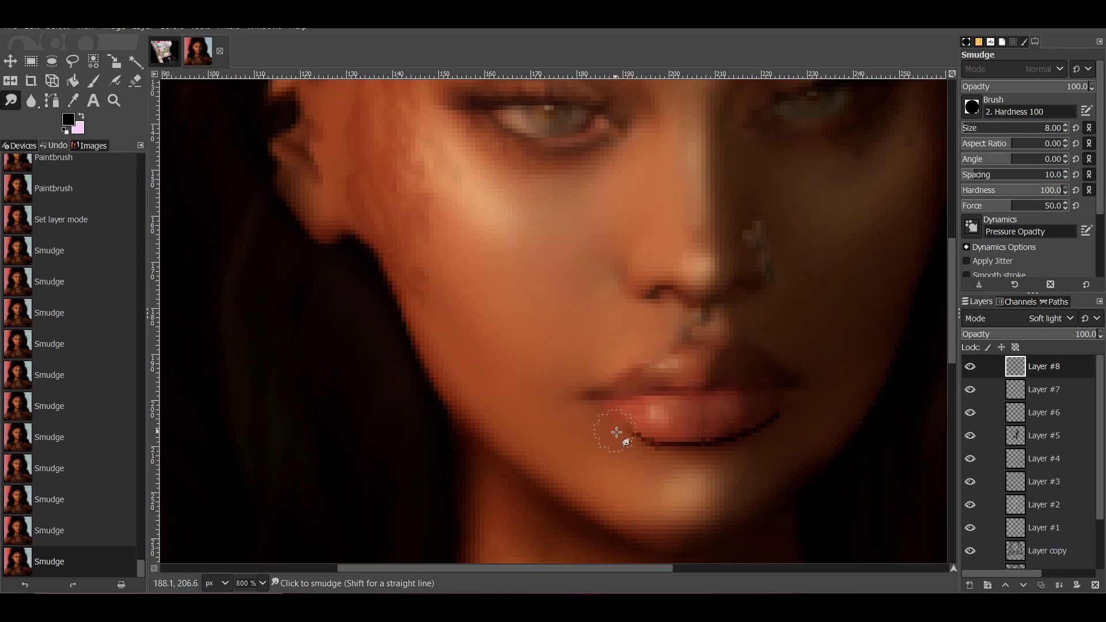
left_click(971, 367)
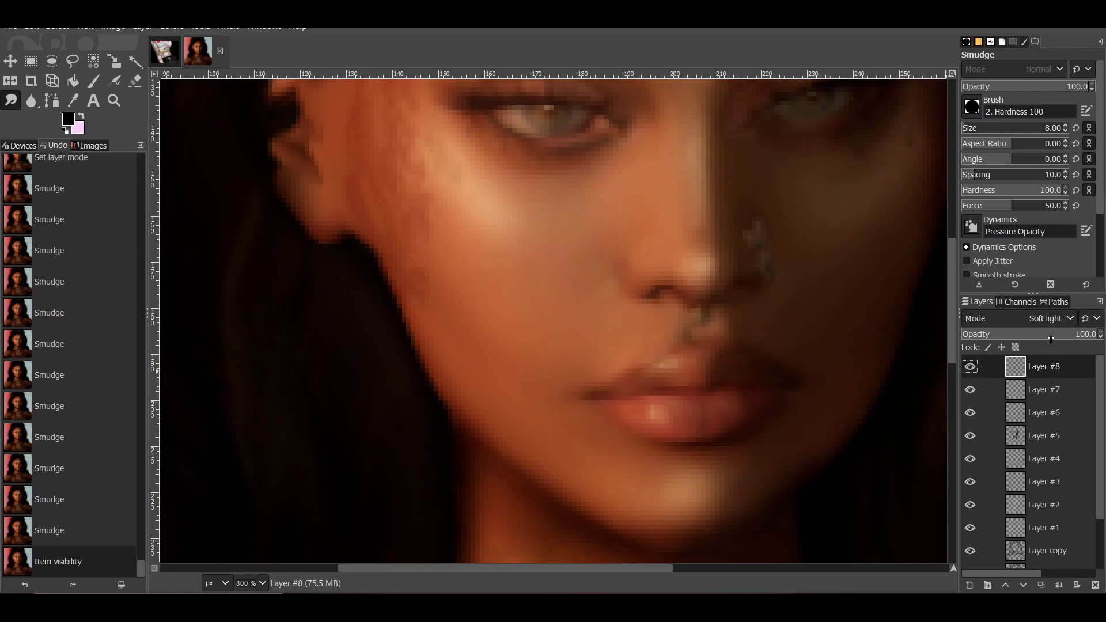
left_click_drag(1053, 340, 1042, 340)
Zoom out to the whole portrait and select the original photo layer.
key("z")
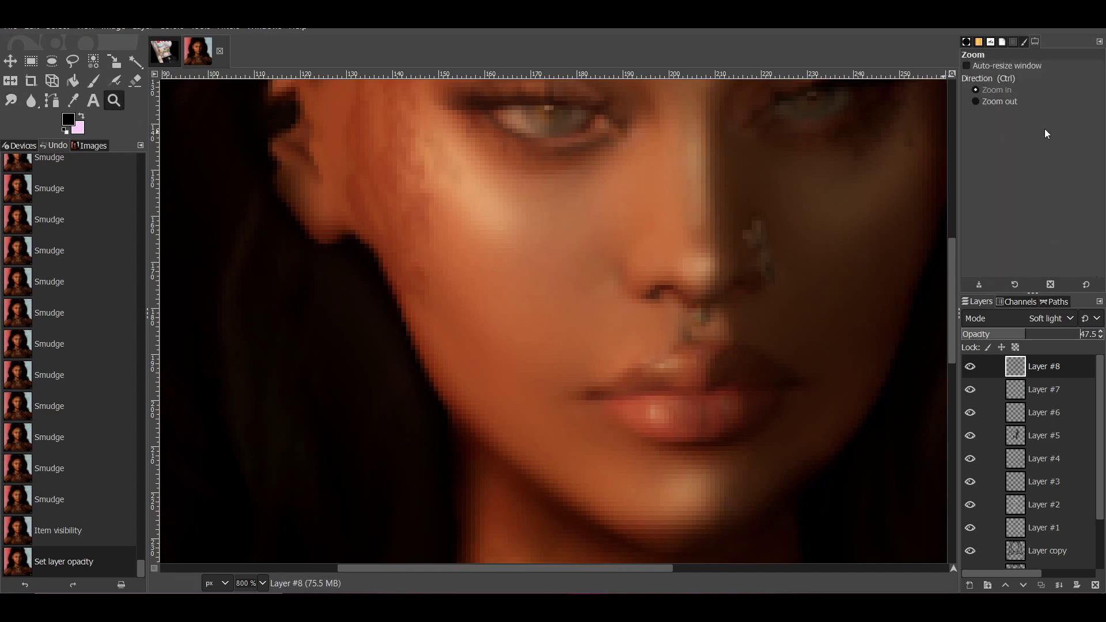
left_click(1001, 102)
left_click(754, 349)
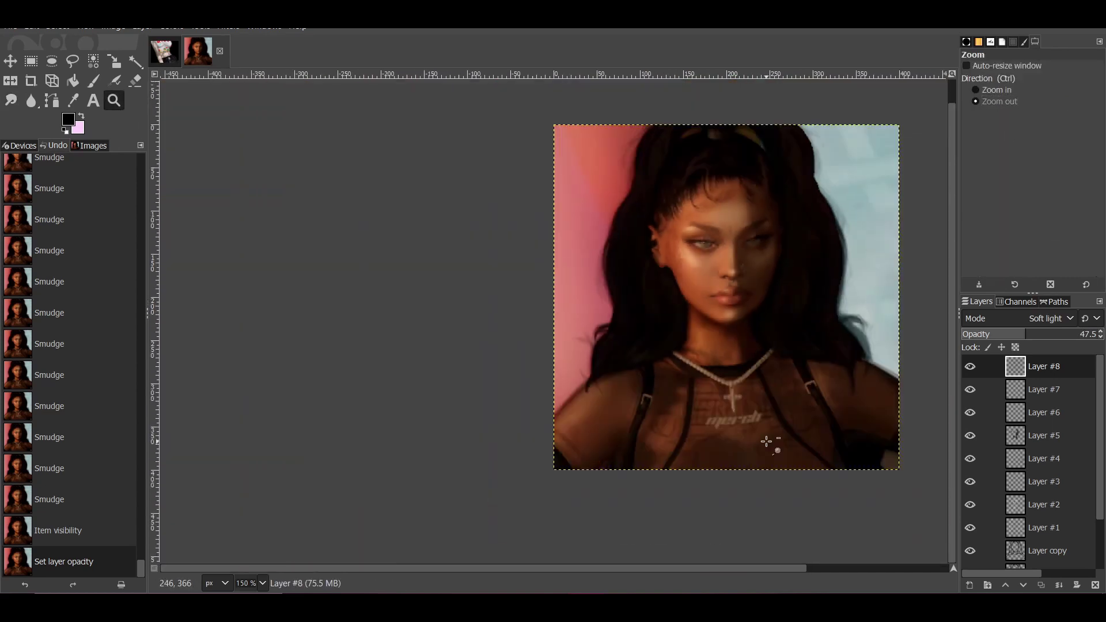
middle_click(766, 441, "alt")
Apply a Colors > Saturation boost with Scale about 1.035 to the photo layer.
left_click(203, 30)
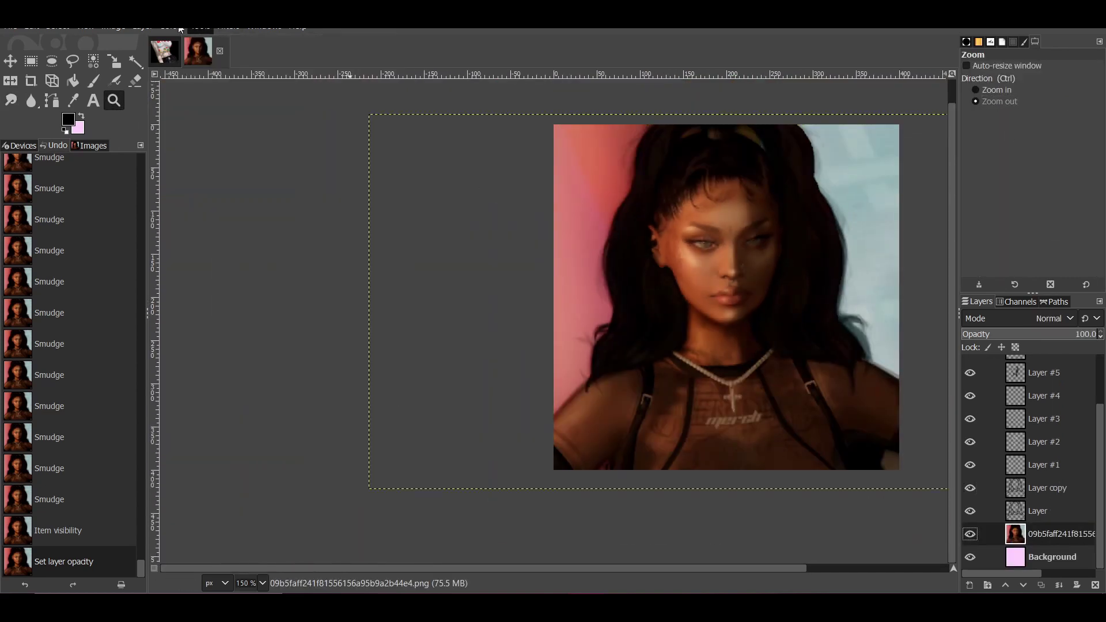
left_click(190, 106)
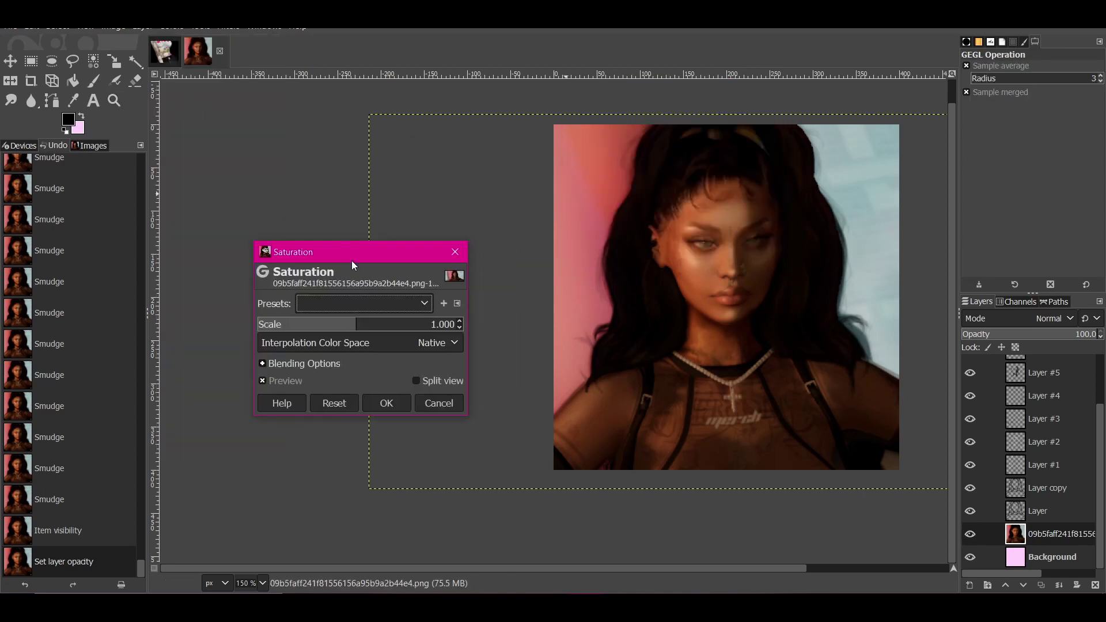
left_click_drag(359, 324, 378, 324)
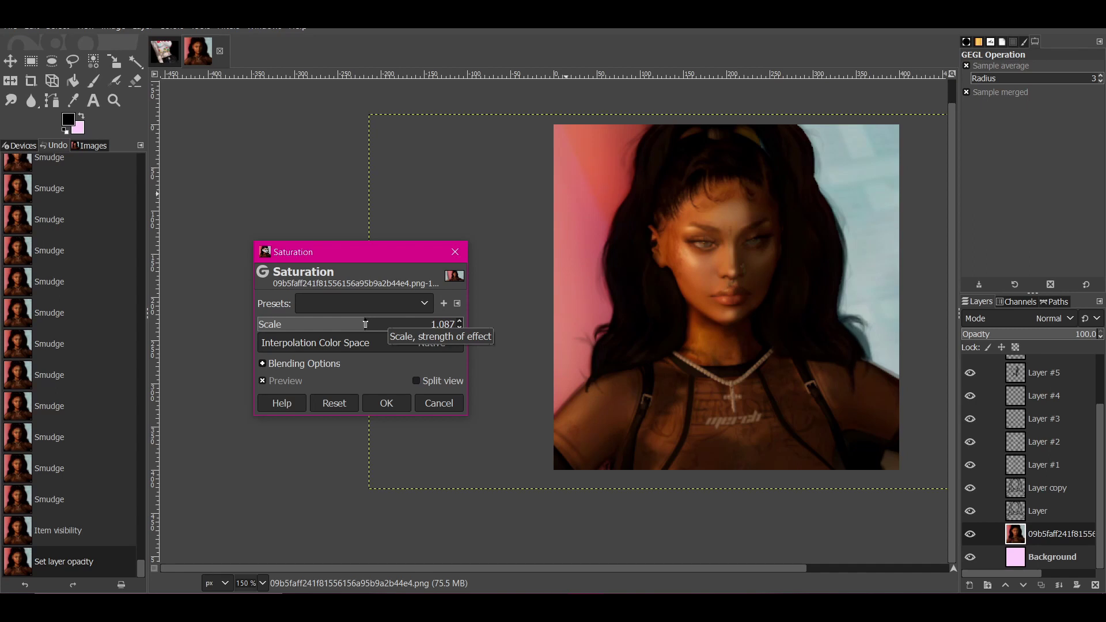
left_click(425, 406)
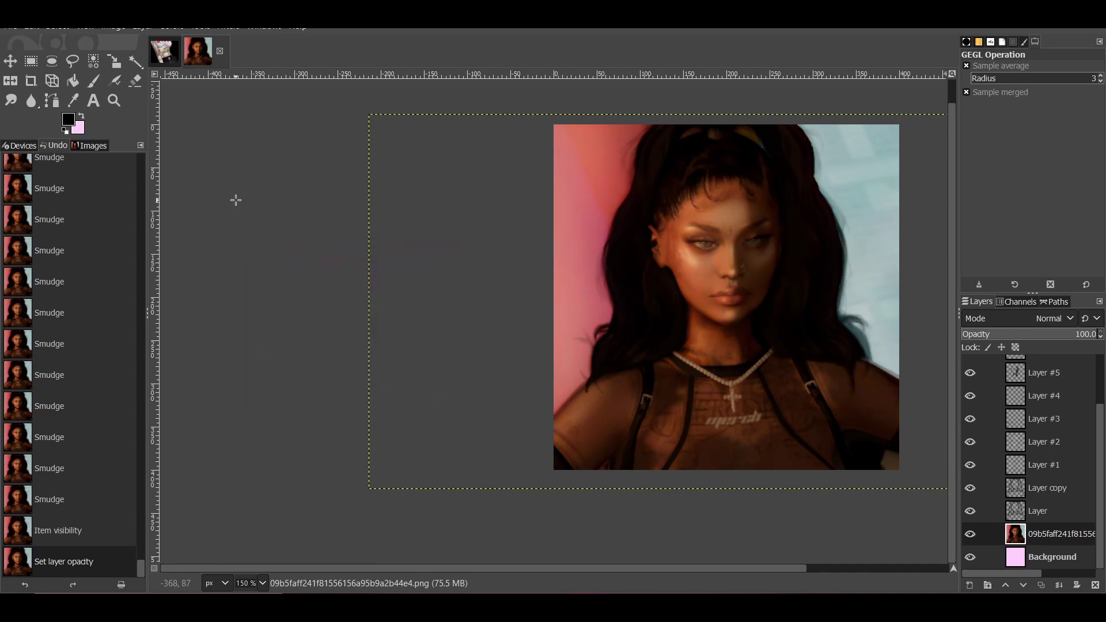
left_click(172, 26)
left_click(184, 106)
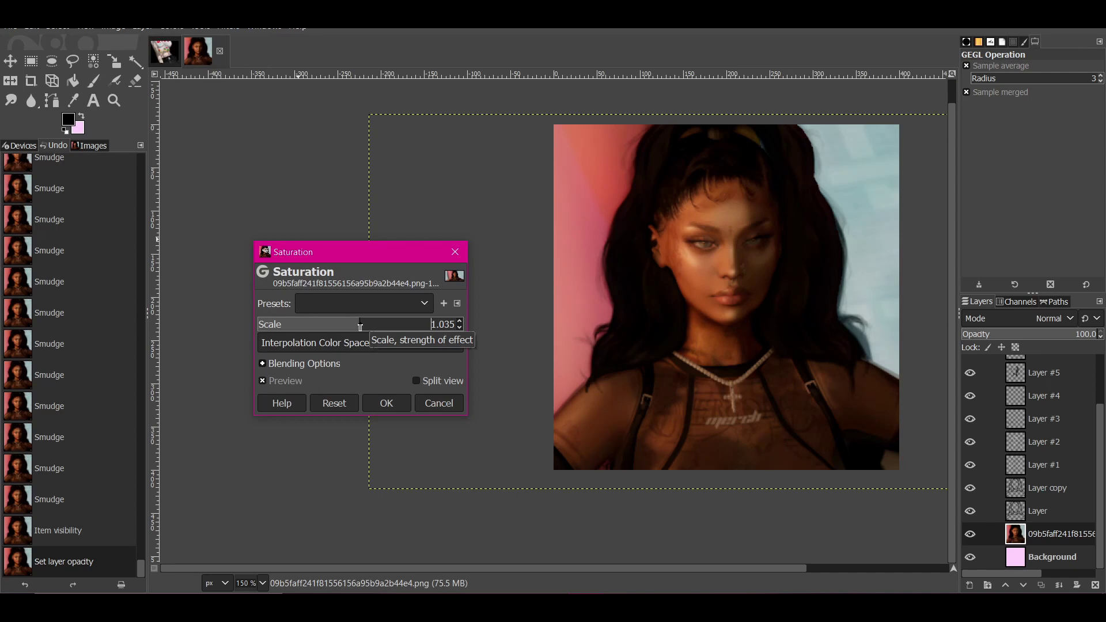
left_click(383, 400)
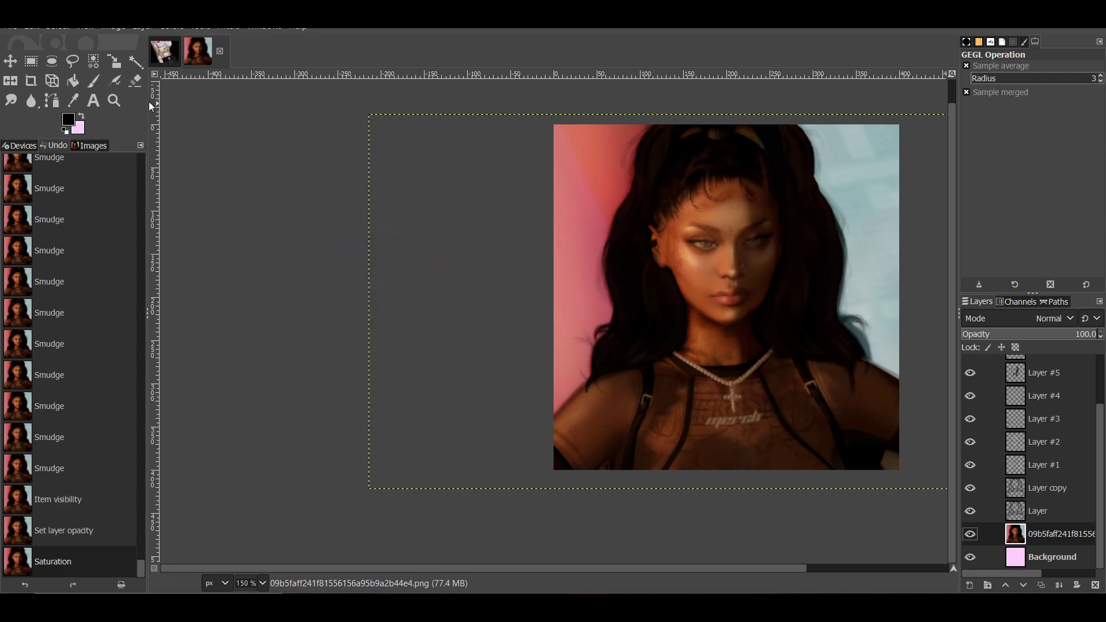
Zoom in on the face, toggle Layer #1's visibility to compare, and select Layer #2.
key("z")
left_click(740, 226)
left_click(968, 470)
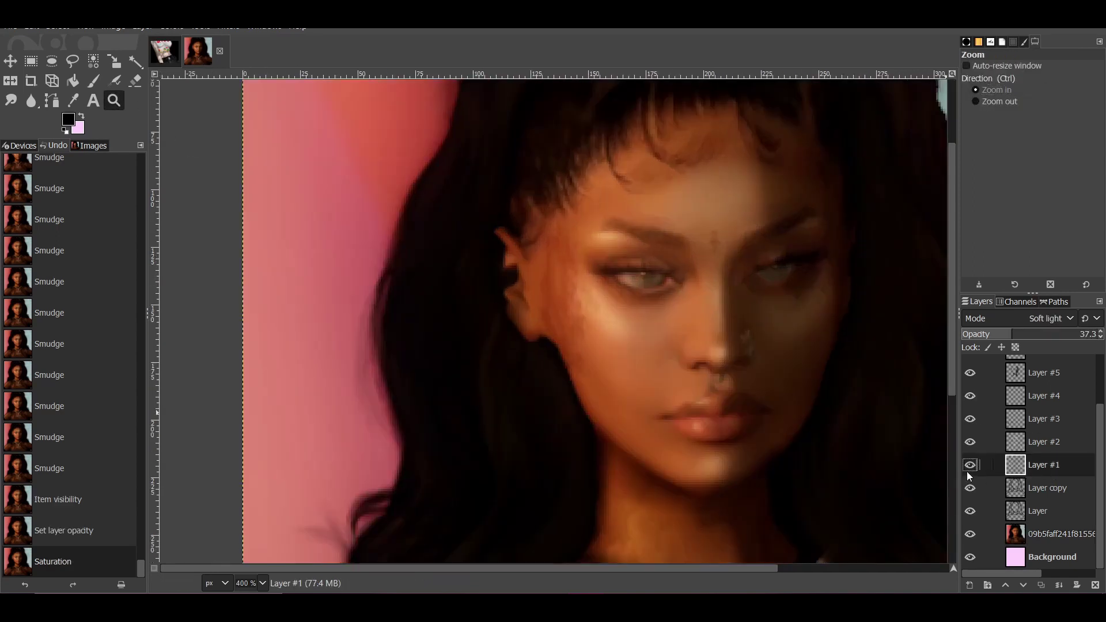
double_click(968, 471)
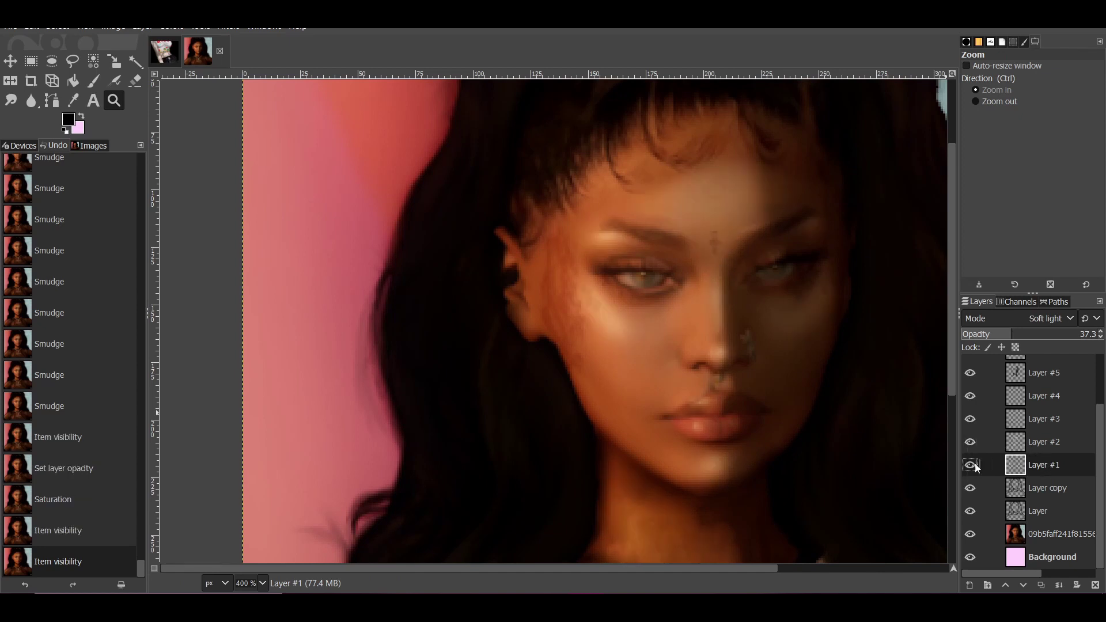
left_click(970, 465)
left_click(979, 443)
Smudge the forehead between temple and brow centre with a size-29 Smudge brush.
key("s")
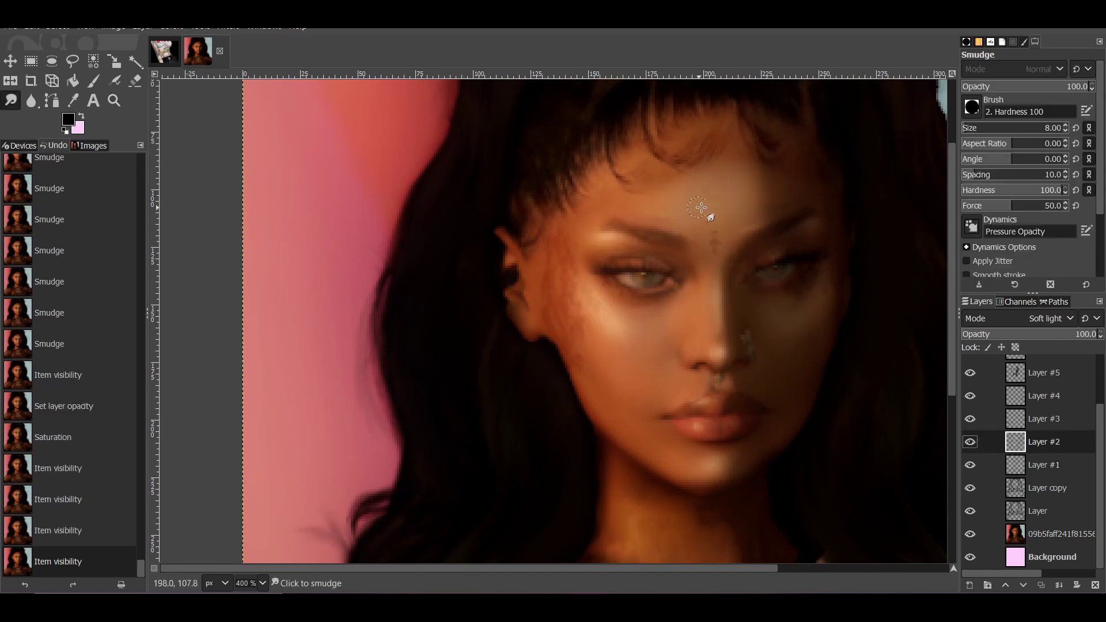
left_click_drag(663, 210, 617, 228)
mouse_move(715, 196)
left_mouse_down()
mouse_move(740, 199)
mouse_move(581, 198)
left_mouse_up()
mouse_move(753, 184)
left_mouse_down()
mouse_move(583, 205)
mouse_move(601, 199)
left_mouse_up()
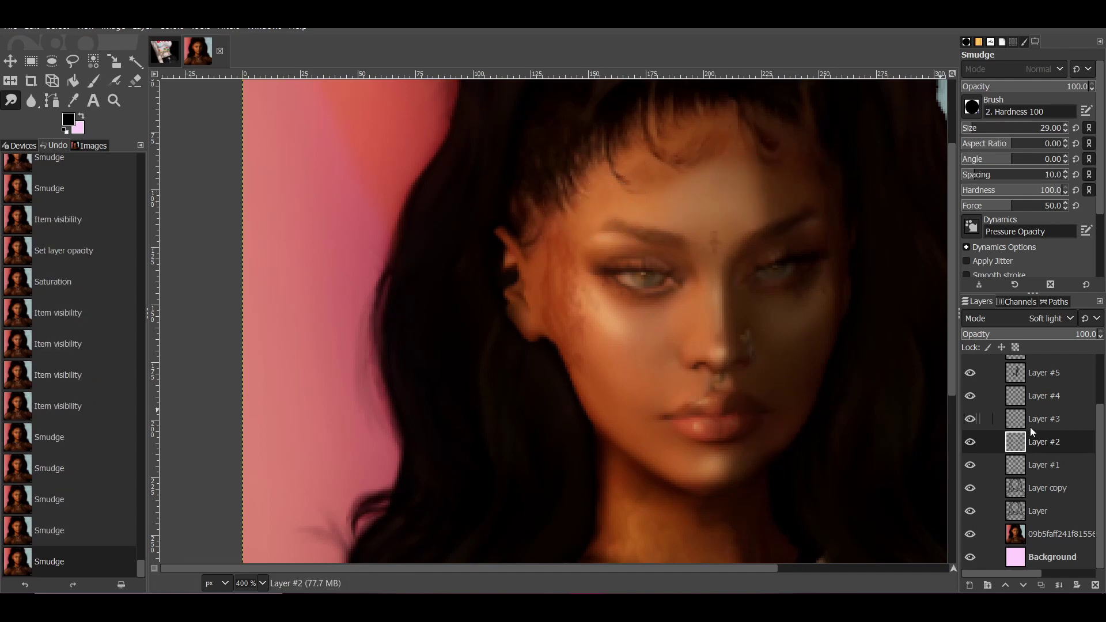